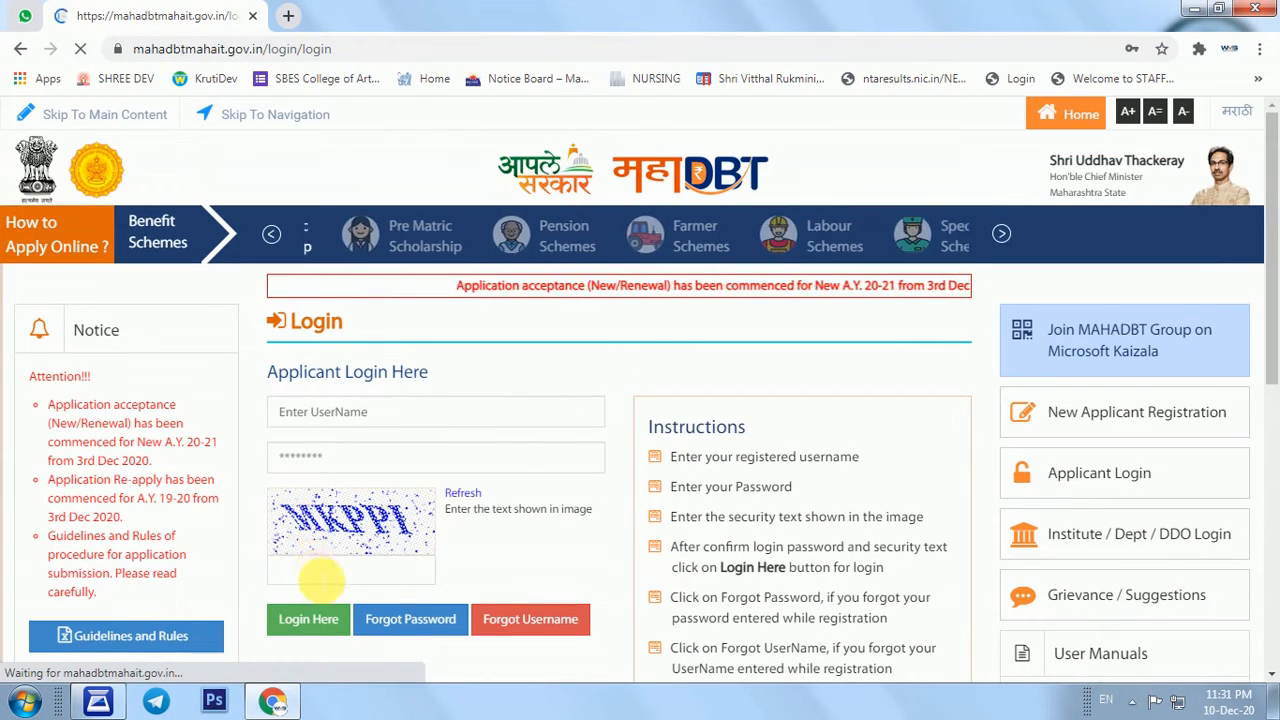
- Enter the security text shown in the captcha image and log in to the applicant account
click(325, 568)
text(MKPPI)
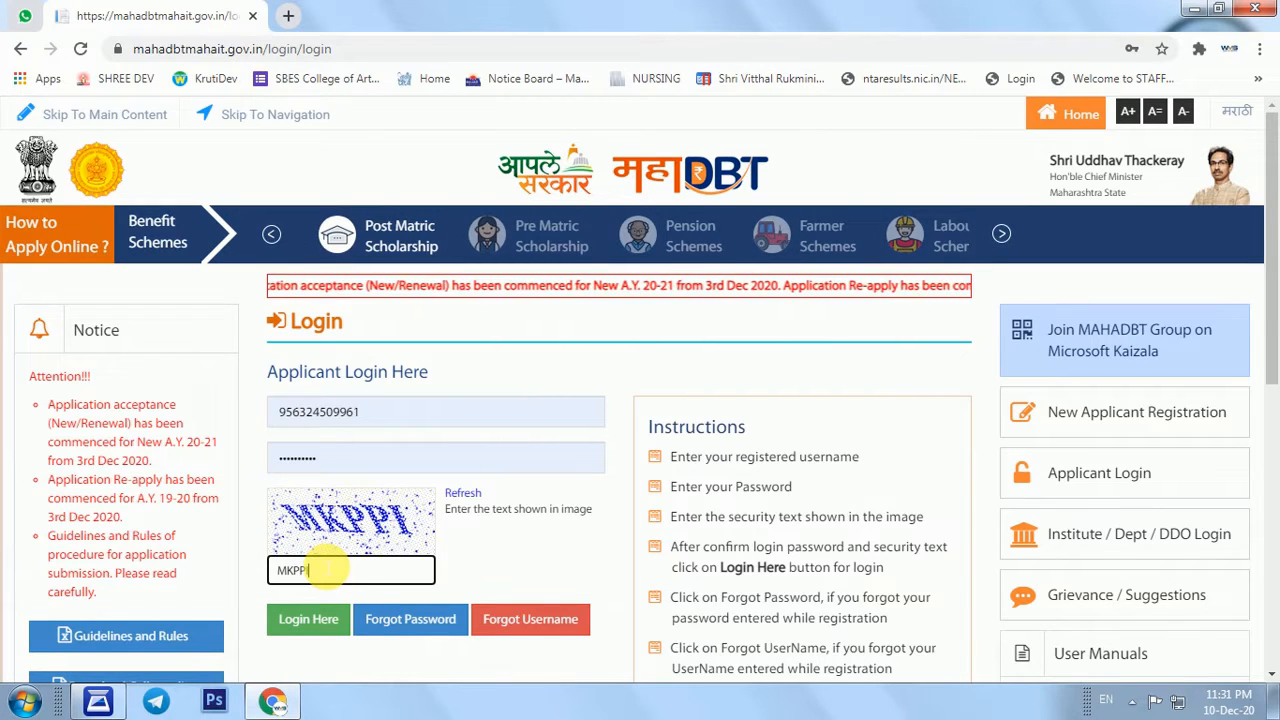
key(Tab)
key(Return)
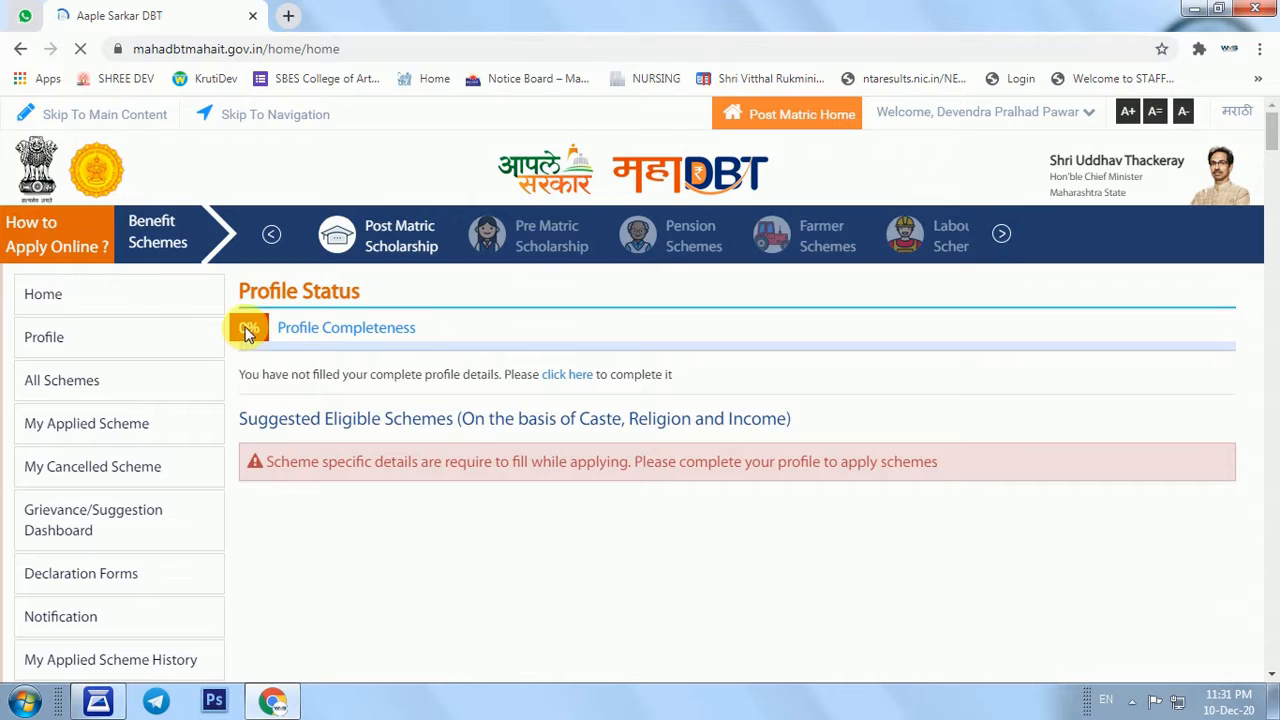
- Open the applicant's profile for updating and dismiss the notice about re-application rules for A.Y. 2020-21
click(43, 340)
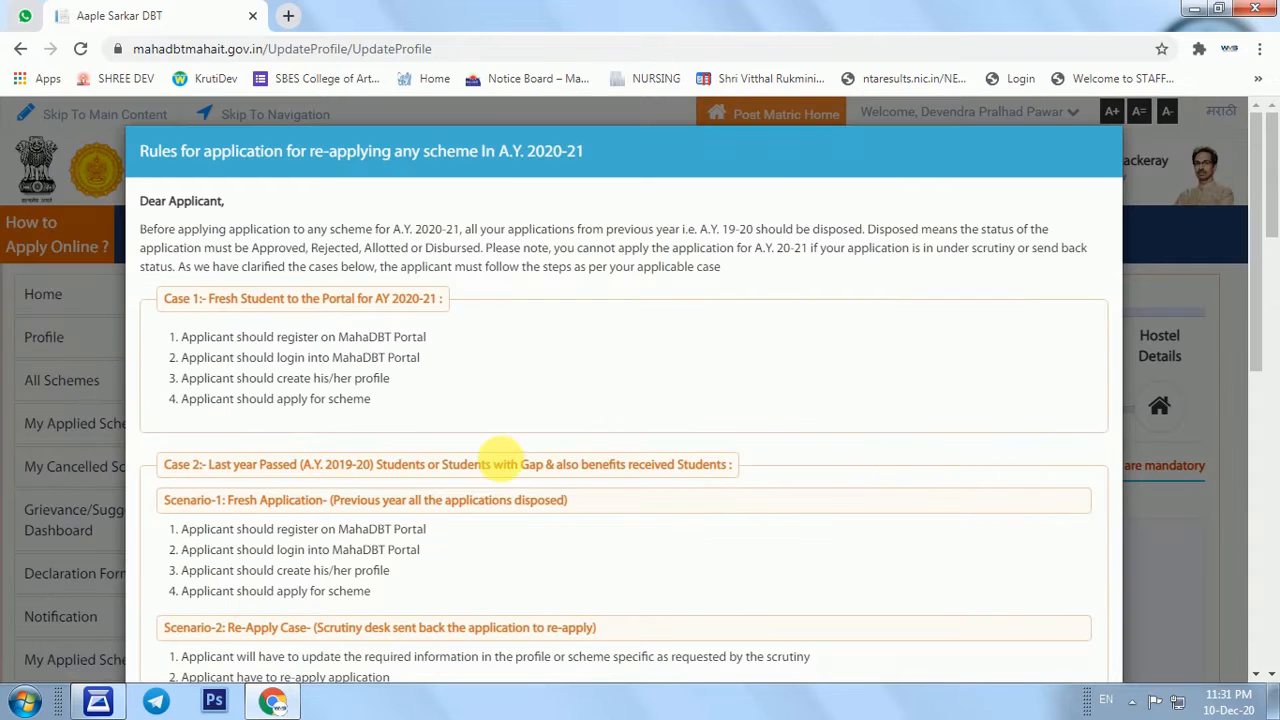
scroll(530, 530, down, 6)
scroll(538, 540, down, 5)
click(620, 620)
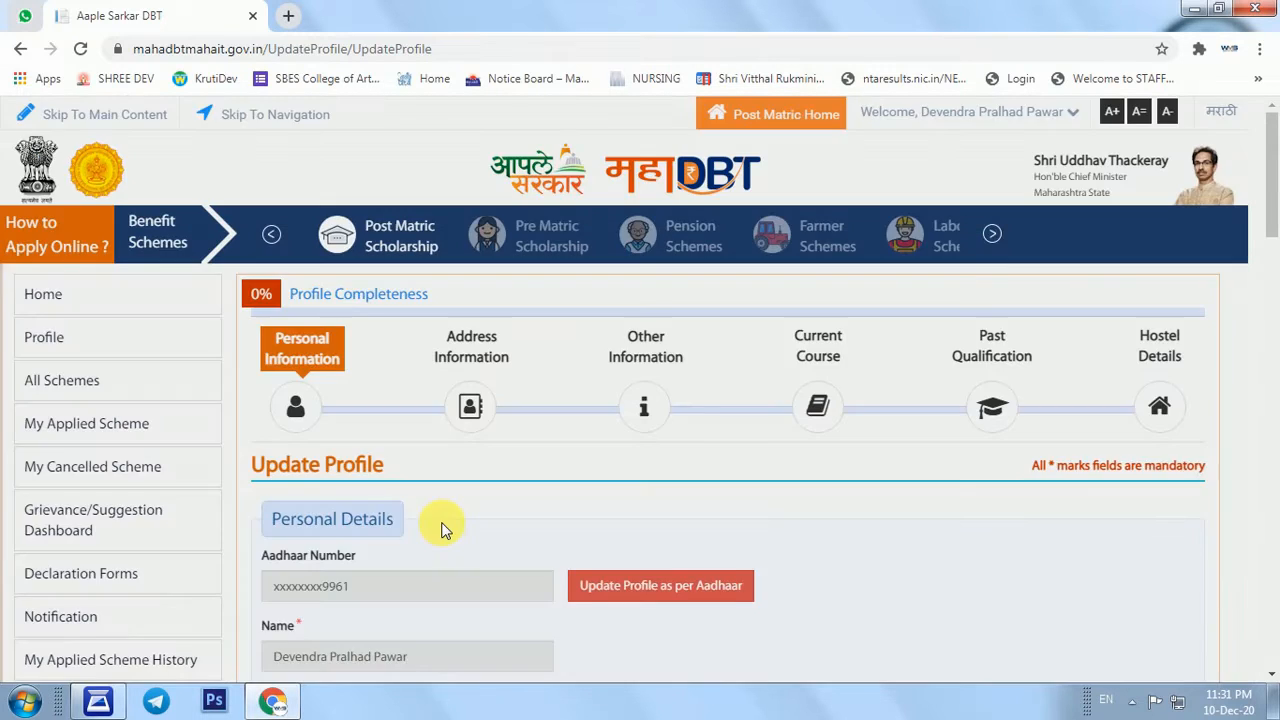
- Set the marital status to Unmarried in the personal details
scroll(440, 518, down, 2)
scroll(440, 518, down, 4)
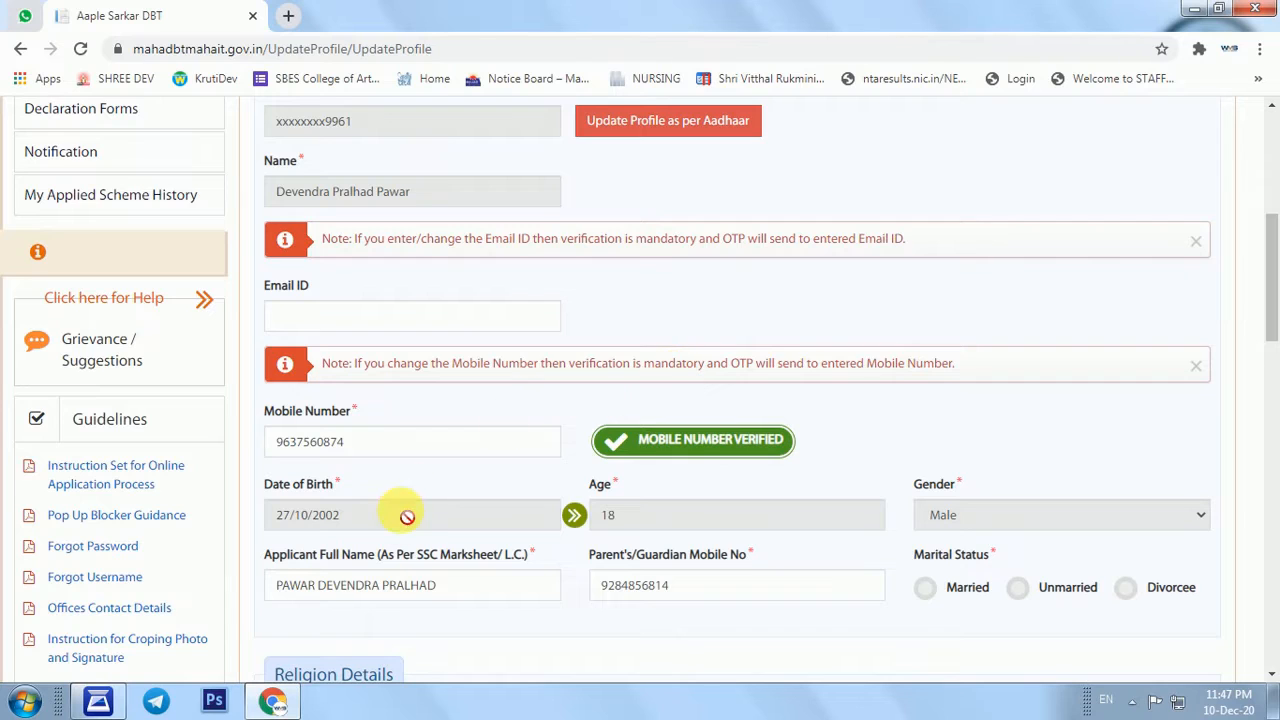
scroll(410, 532, down, 3)
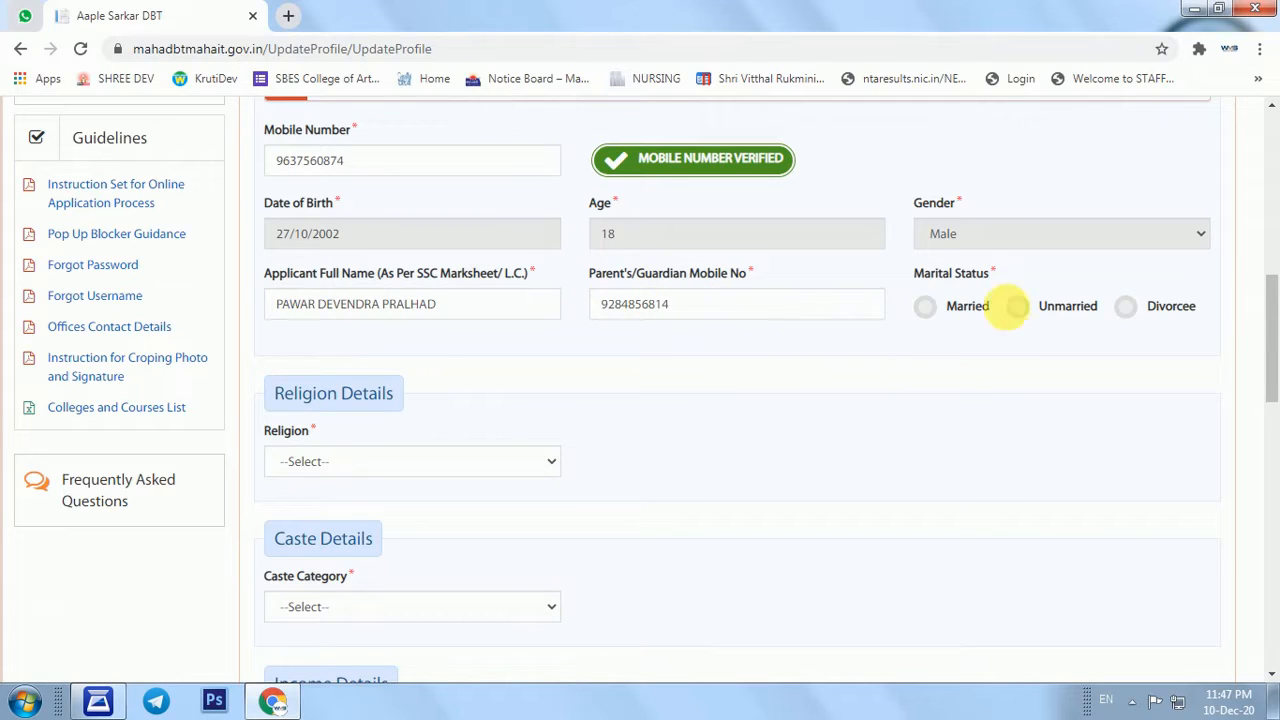
click(1036, 312)
- Set the religion to Hindu and the caste category to General
scroll(380, 371, down, 1)
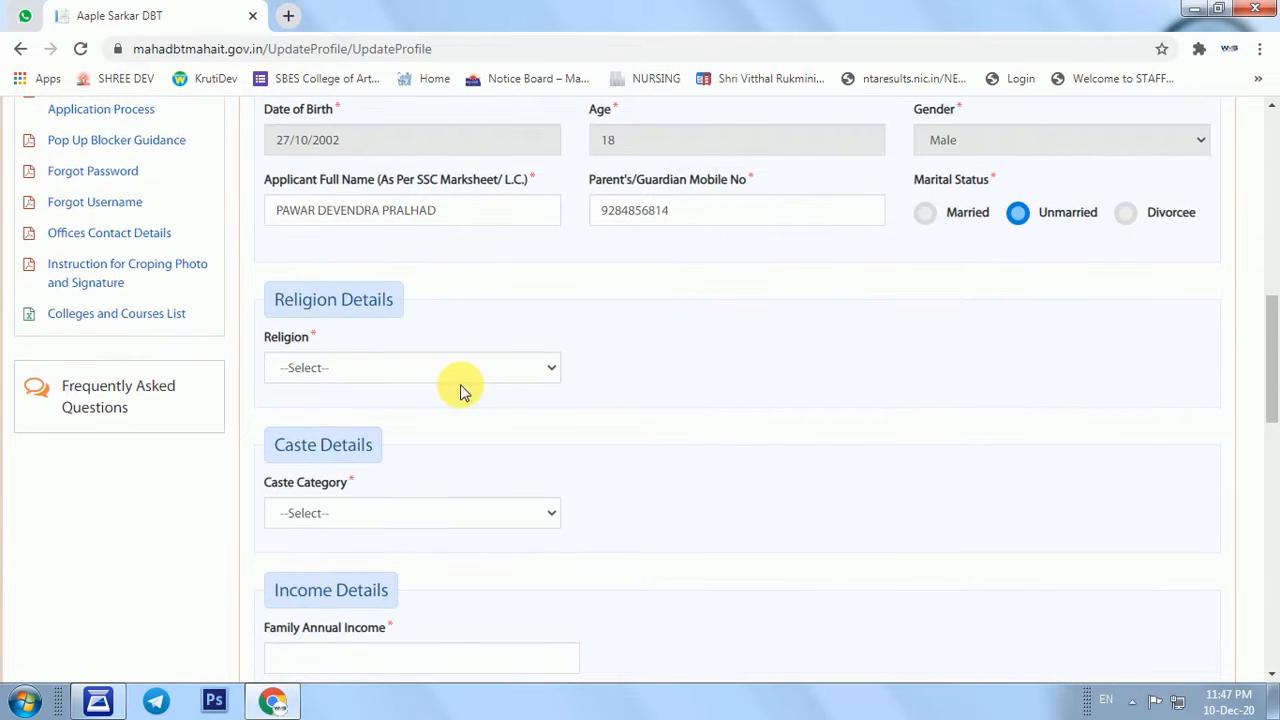
scroll(362, 400, down, 1)
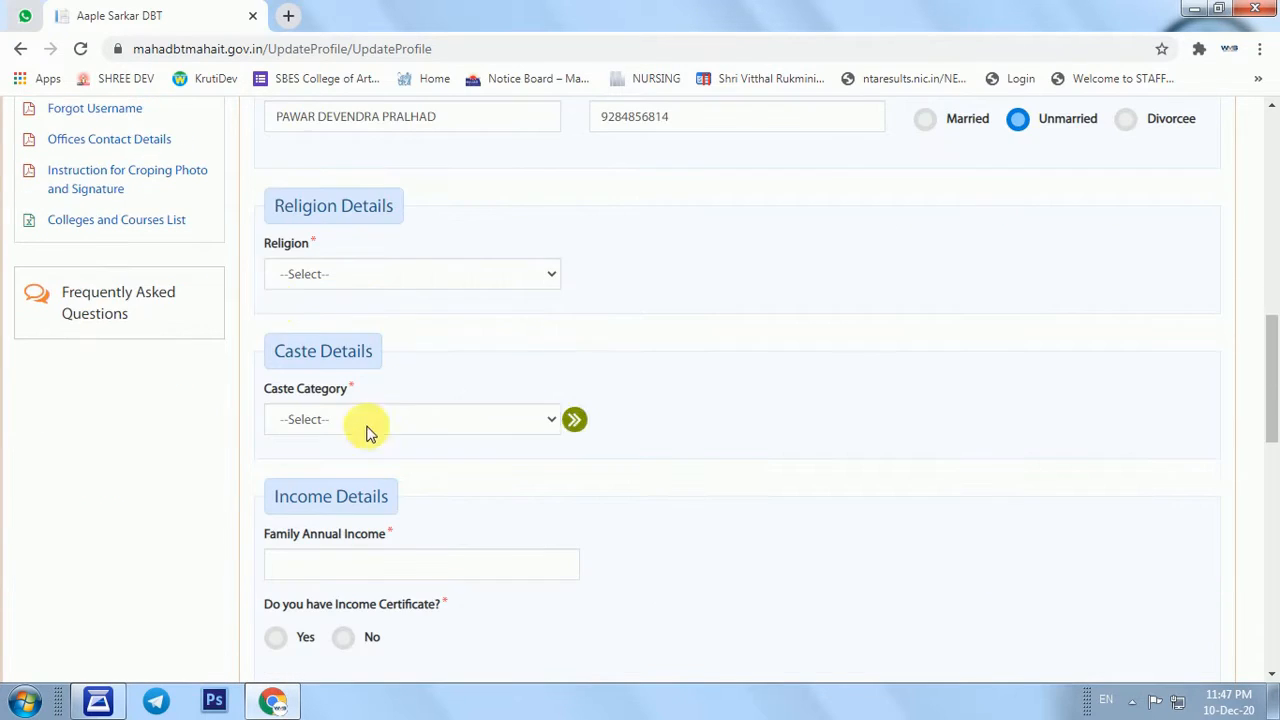
double_click(310, 249)
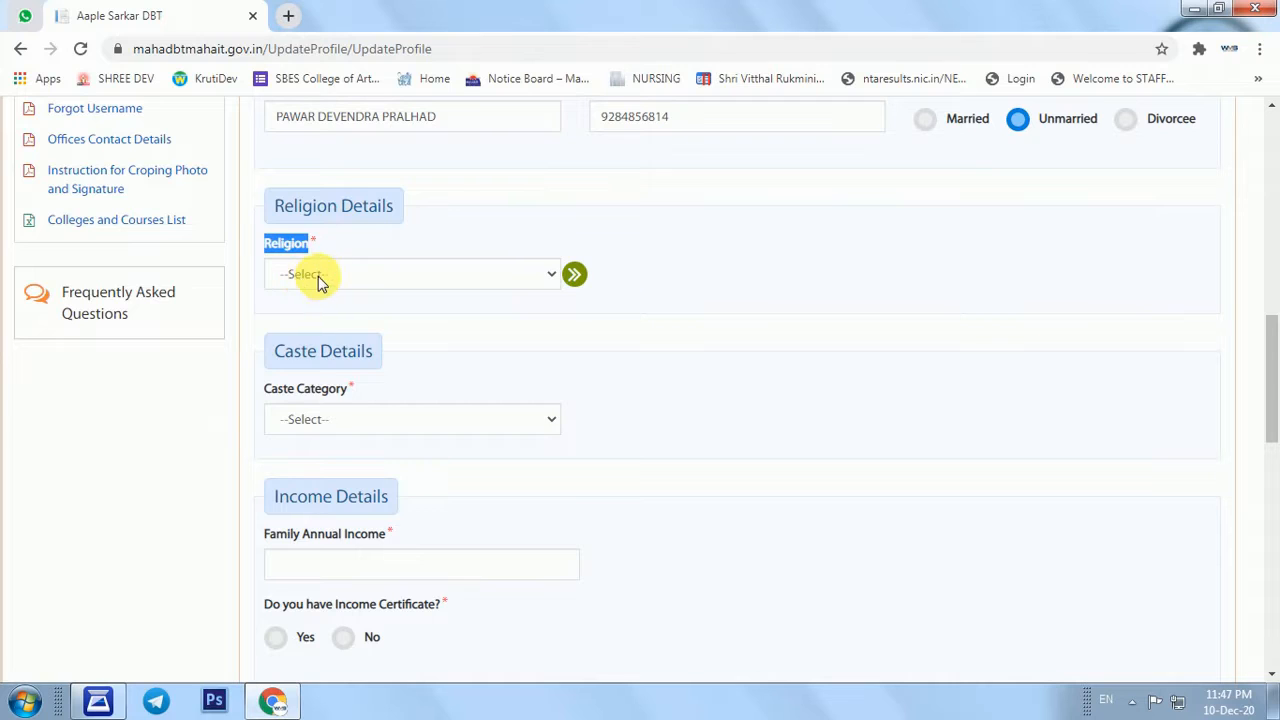
click(318, 276)
click(305, 435)
scroll(489, 447, down, 1)
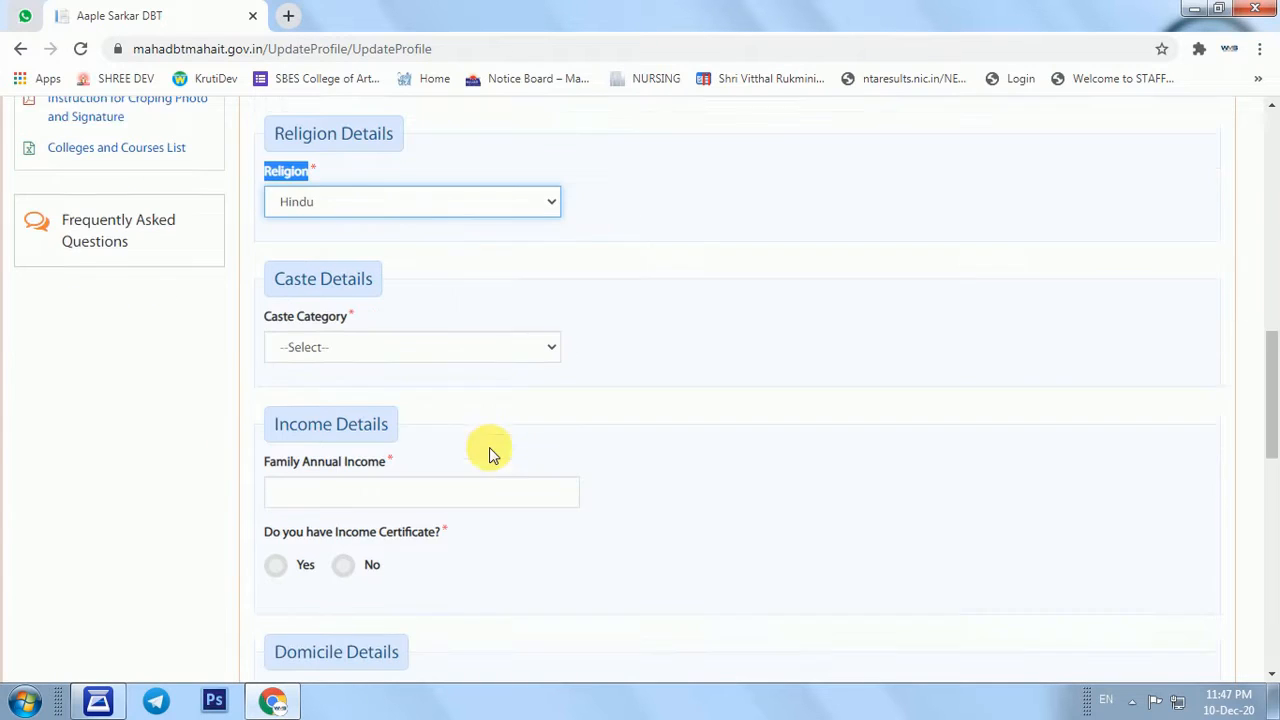
click(288, 335)
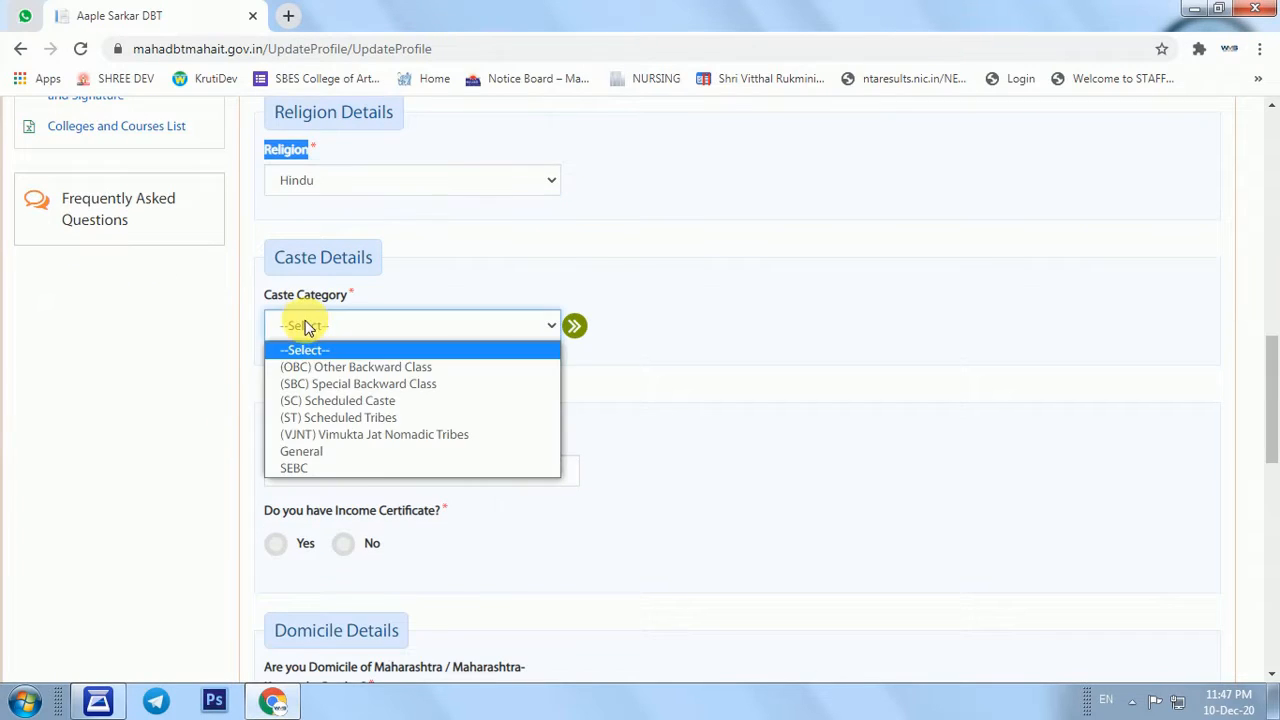
click(313, 455)
- Enter 25000 as the family annual income and answer Yes to having an income certificate
scroll(317, 417, down, 2)
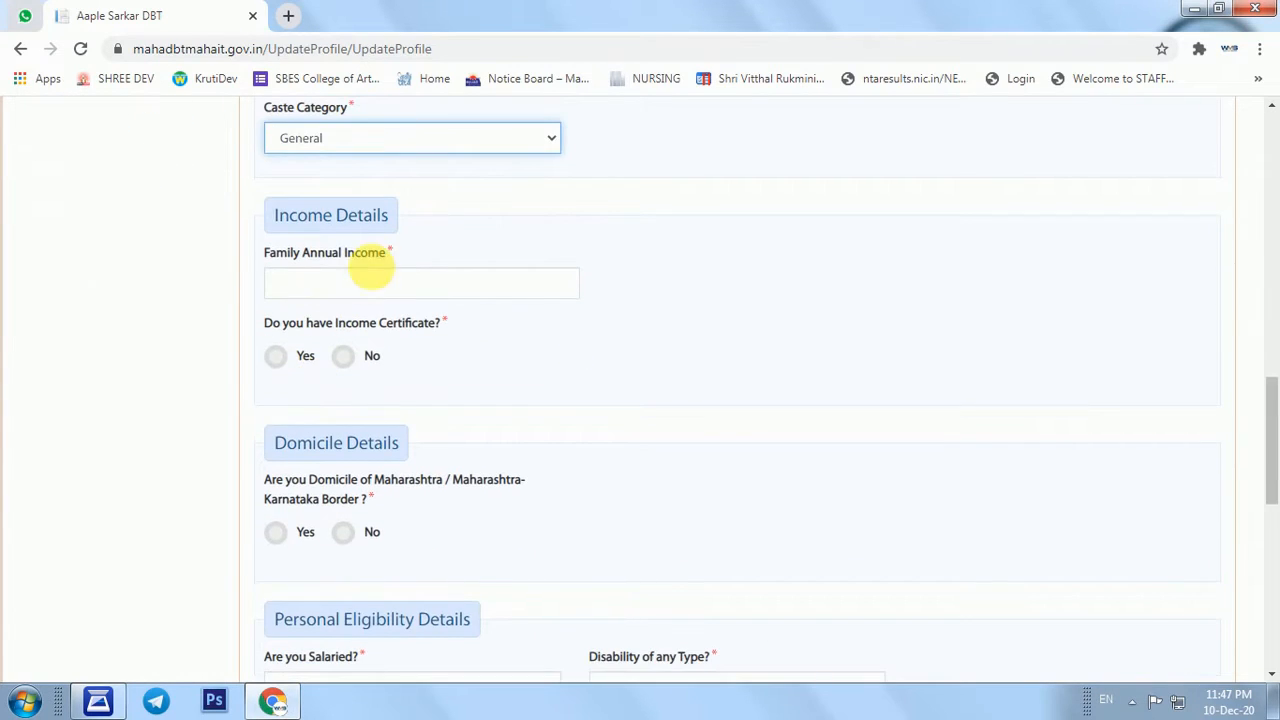
drag(265, 215, 391, 215)
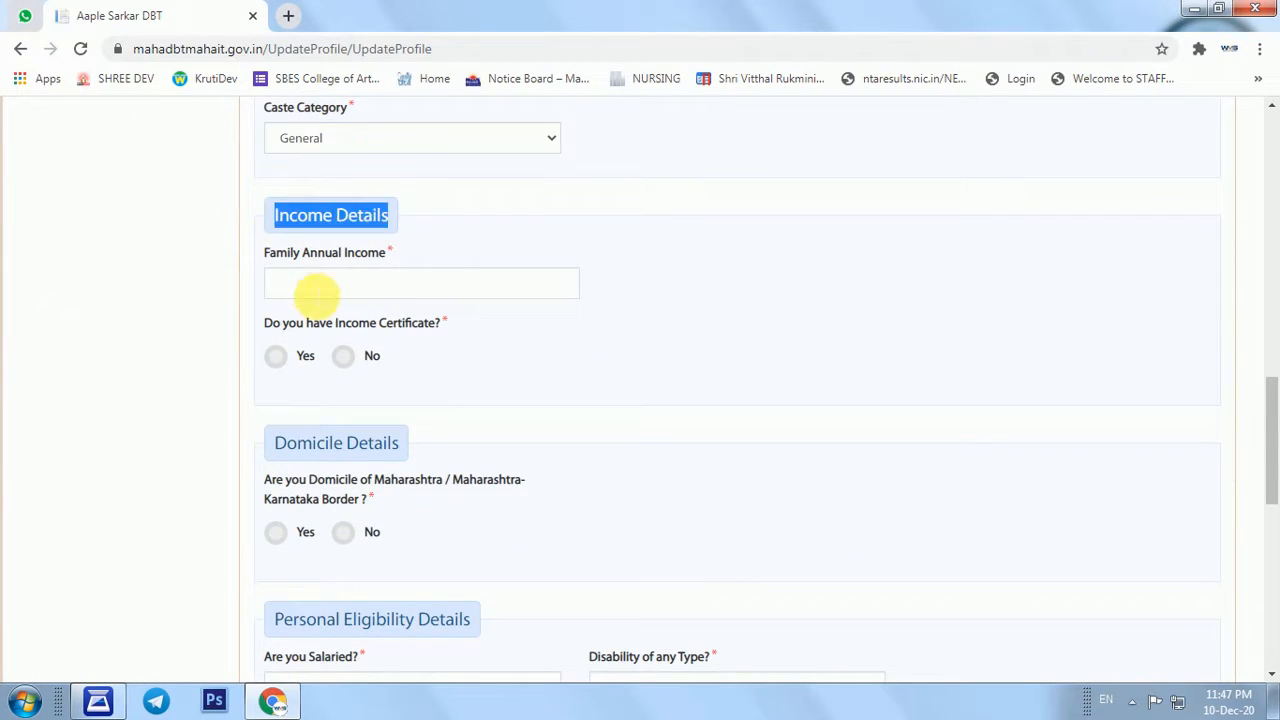
click(316, 290)
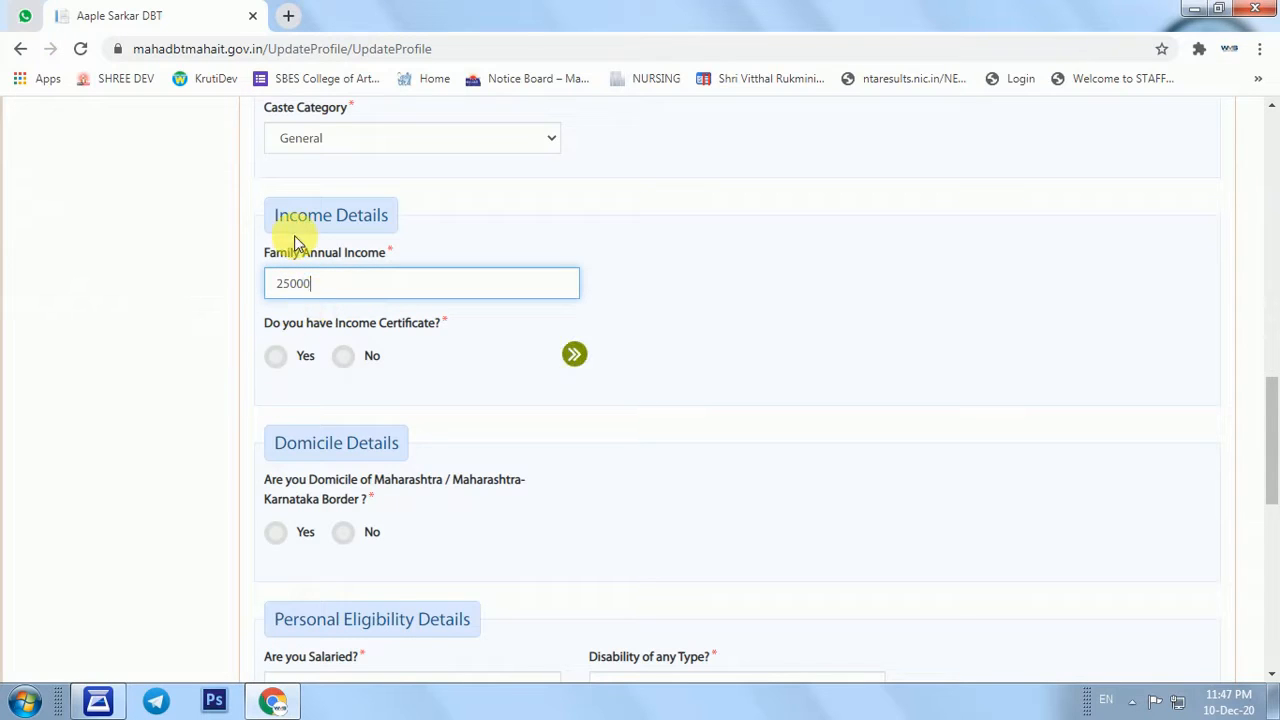
click(270, 357)
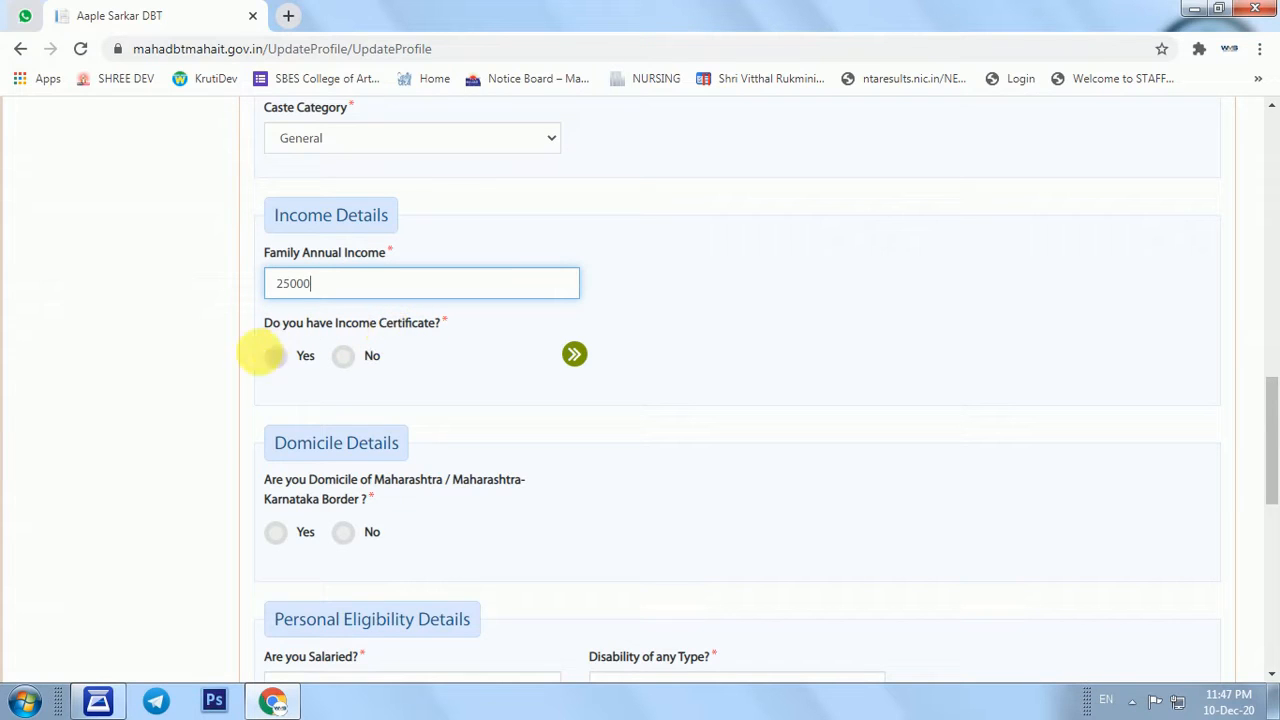
click(283, 366)
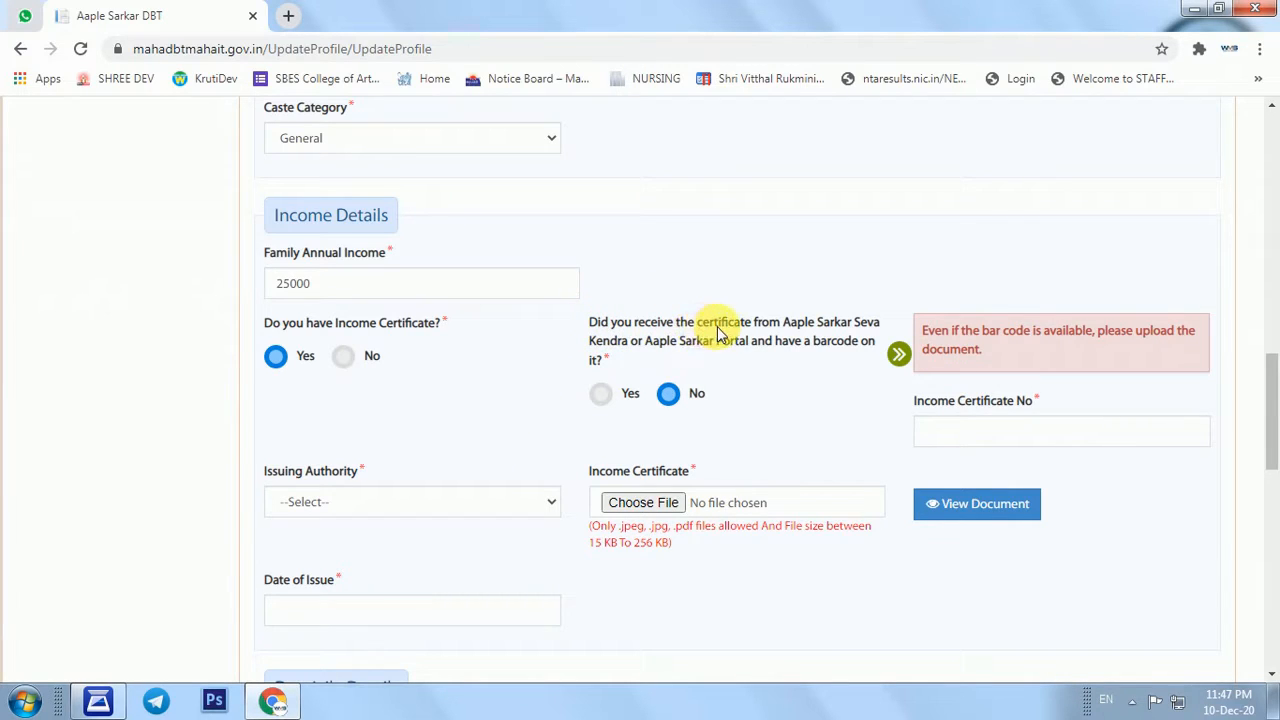
- Enter the income certificate number and choose Nayab Tahsildar as its issuing authority
click(863, 150)
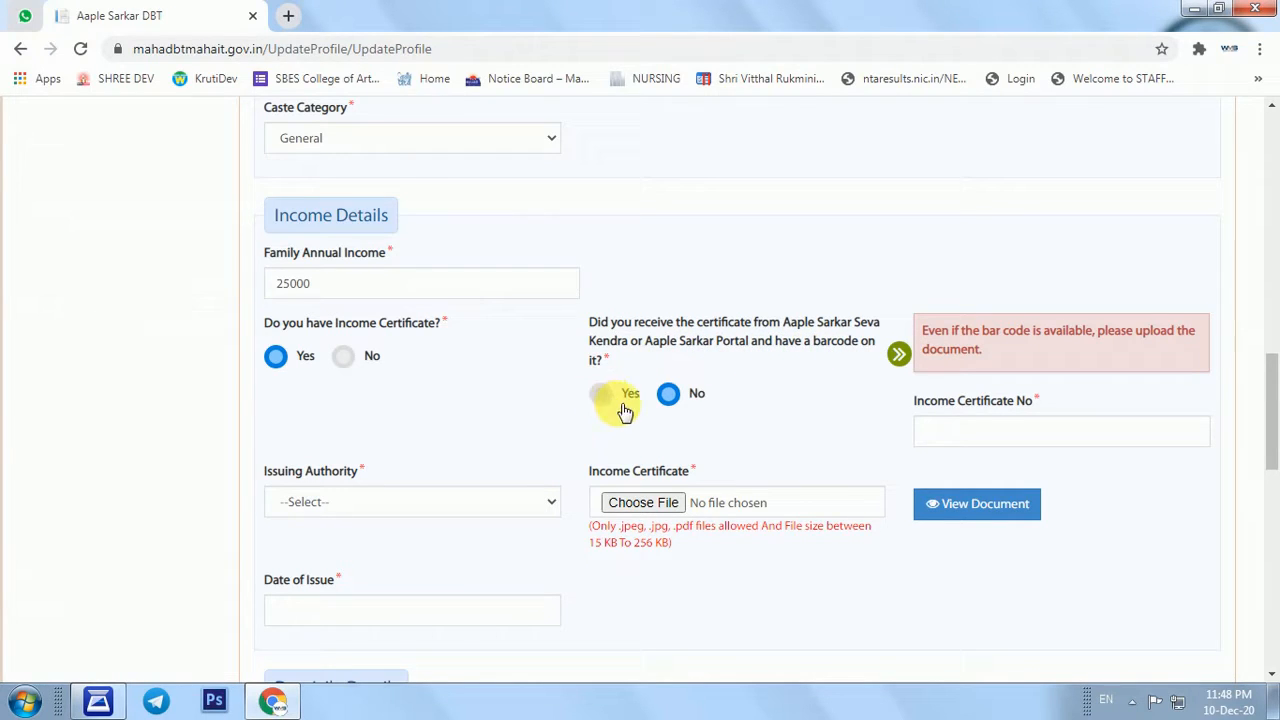
click(1001, 437)
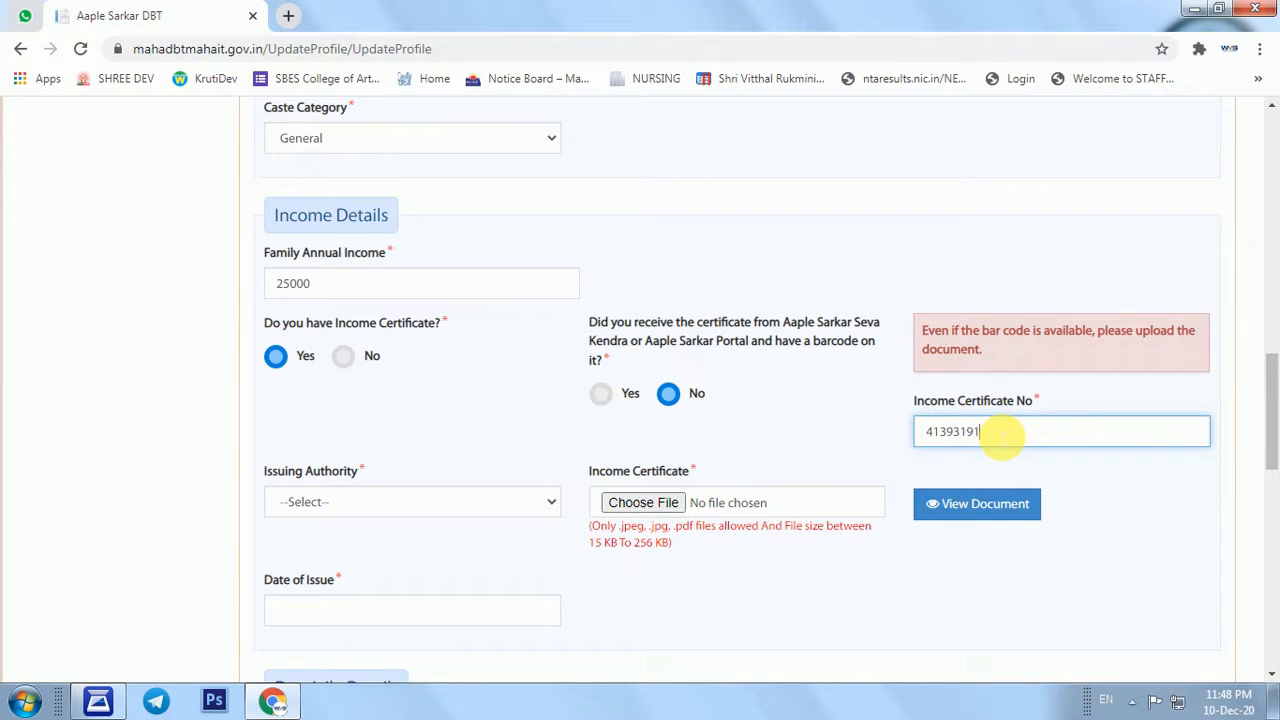
key(Tab)
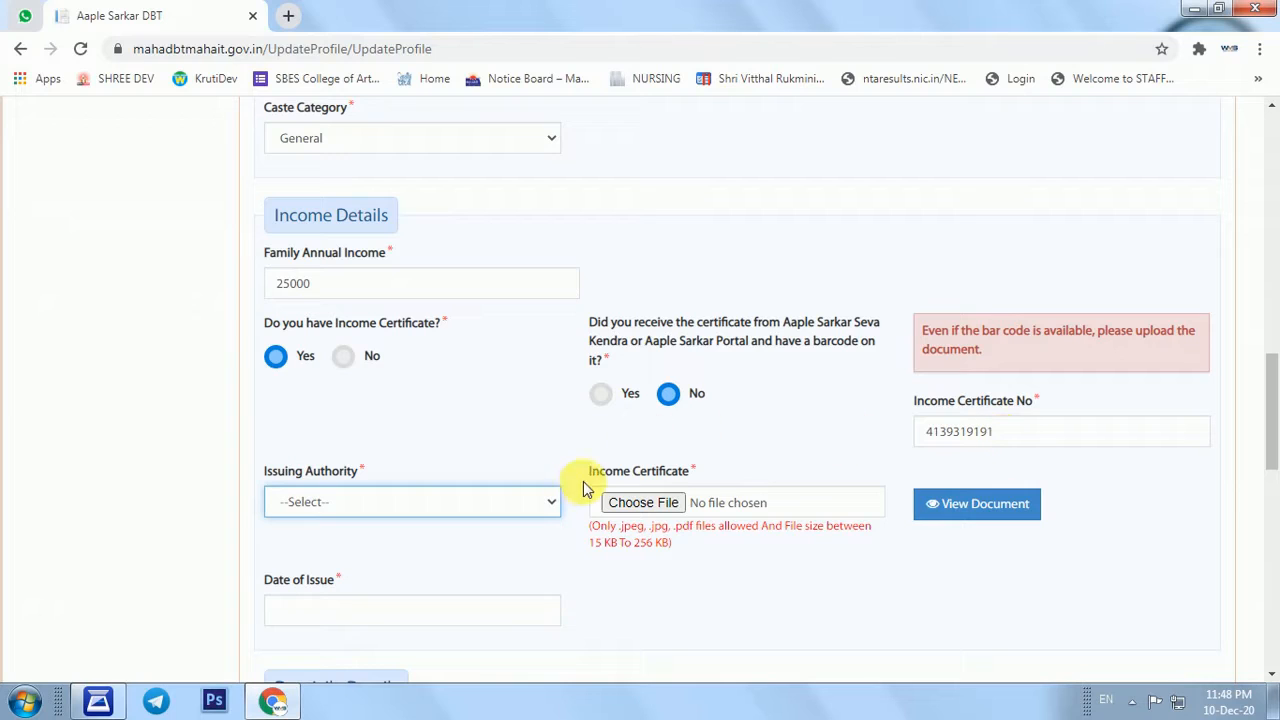
click(312, 503)
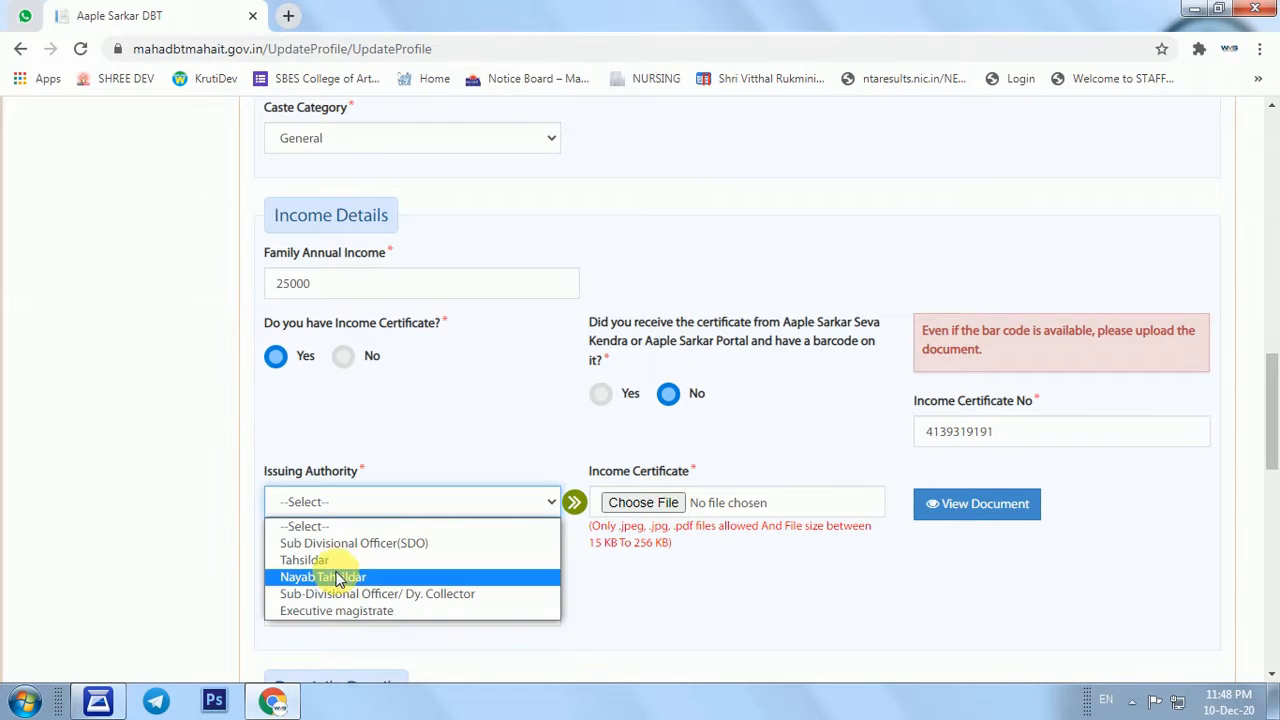
click(323, 543)
click(331, 503)
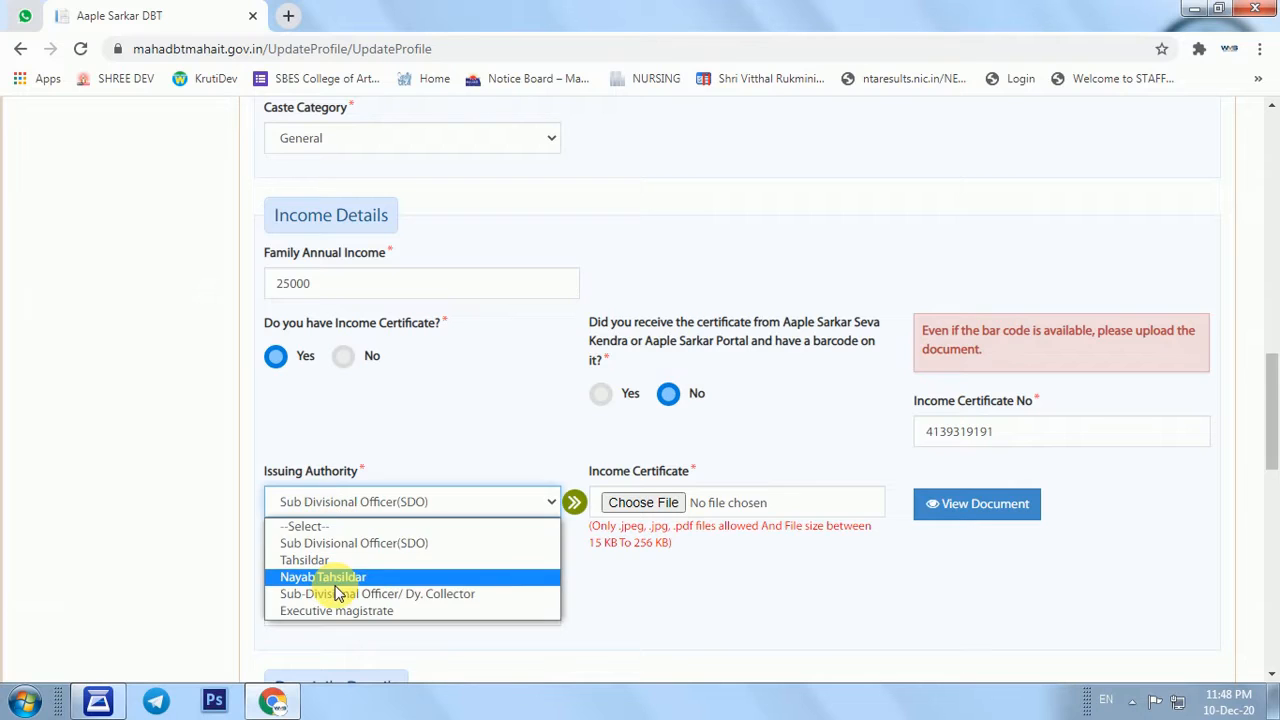
click(336, 578)
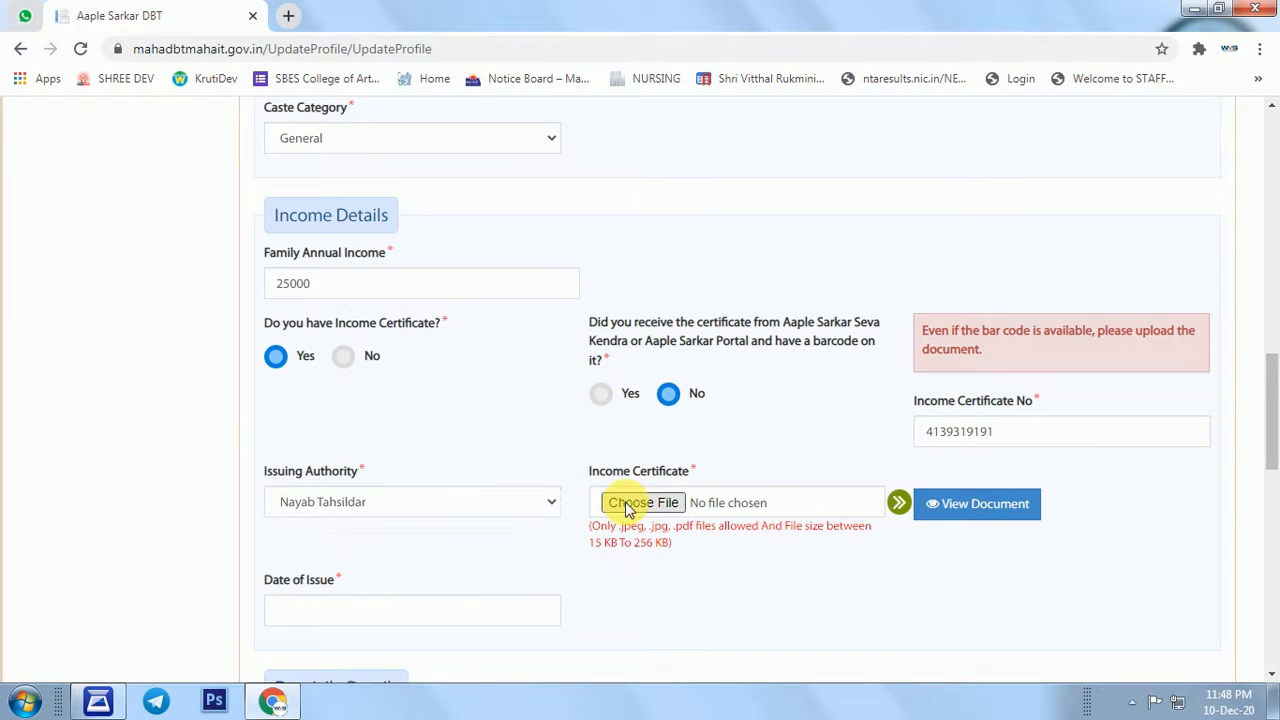
- Upload the income image from the dev folder as the income certificate and acknowledge the upload
click(628, 503)
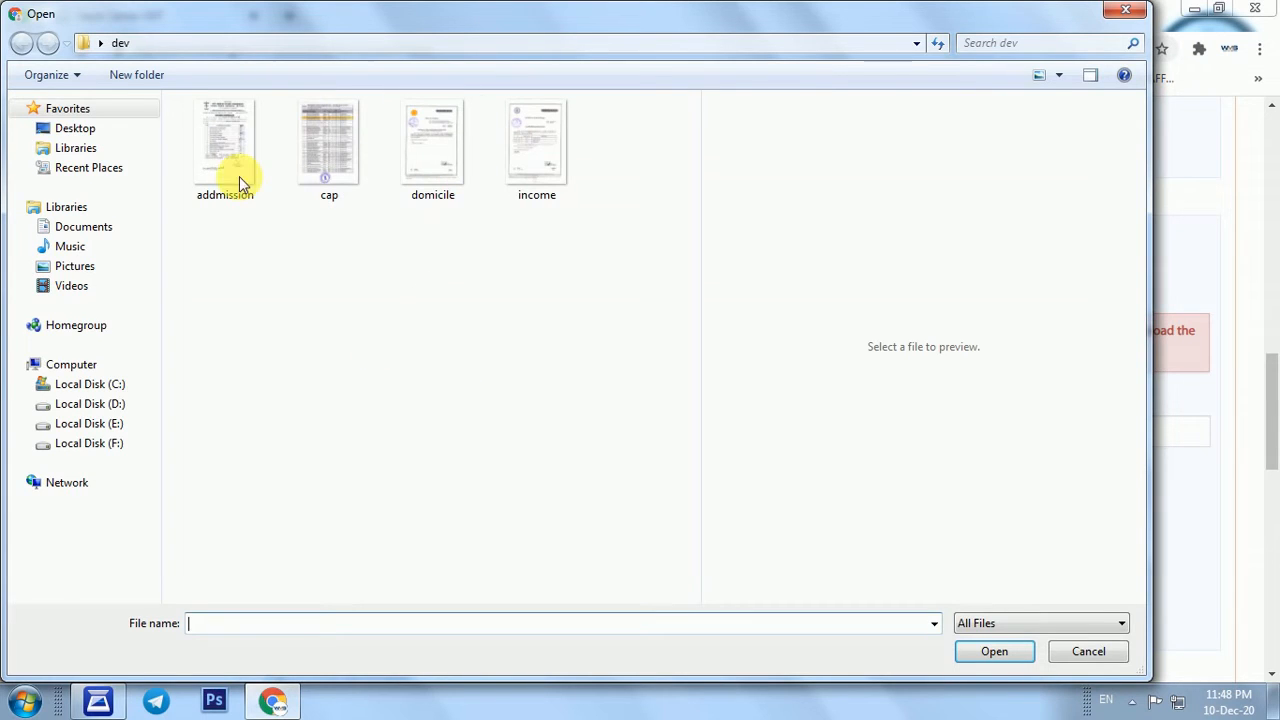
double_click(540, 162)
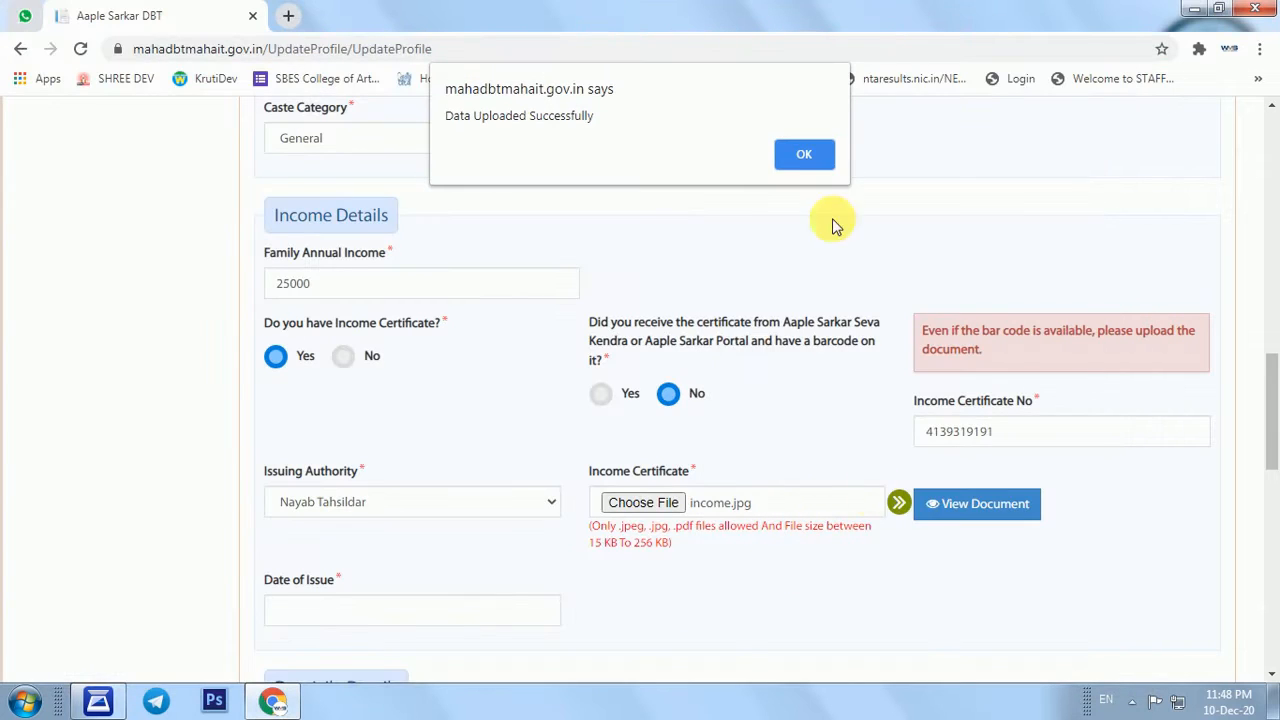
click(792, 165)
- Set the income certificate's date of issue to 15/05/2020
scroll(545, 490, down, 1)
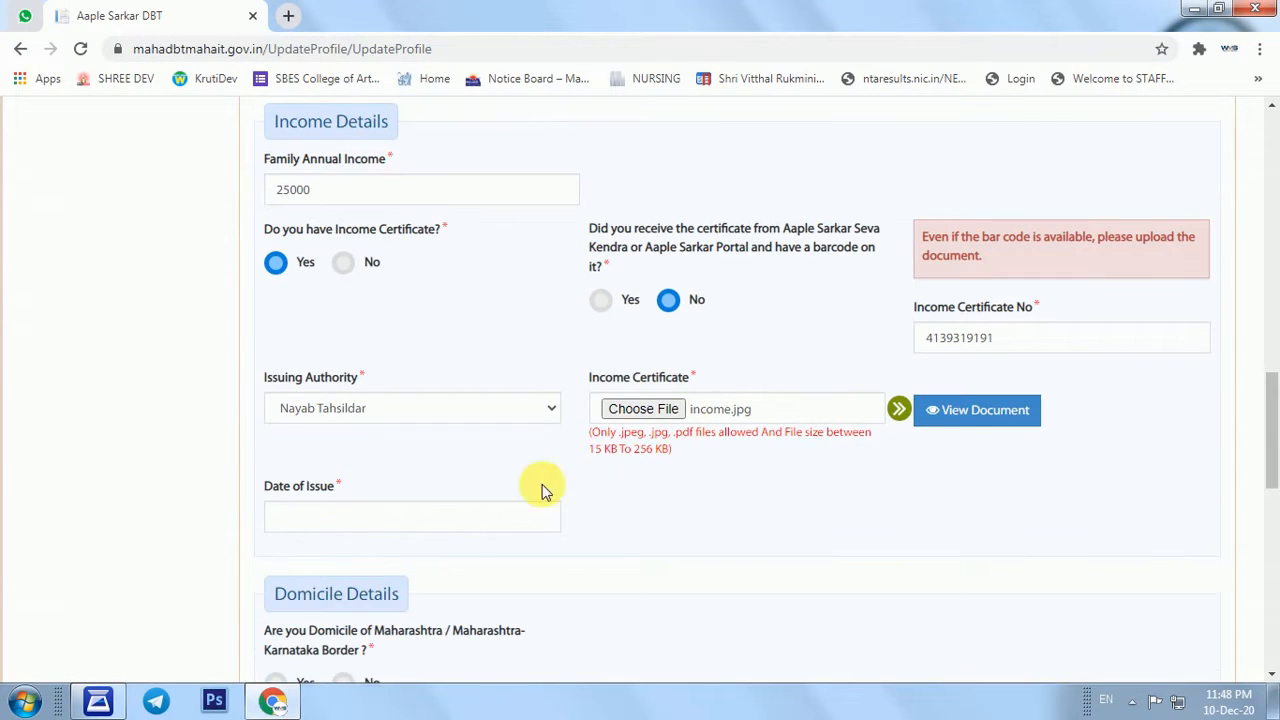
click(314, 514)
click(366, 306)
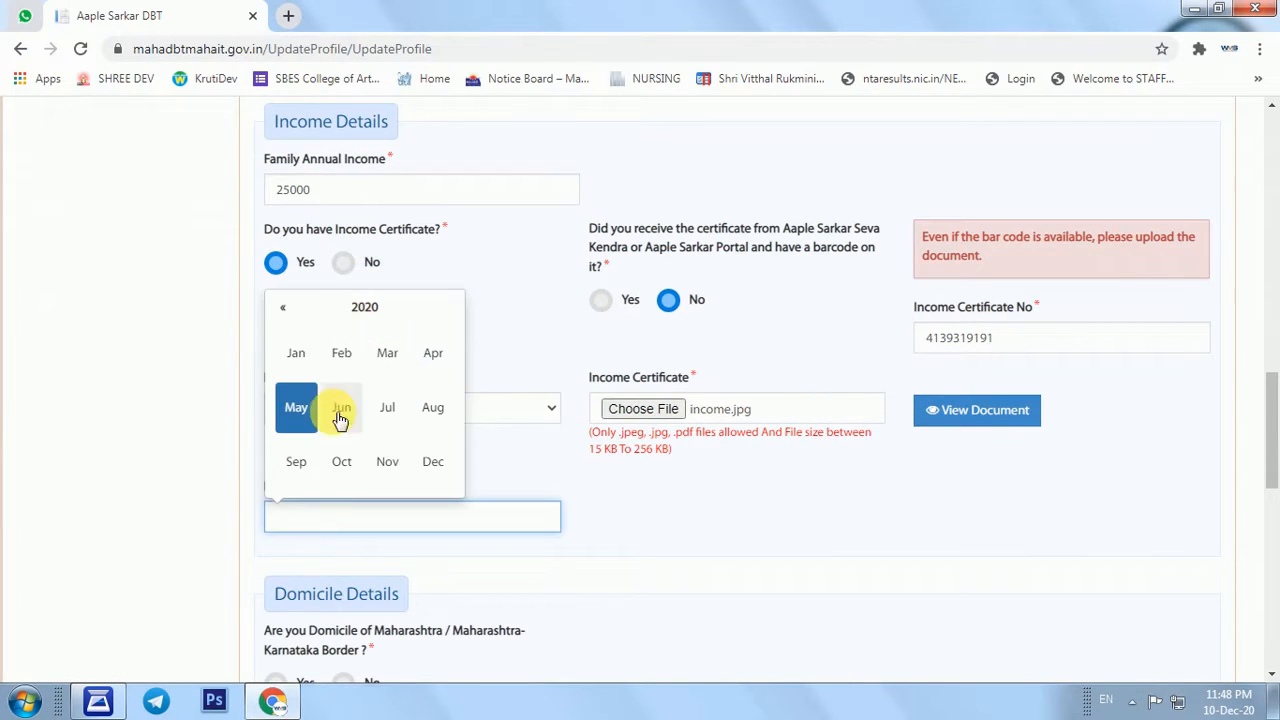
click(308, 408)
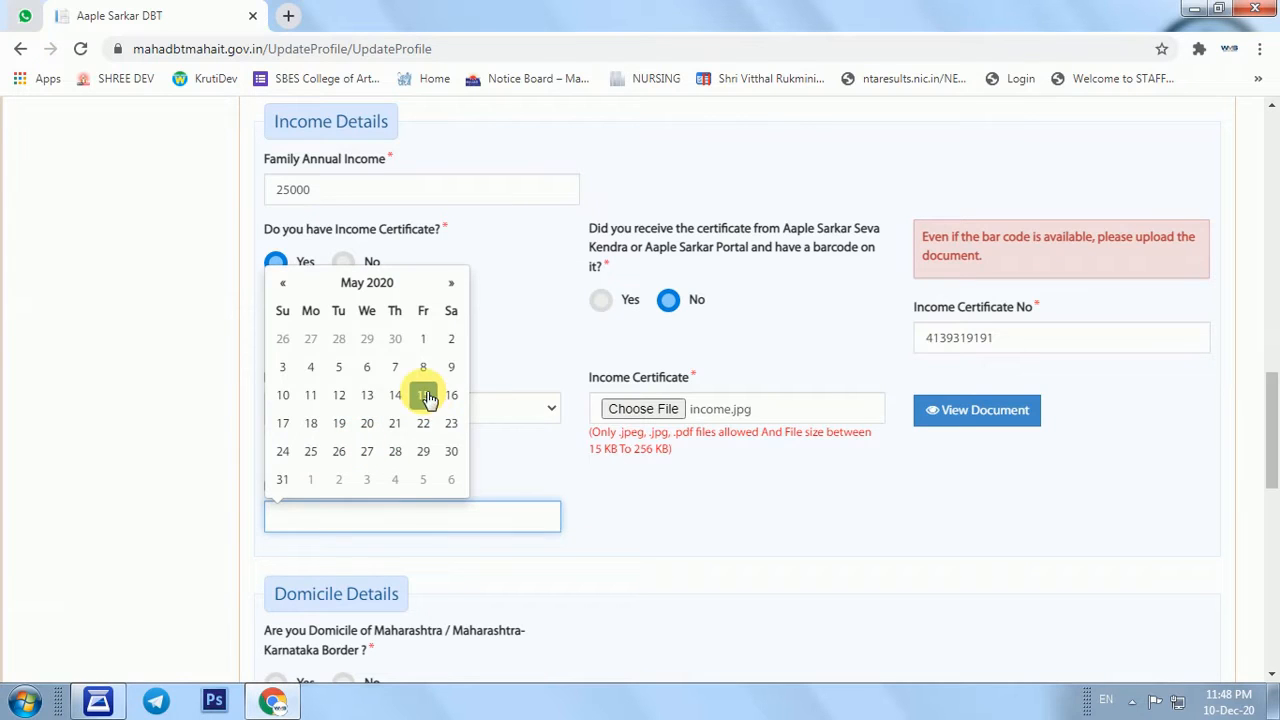
click(423, 395)
- Answer Yes to Maharashtra domicile and to having a domicile certificate, keeping the relationship type as Self
scroll(323, 434, down, 2)
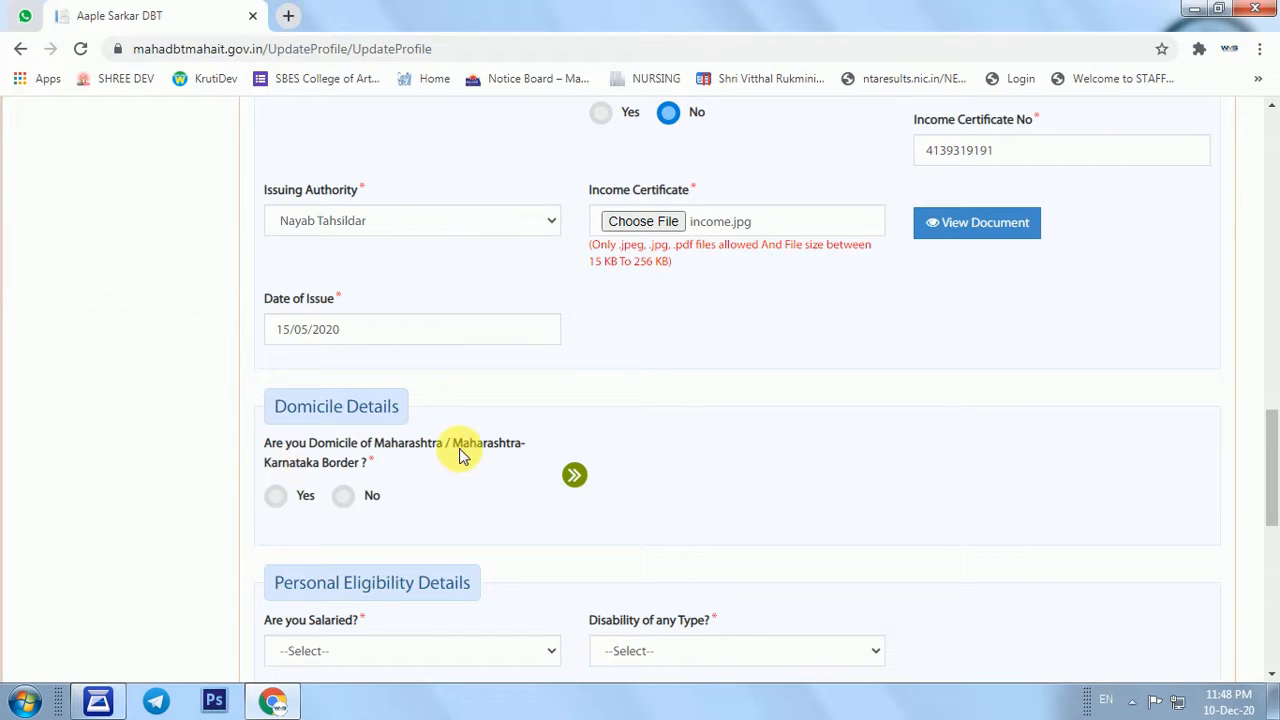
click(275, 495)
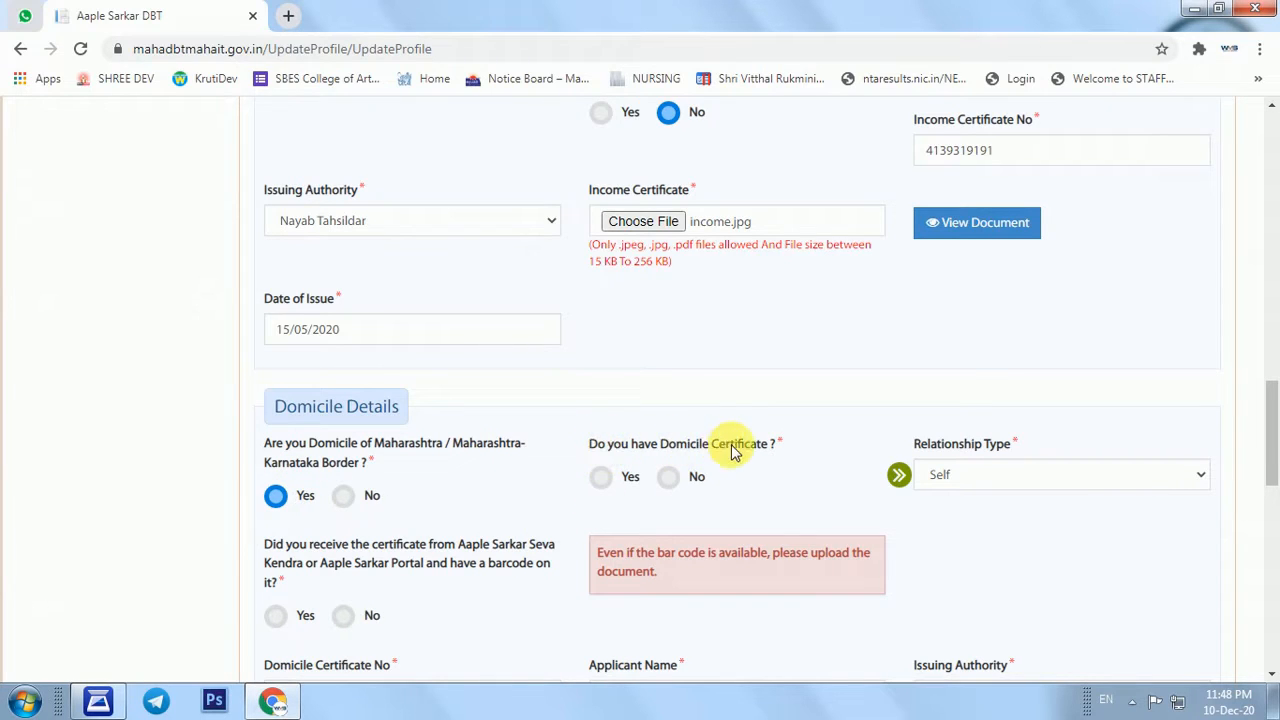
click(605, 479)
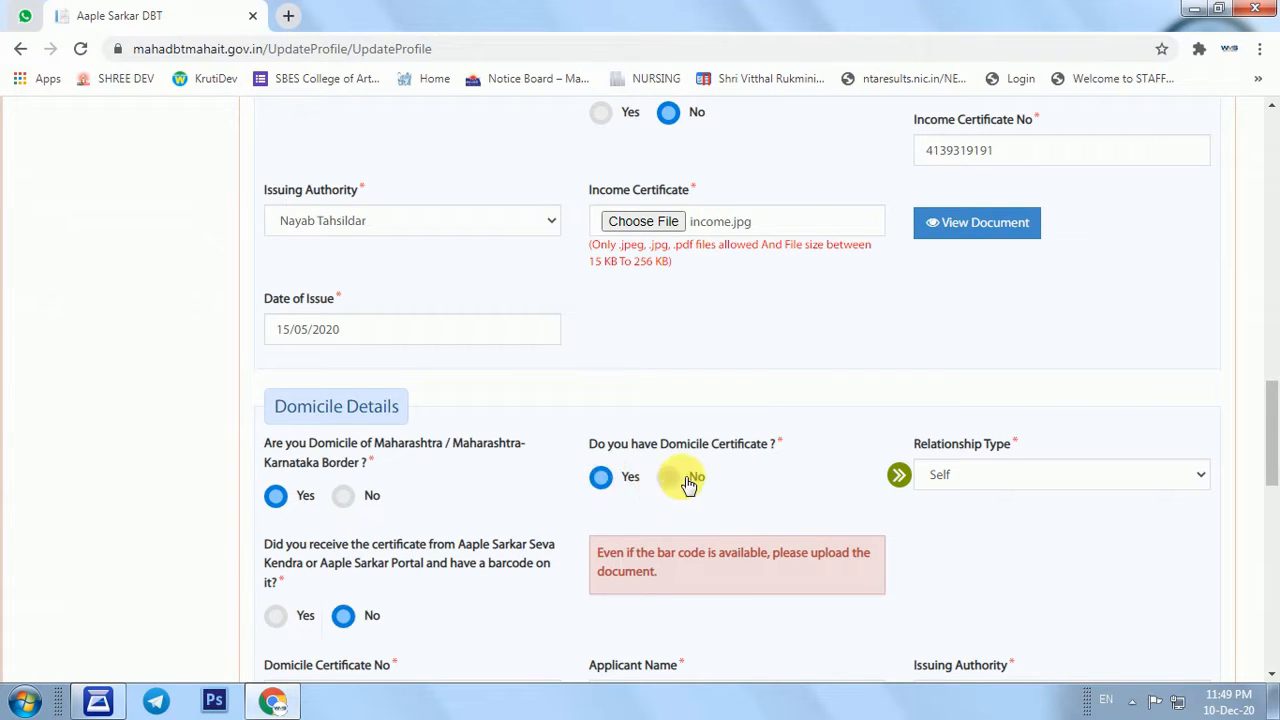
drag(913, 449, 1007, 452)
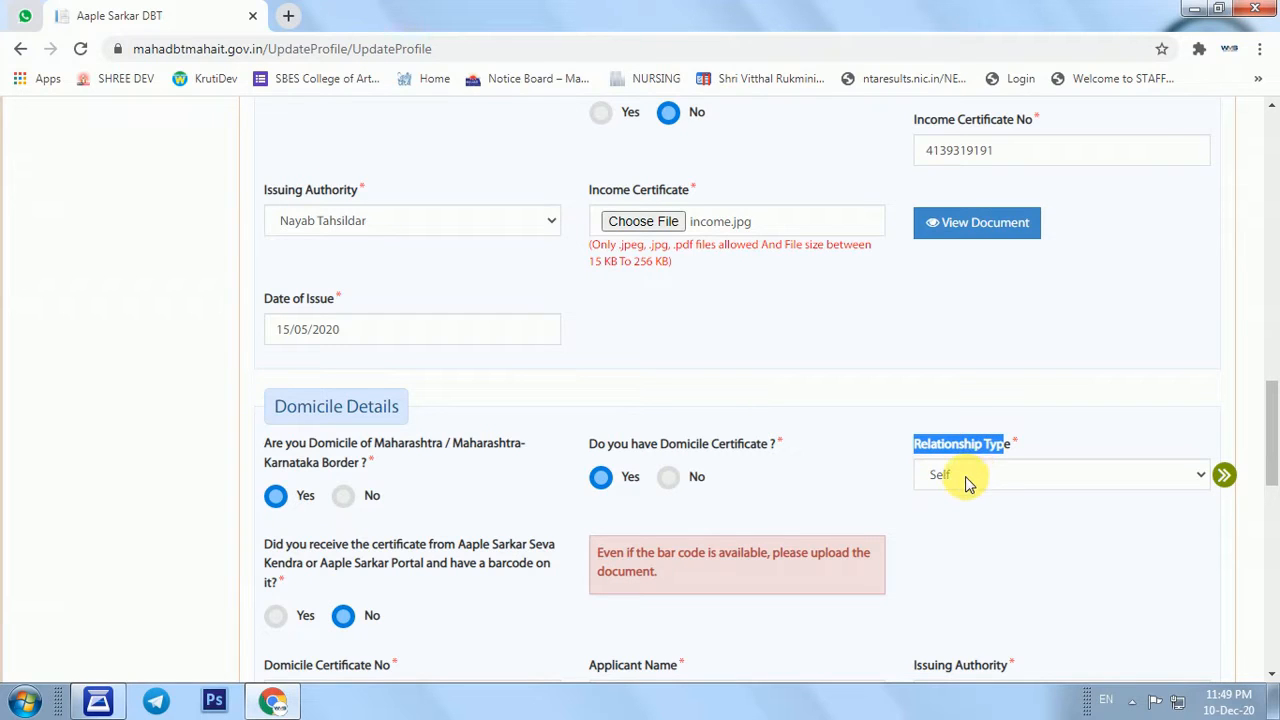
click(968, 483)
click(968, 483)
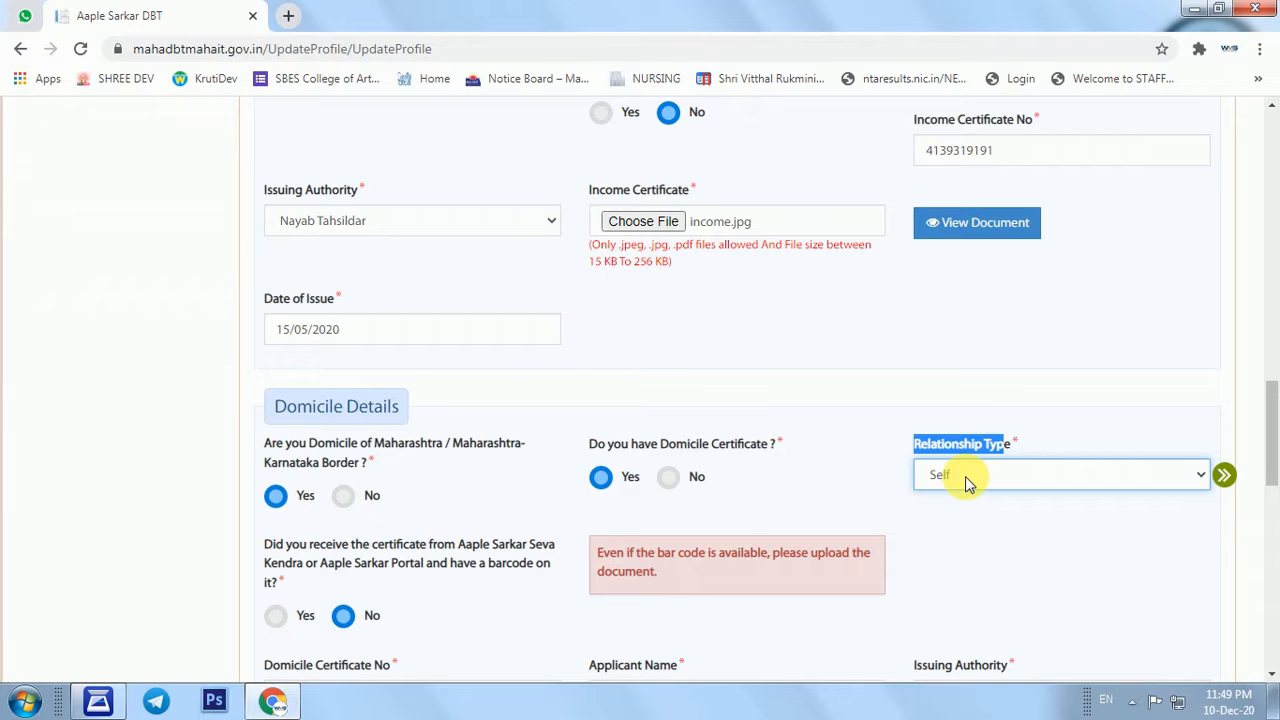
- Enter the domicile certificate number and the applicant's full name, and choose Nayab Tahsildar as the domicile certificate's issuing authority
scroll(966, 480, down, 3)
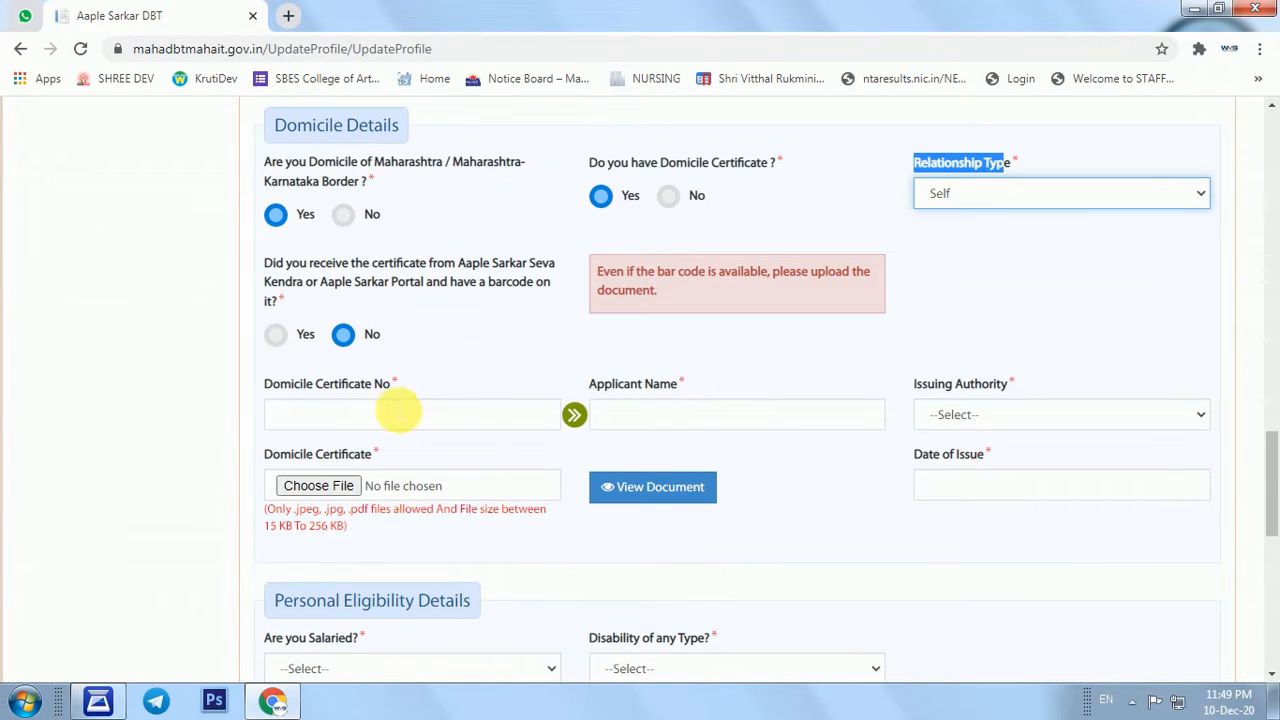
click(298, 420)
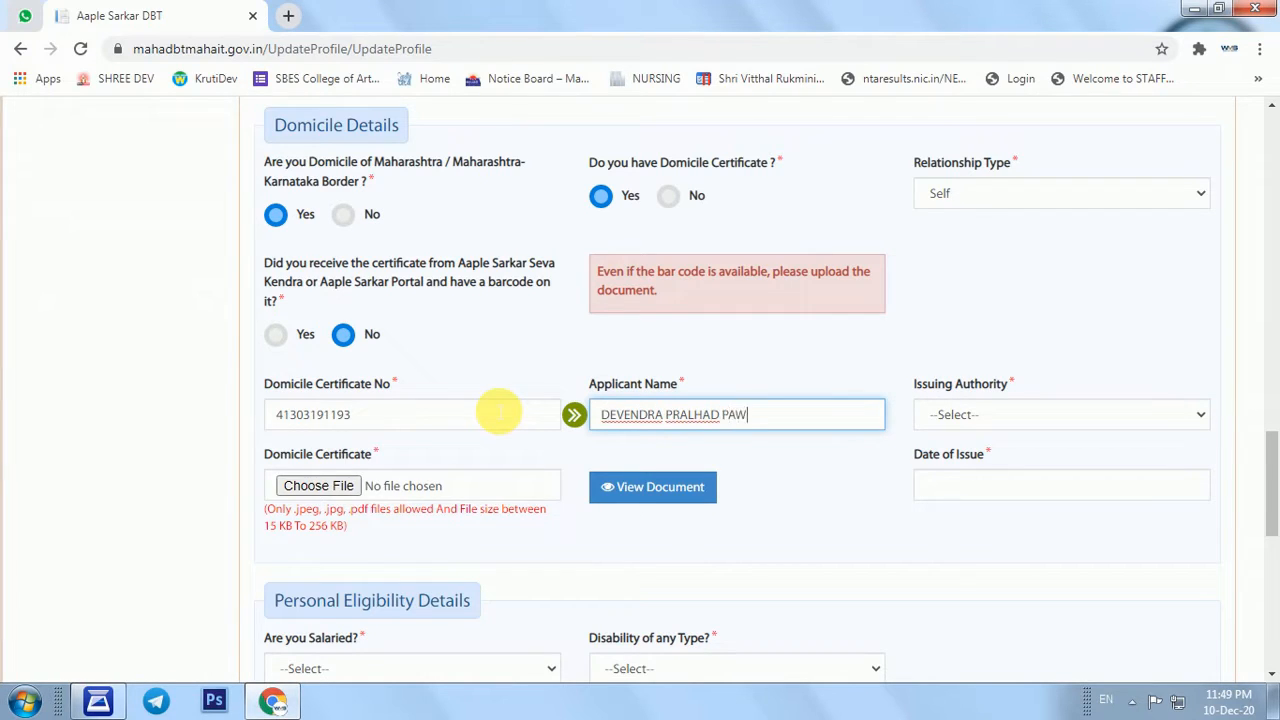
key(Tab)
click(935, 420)
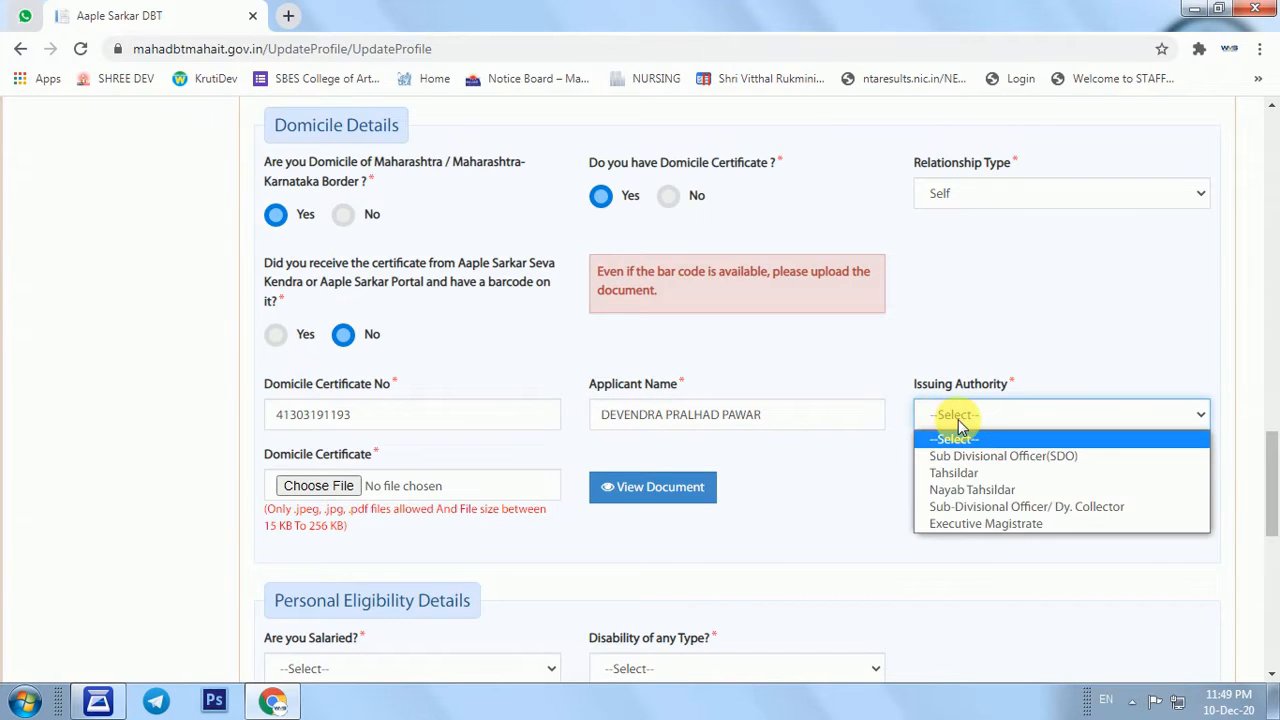
click(960, 489)
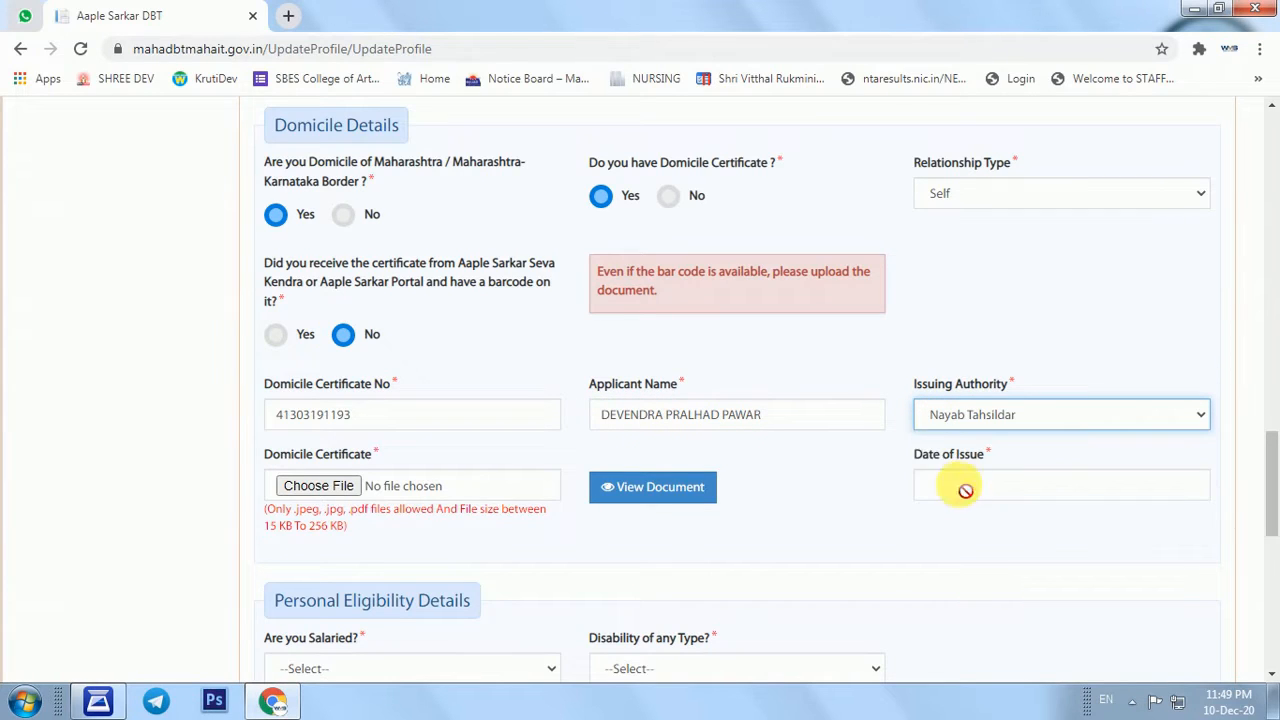
- Upload the domicile image from the dev folder as the domicile certificate and set its date of issue to 28/10/2019
click(318, 487)
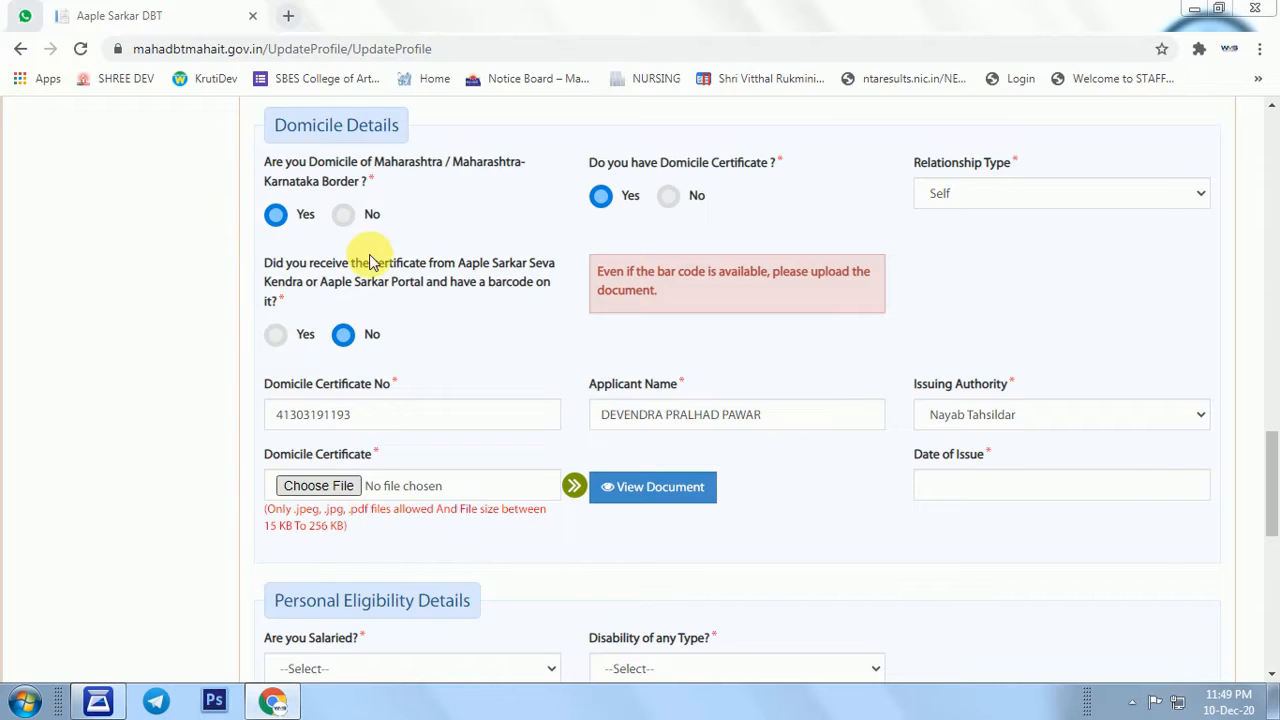
click(446, 157)
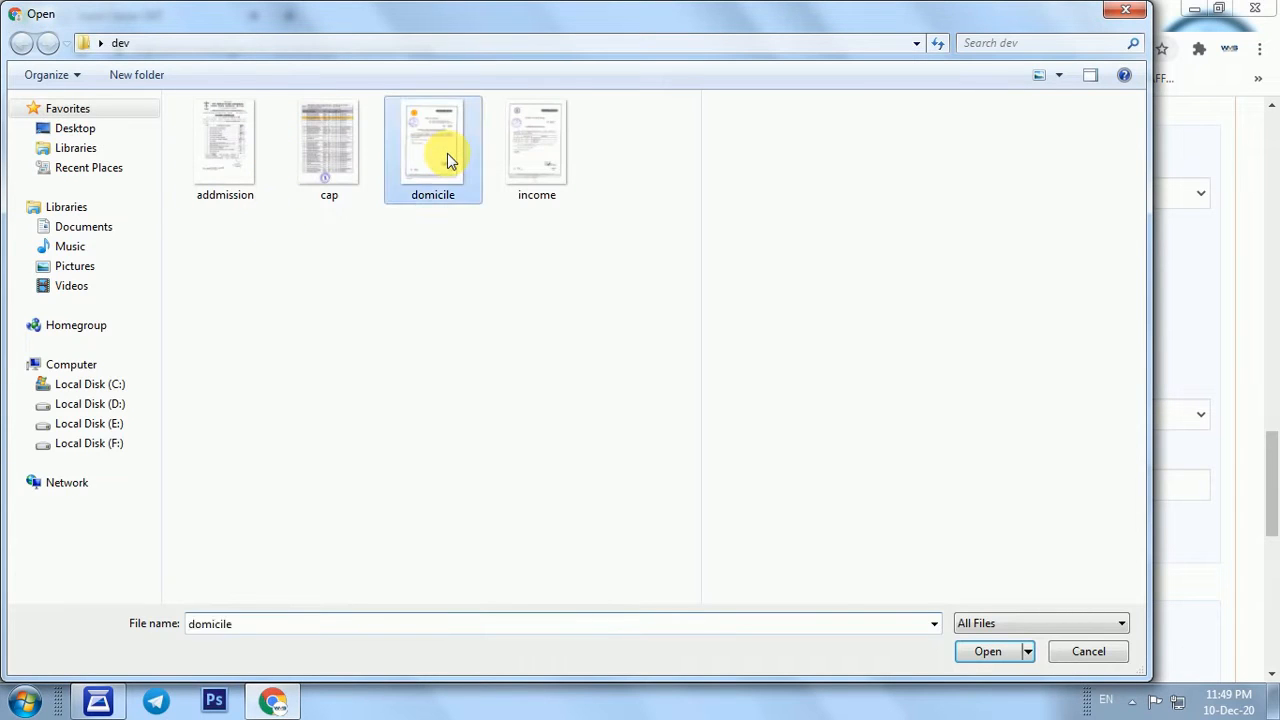
click(446, 157)
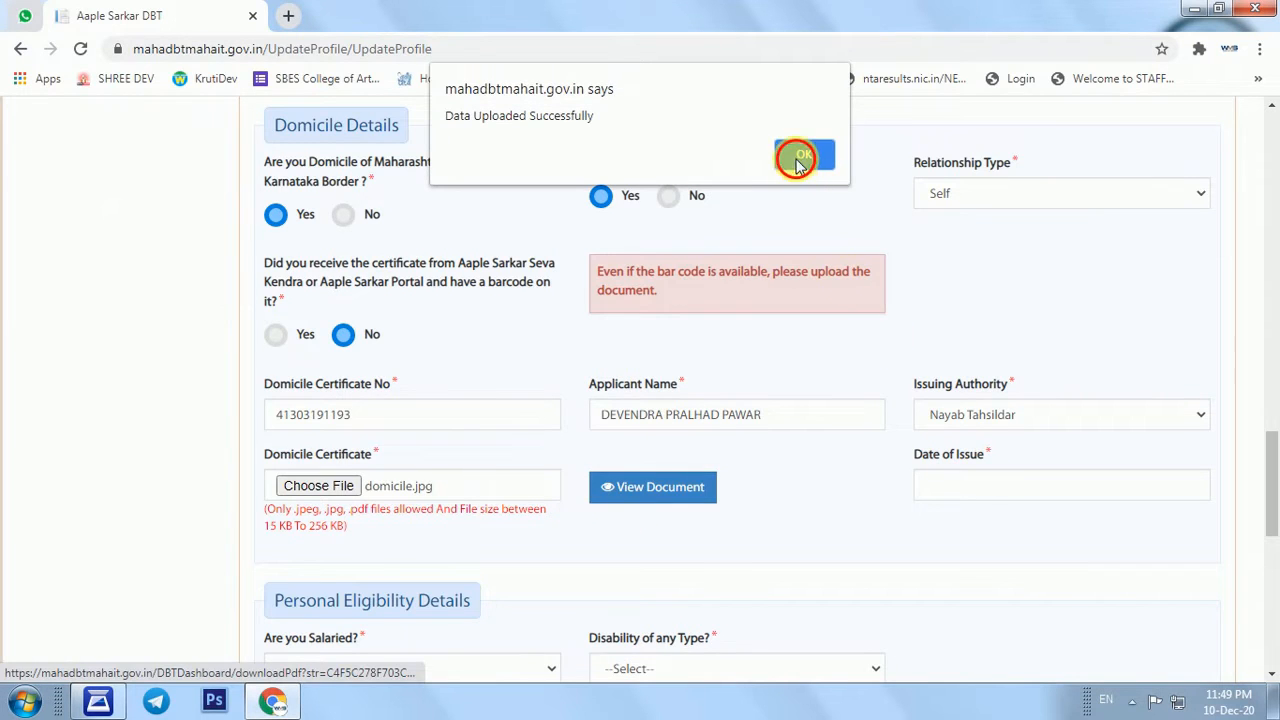
click(795, 156)
click(970, 487)
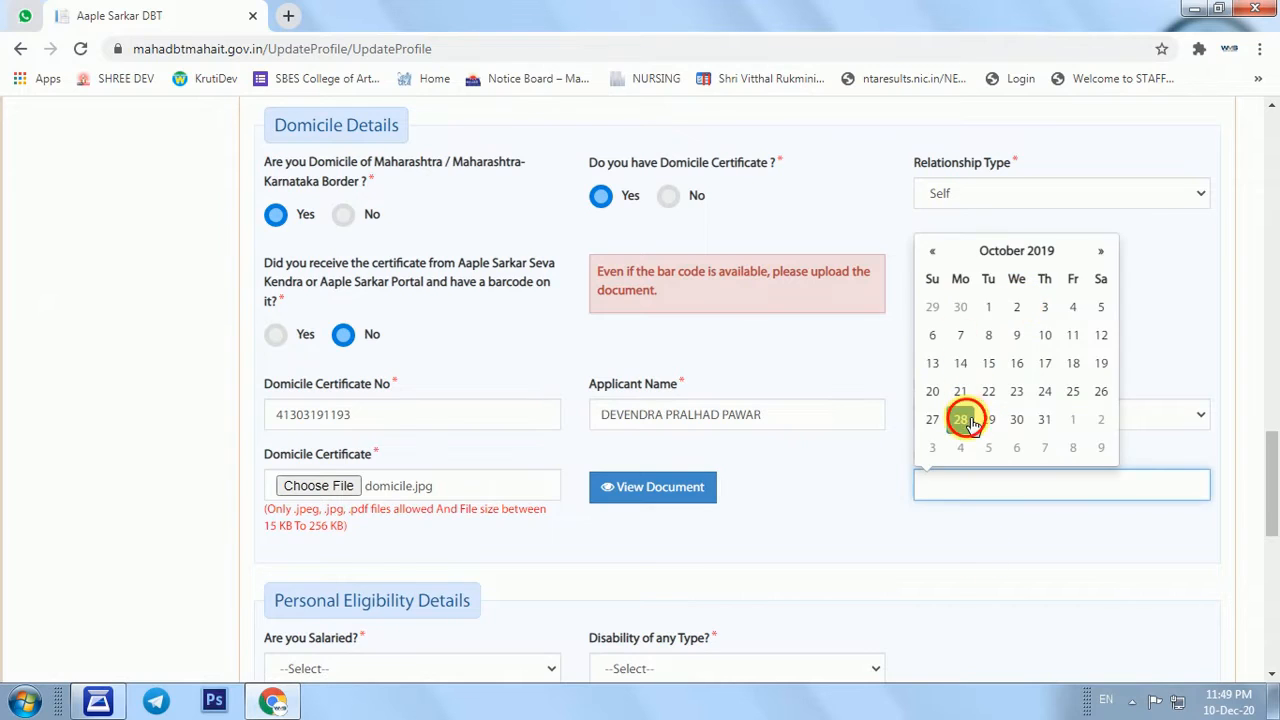
click(966, 417)
- Answer No to being salaried and No to having a disability of any type in the Personal Eligibility Details
scroll(978, 512, down, 2)
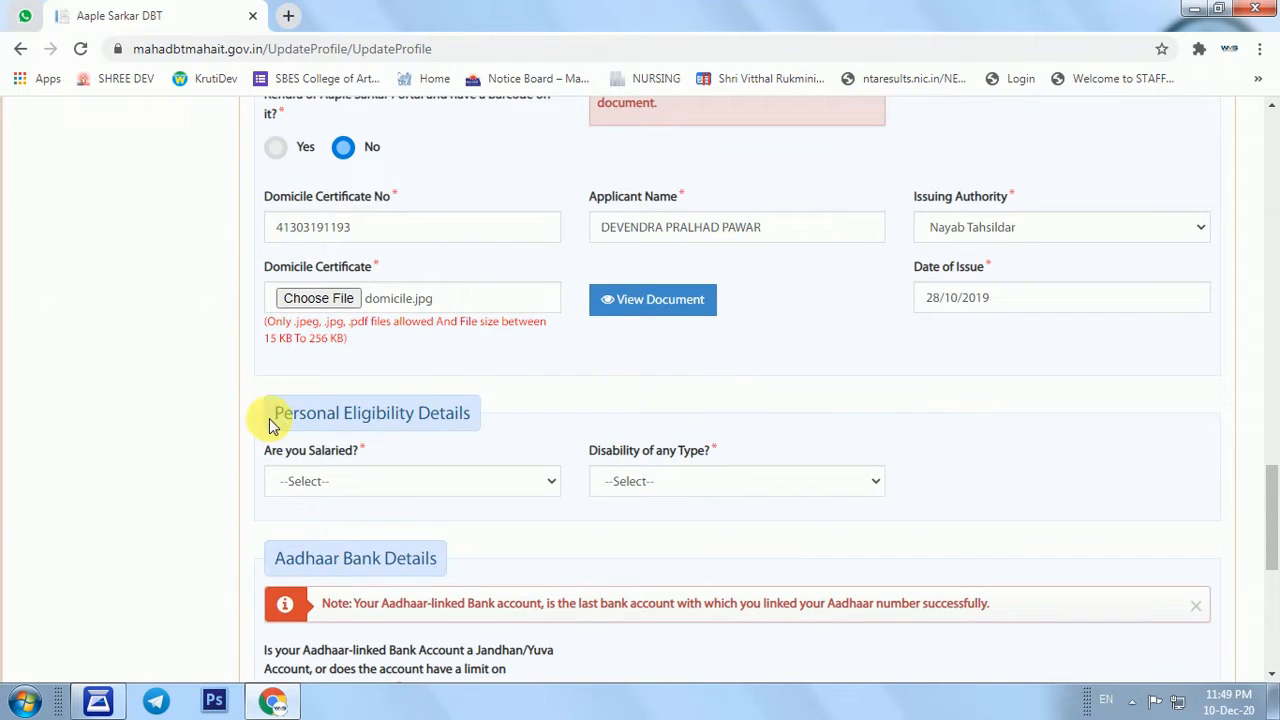
drag(297, 418, 474, 420)
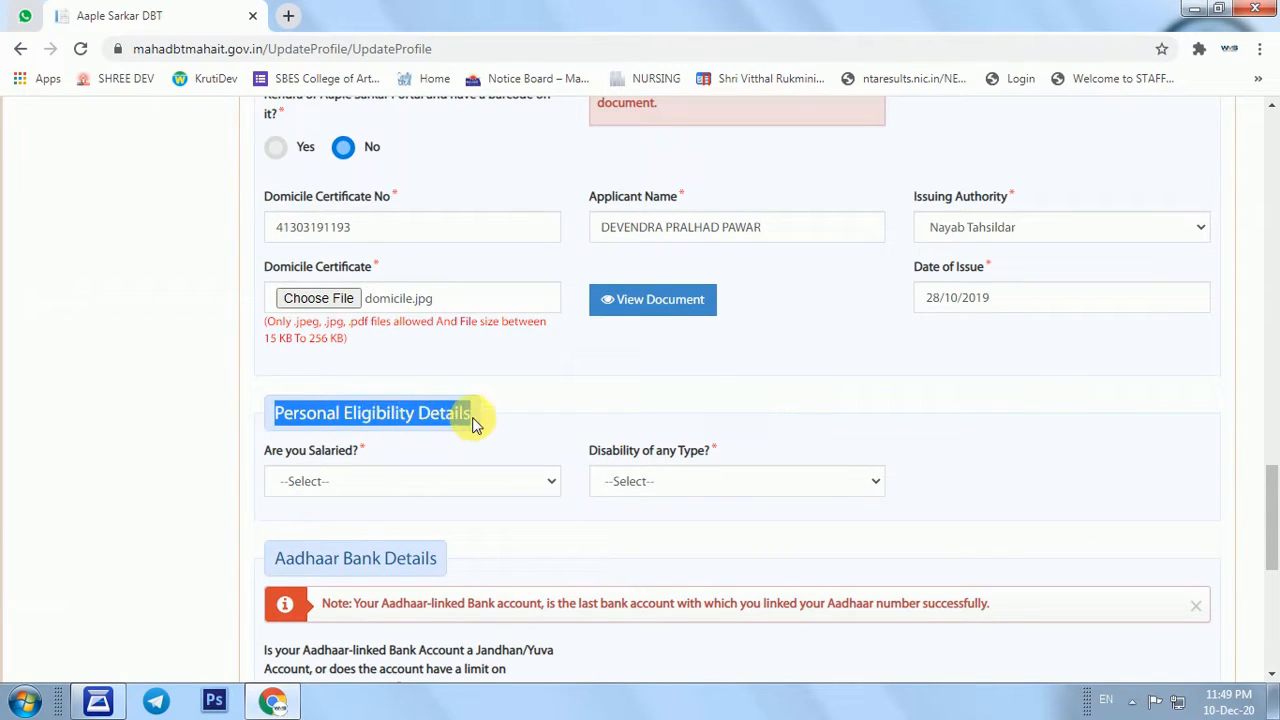
click(343, 481)
click(320, 539)
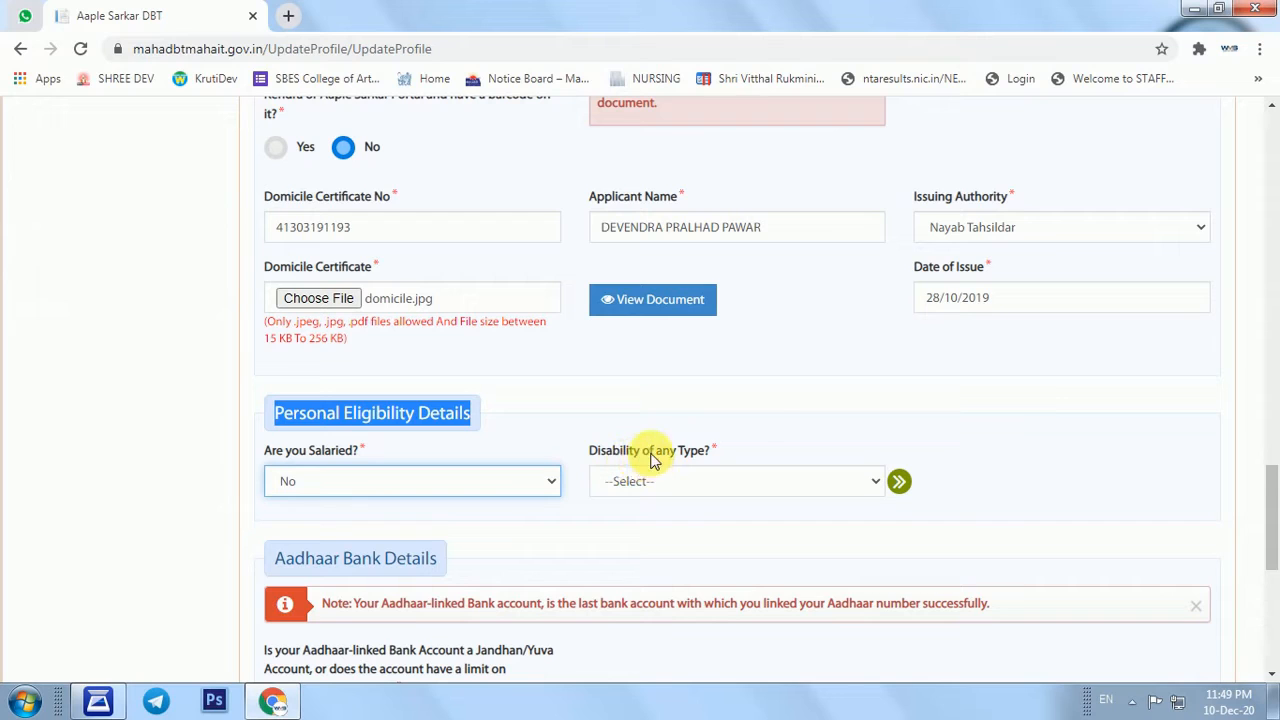
click(655, 485)
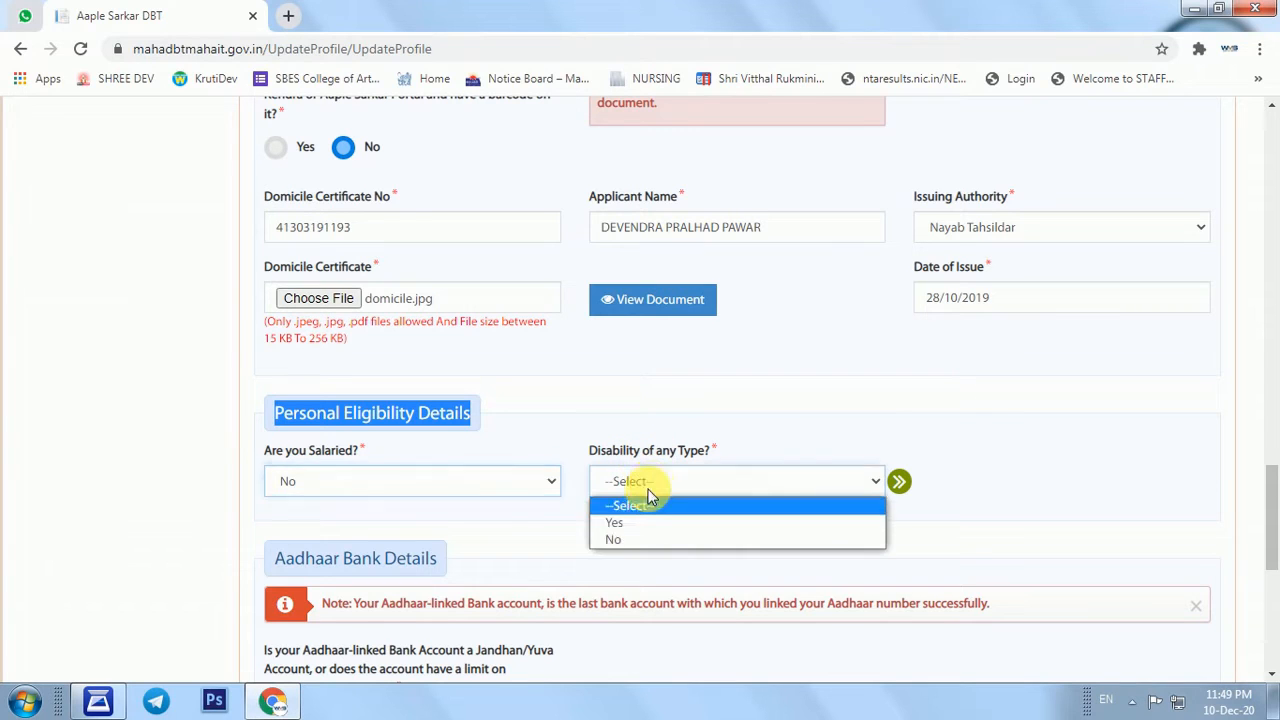
click(632, 539)
- Leave the Aadhaar-linked account answer at Yes and the bank details blank, then save the personal information and acknowledge the update
scroll(629, 531, down, 2)
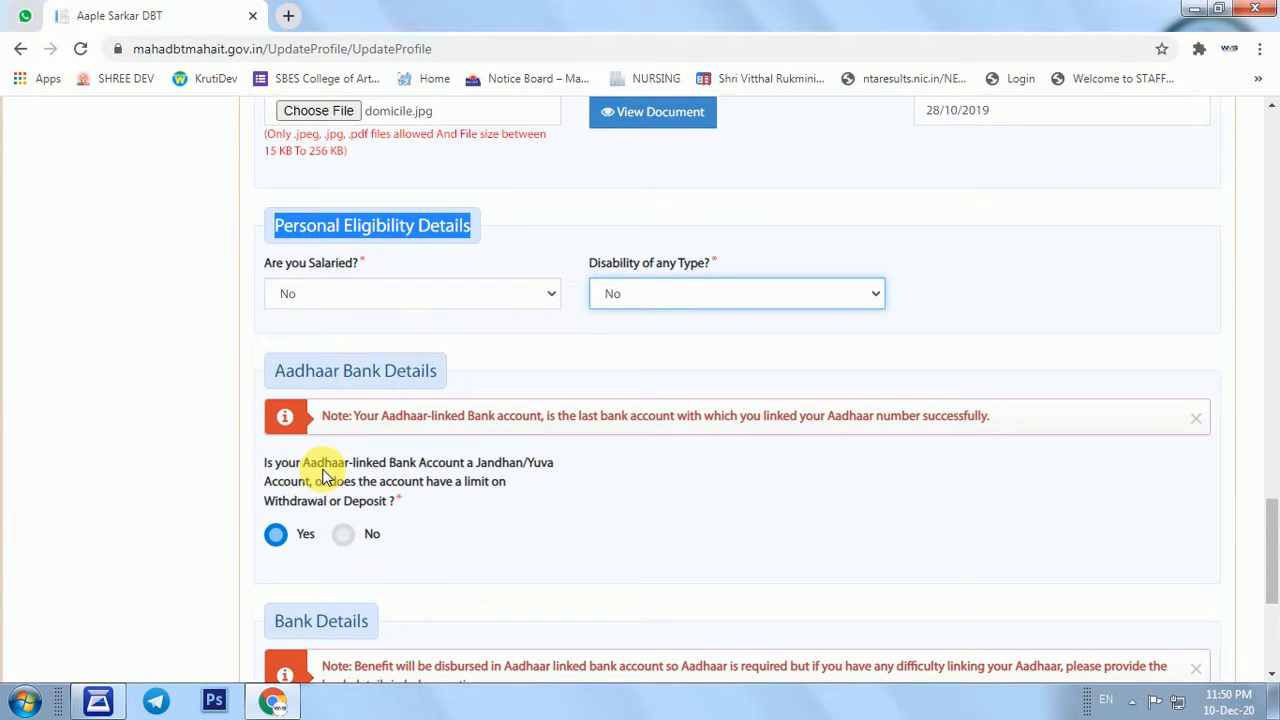
scroll(534, 511, down, 3)
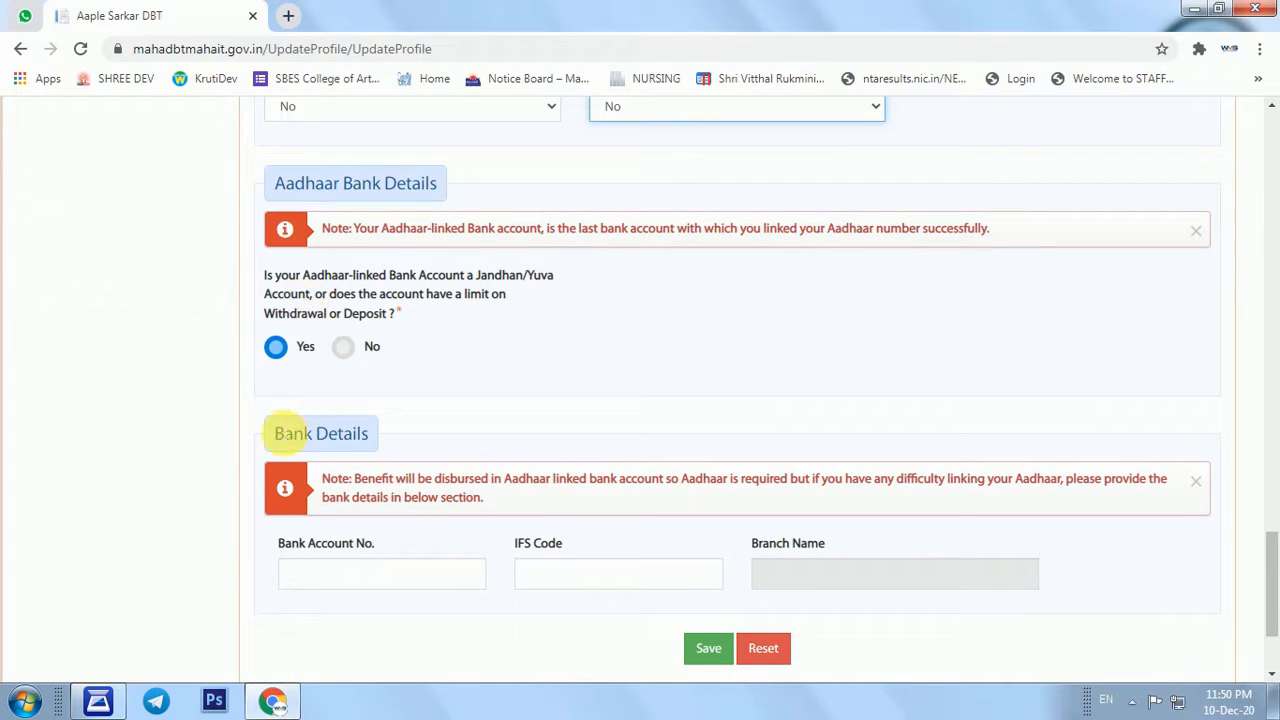
drag(274, 433, 370, 433)
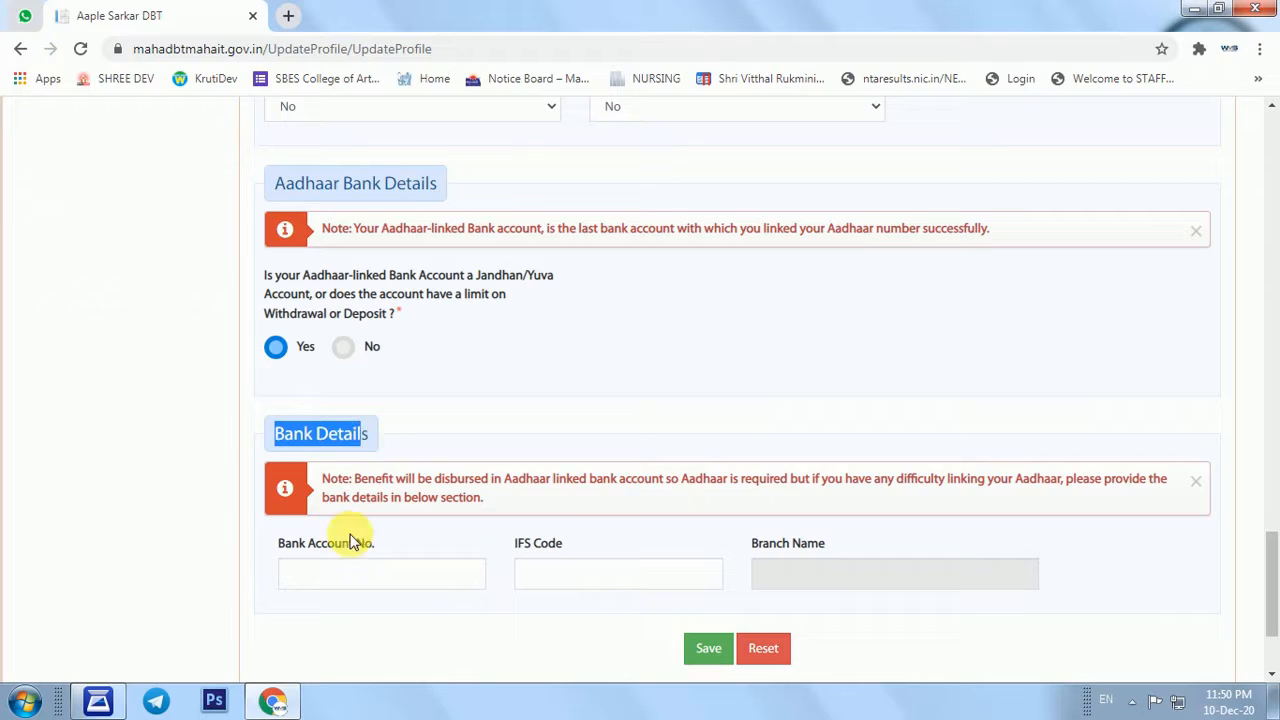
click(706, 650)
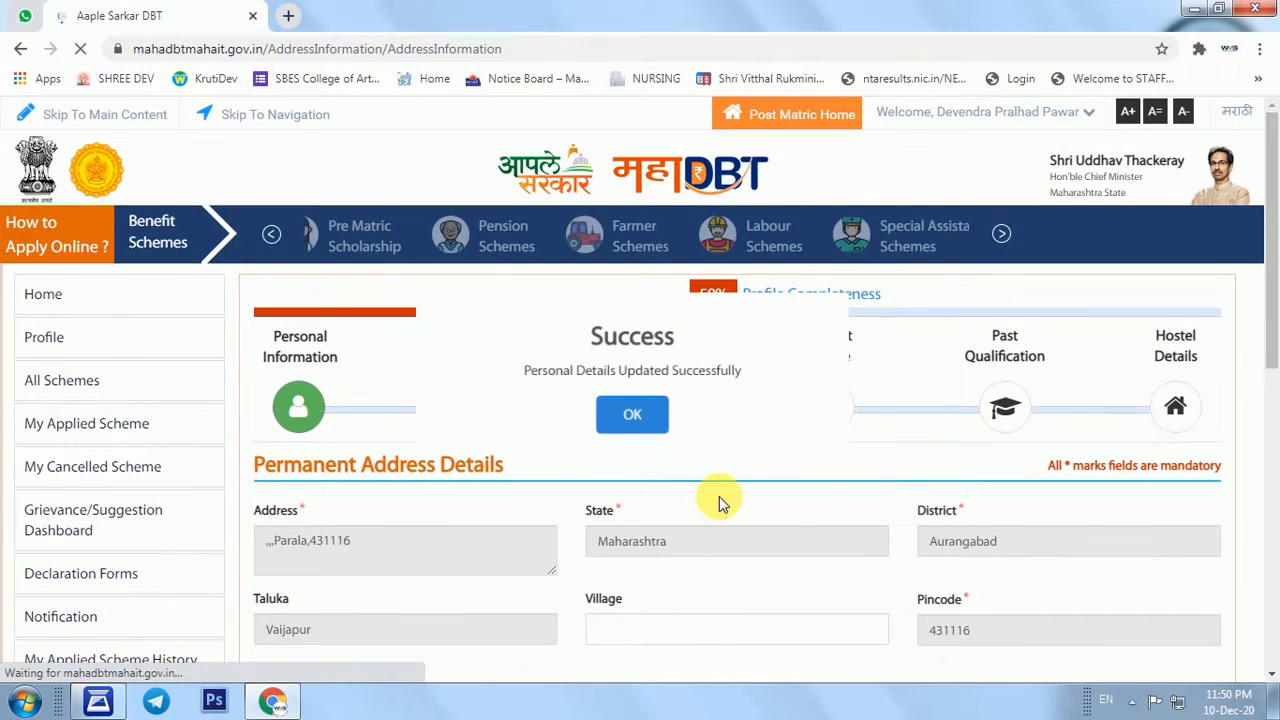
click(632, 418)
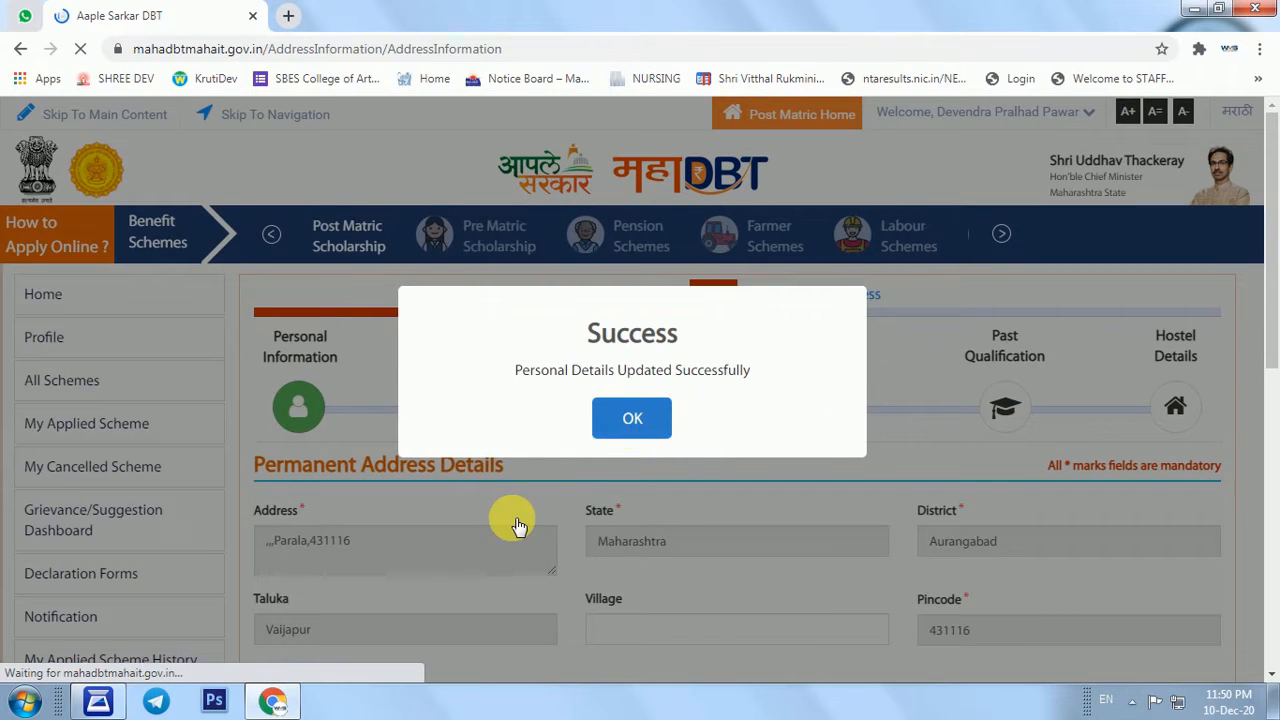
- Mark the correspondence address as the same as the permanent one, then save the address information and dismiss the message
scroll(451, 514, down, 1)
click(264, 647)
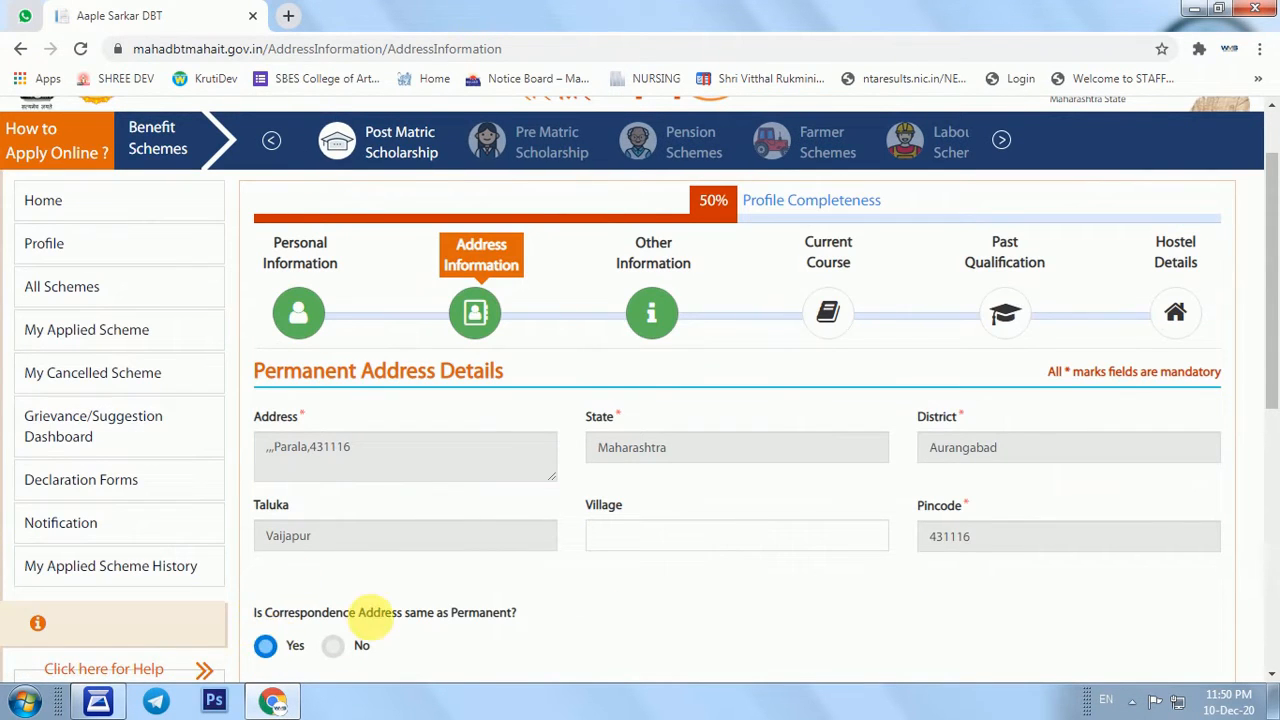
scroll(366, 612, down, 2)
scroll(348, 535, down, 1)
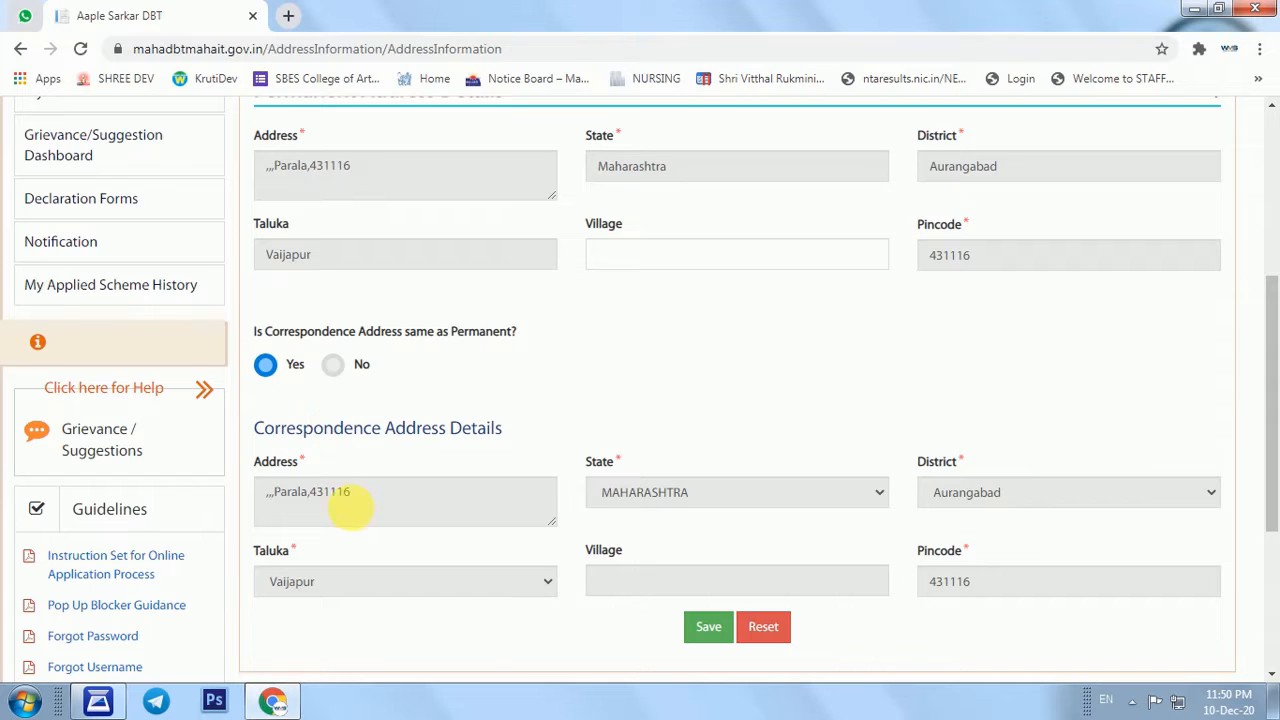
click(716, 636)
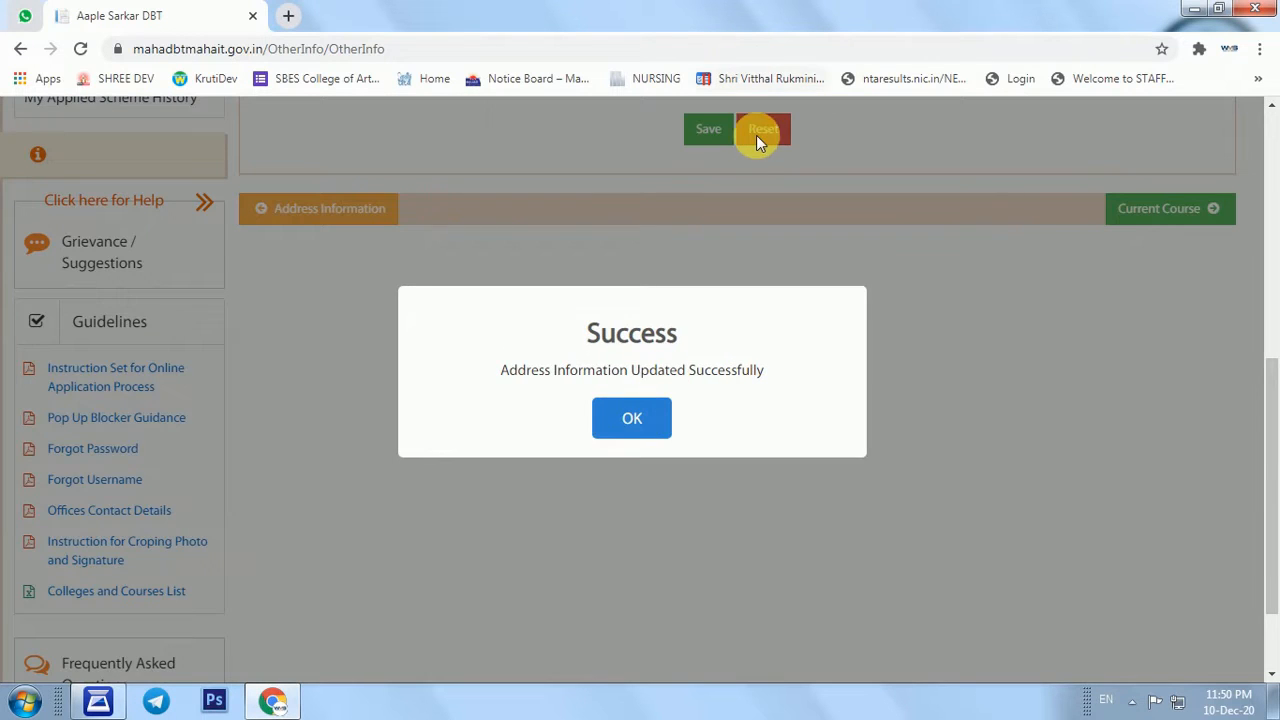
click(760, 137)
click(765, 138)
- Fill in the father's details: alive Yes, his name, occupation Agriculture and salaried No
scroll(760, 288, up, 1)
scroll(759, 285, up, 5)
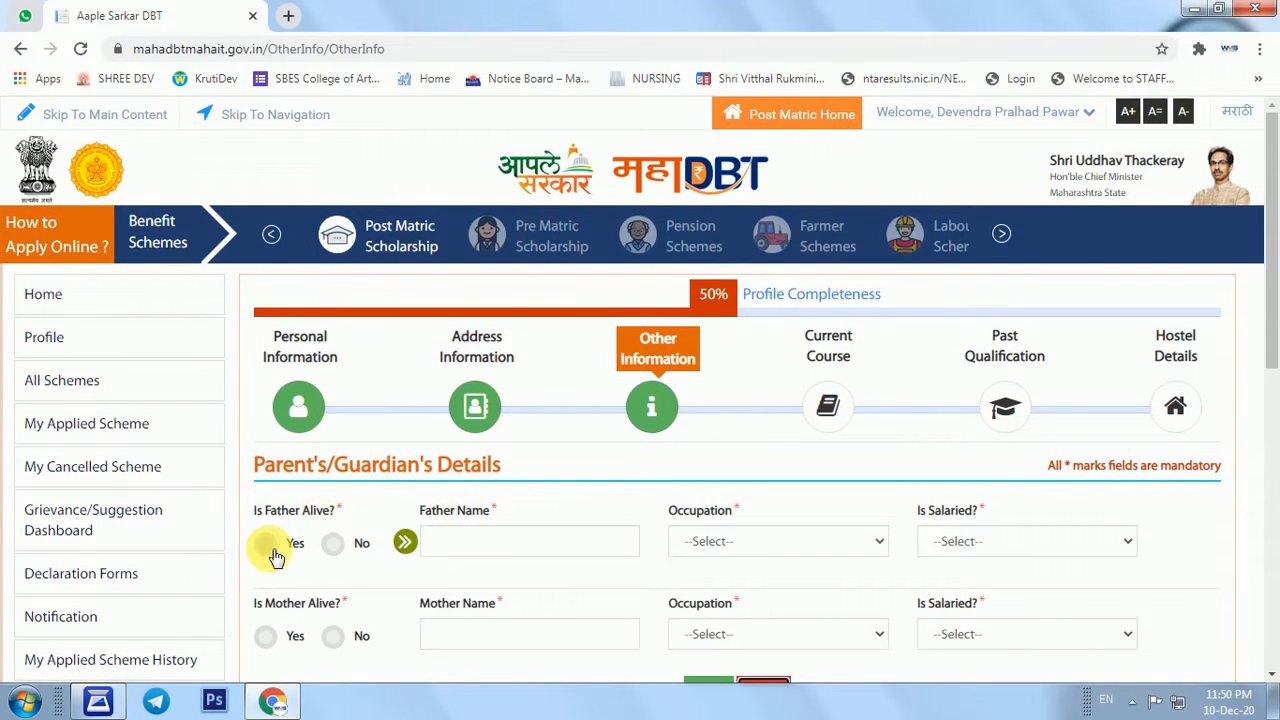
click(268, 546)
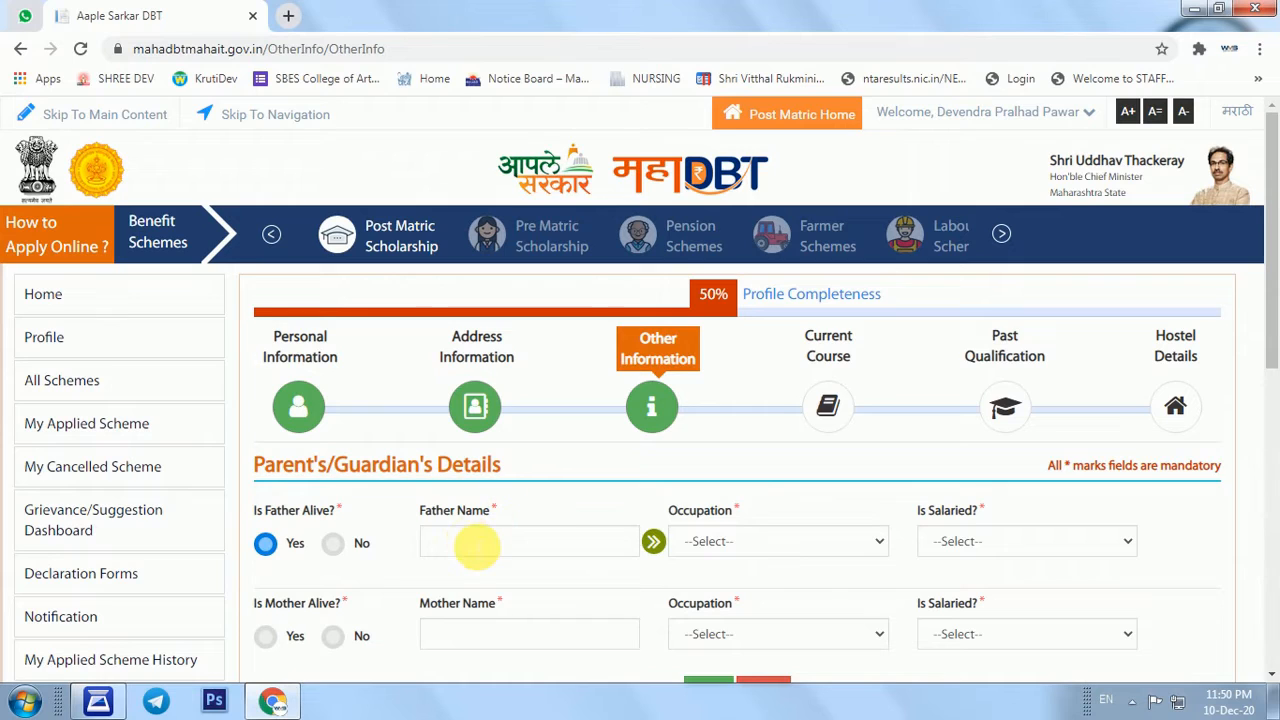
click(474, 546)
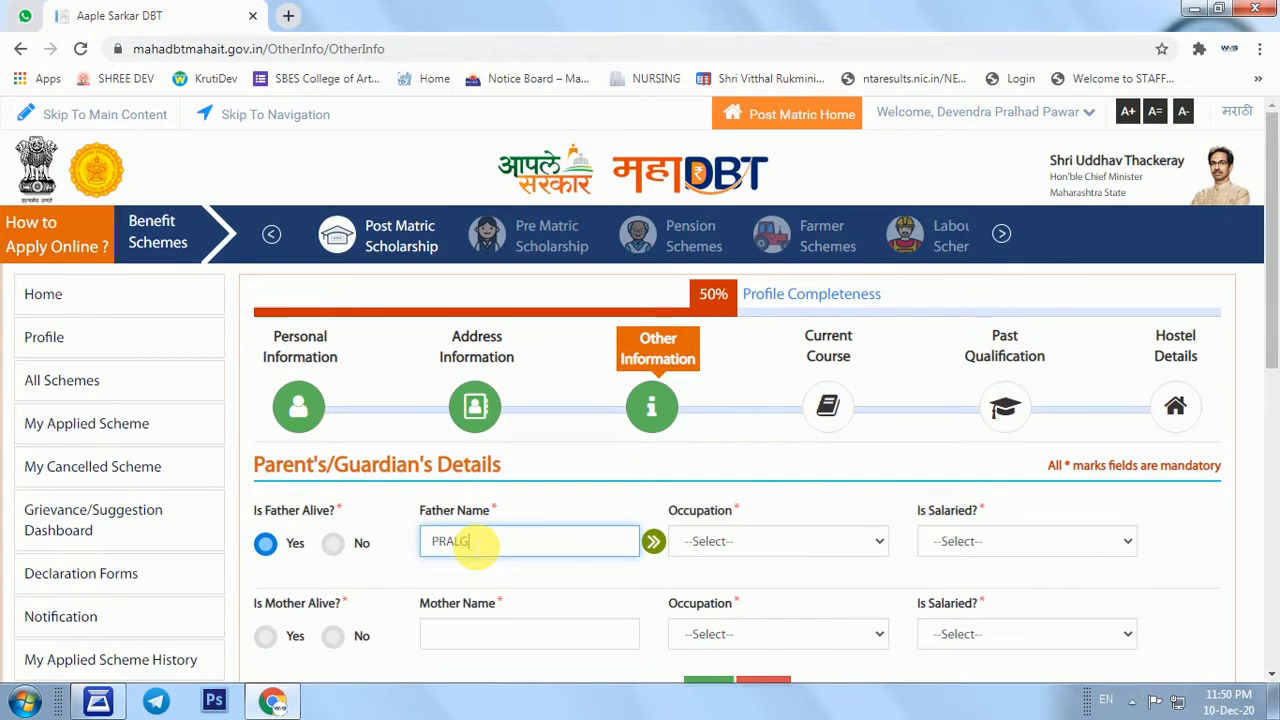
key(Tab)
key(space)
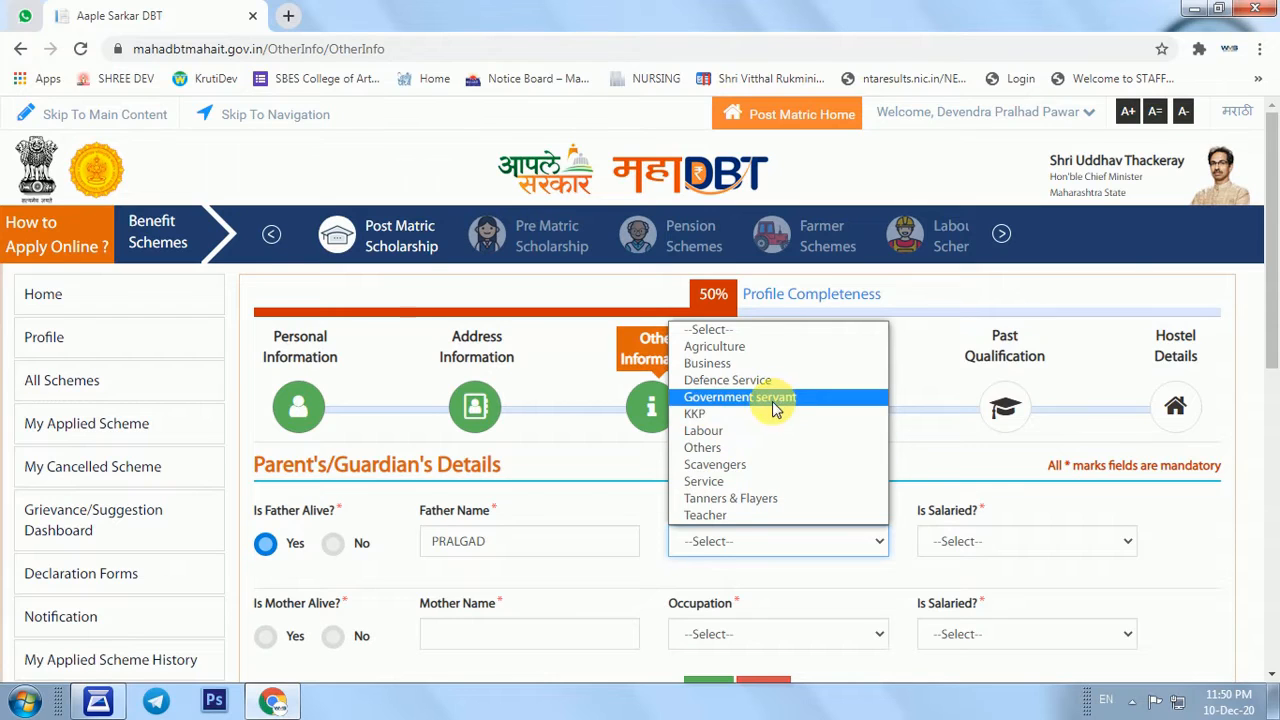
click(719, 352)
click(966, 537)
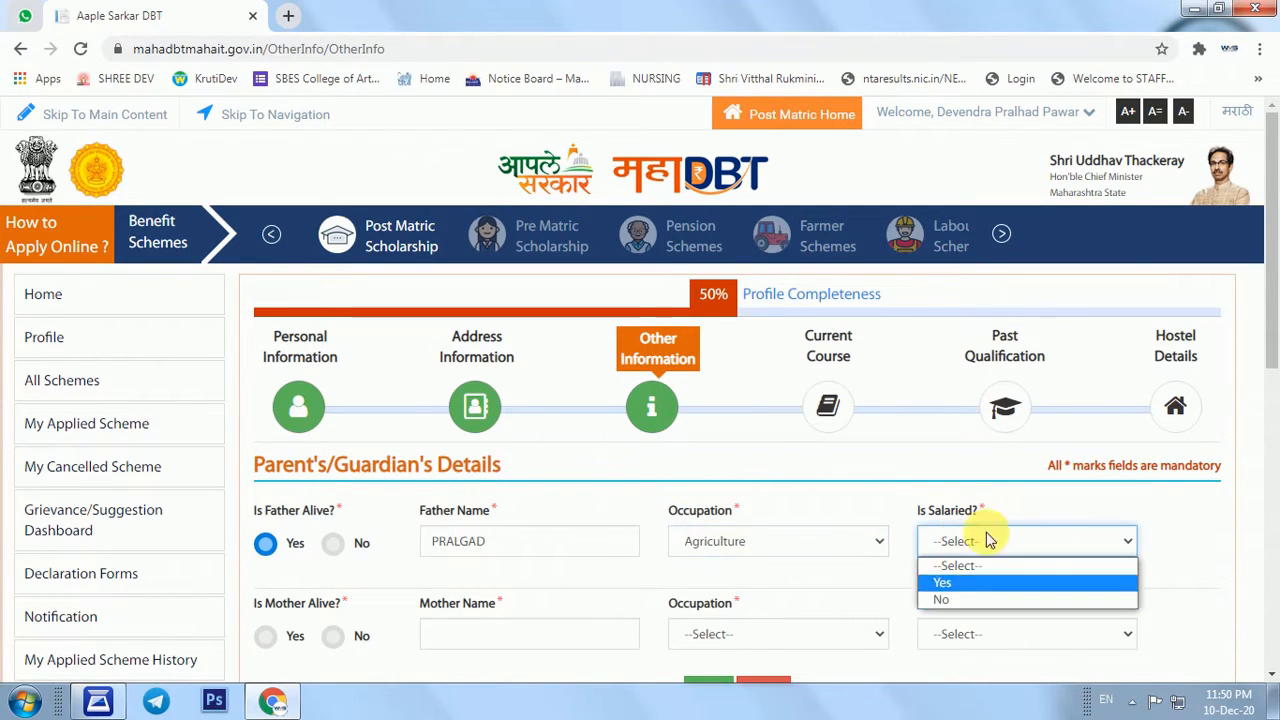
click(963, 601)
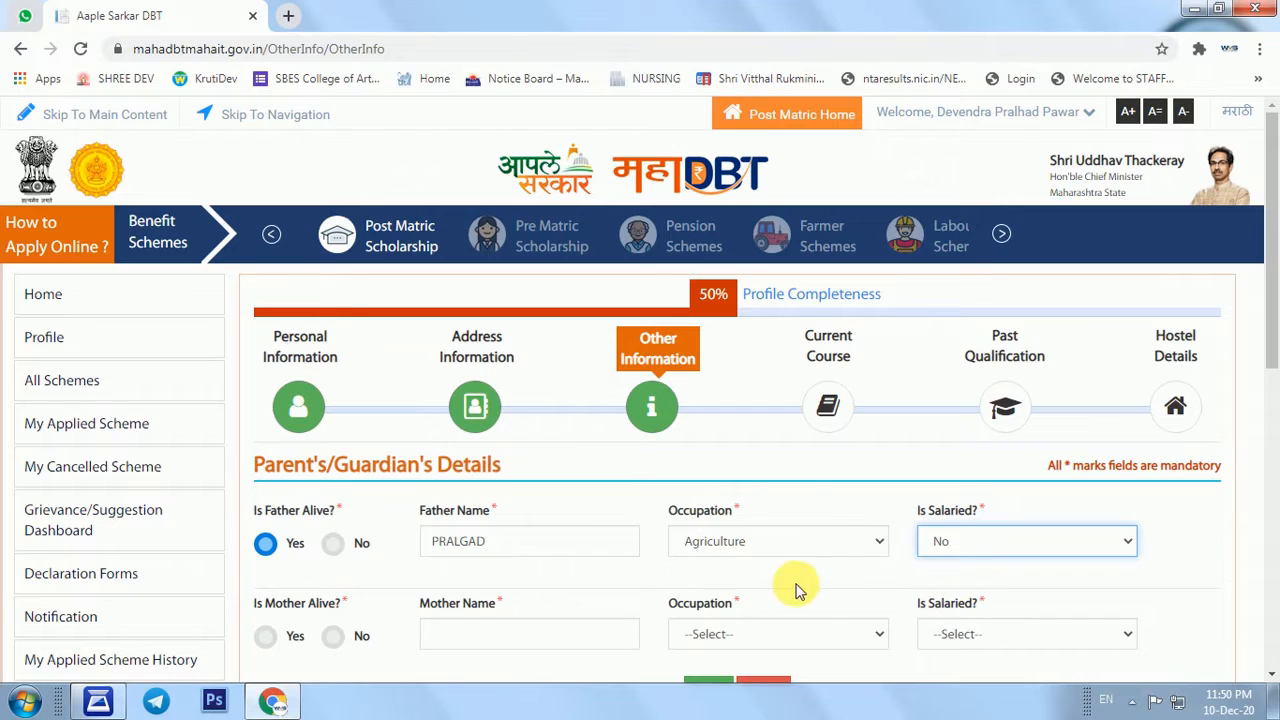
- Fill in the mother's details: alive Yes, her name, occupation Housewife and salaried No
scroll(271, 560, down, 2)
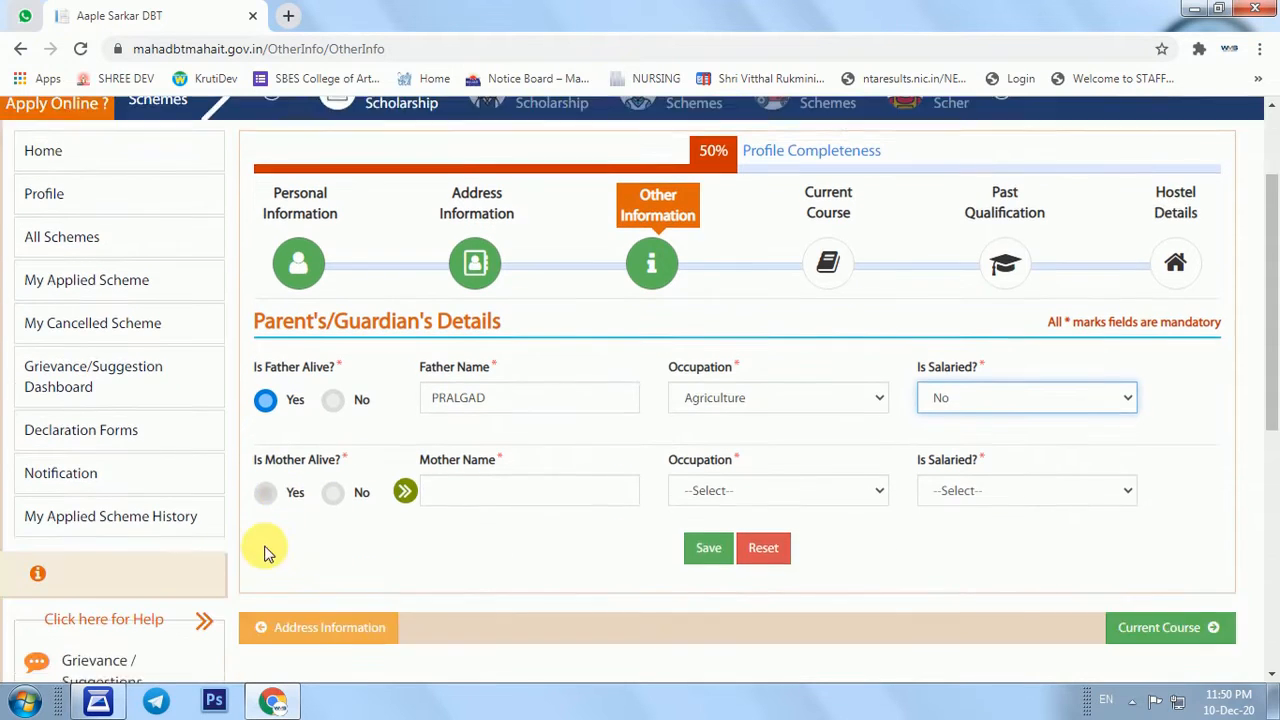
click(265, 448)
click(456, 446)
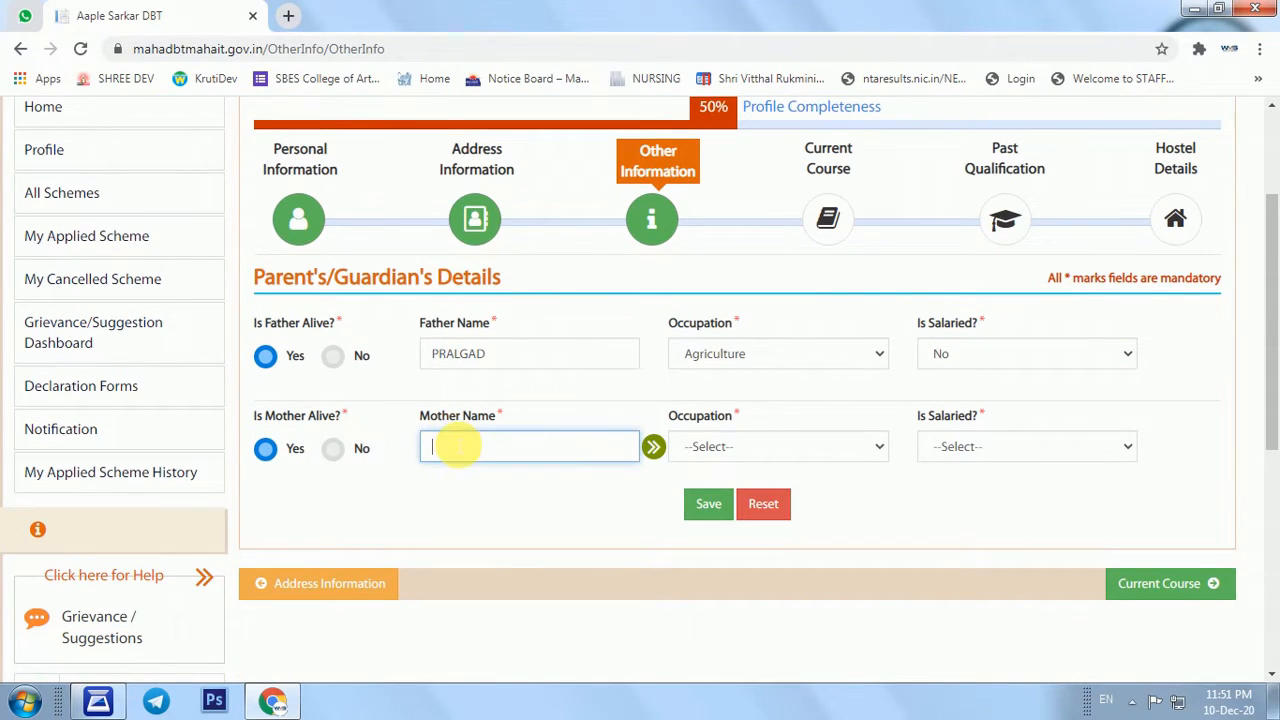
text(VANDANA)
key(Tab)
click(837, 450)
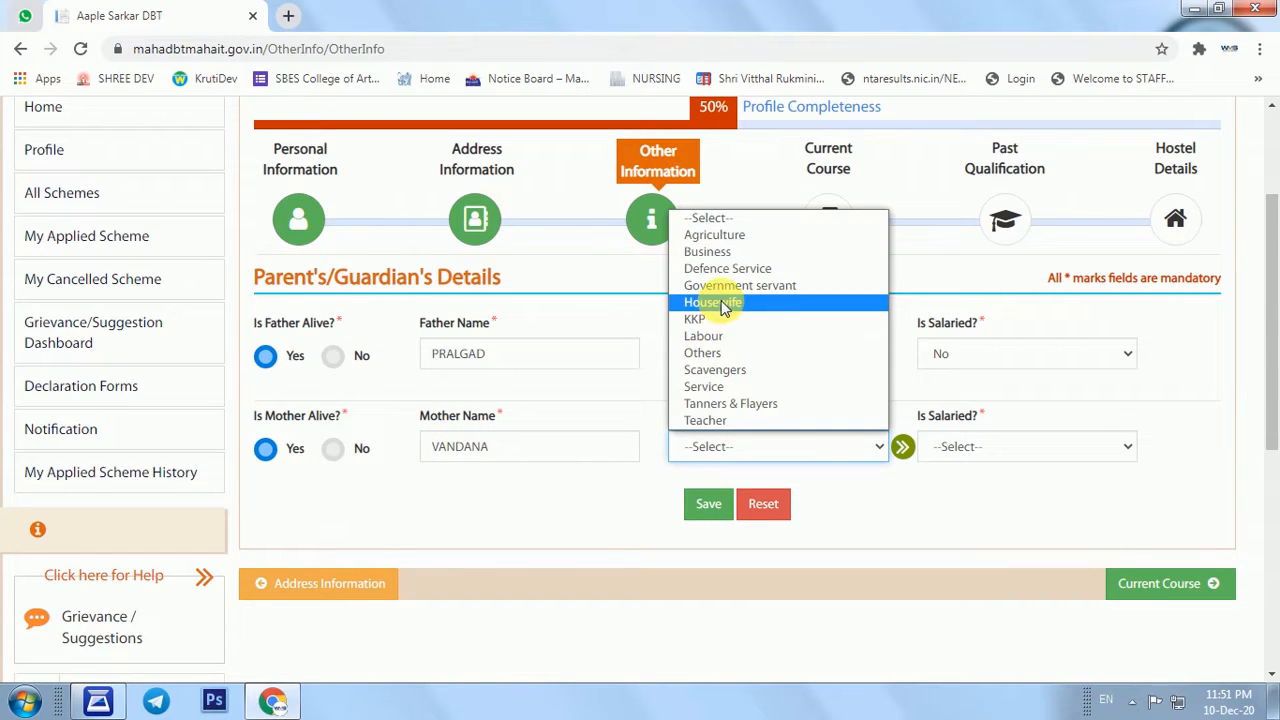
click(722, 305)
click(966, 447)
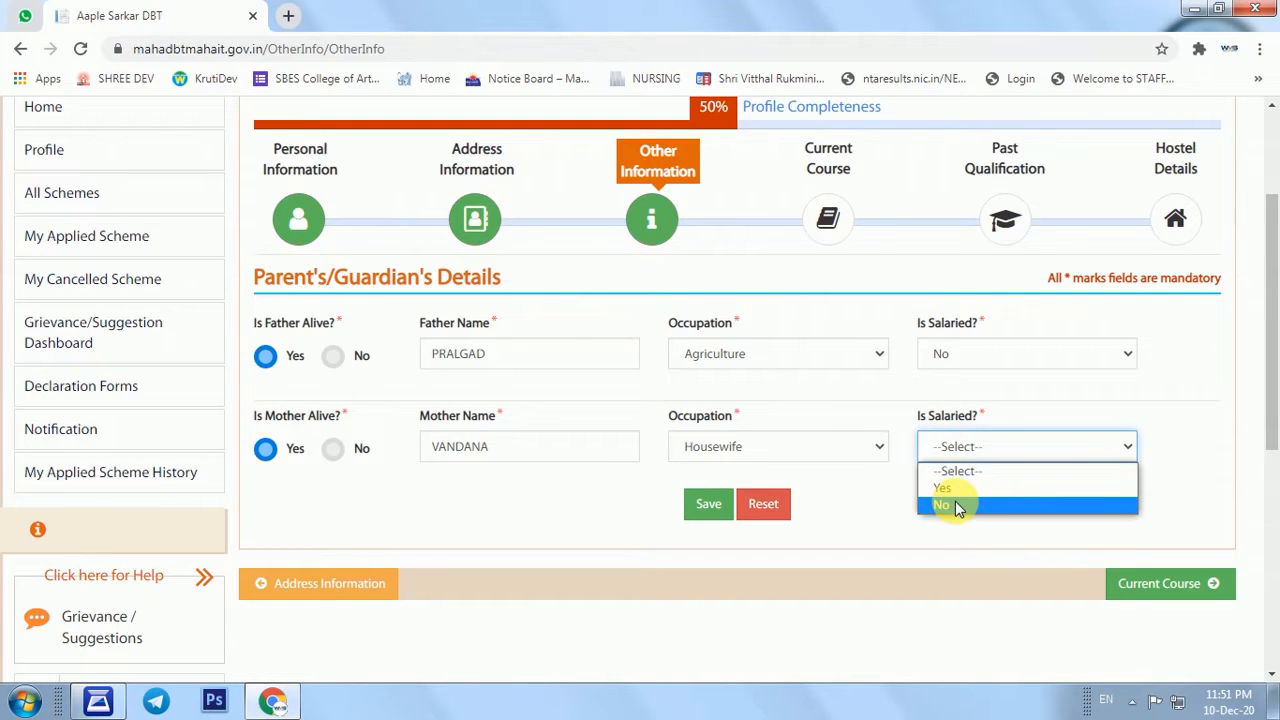
click(955, 505)
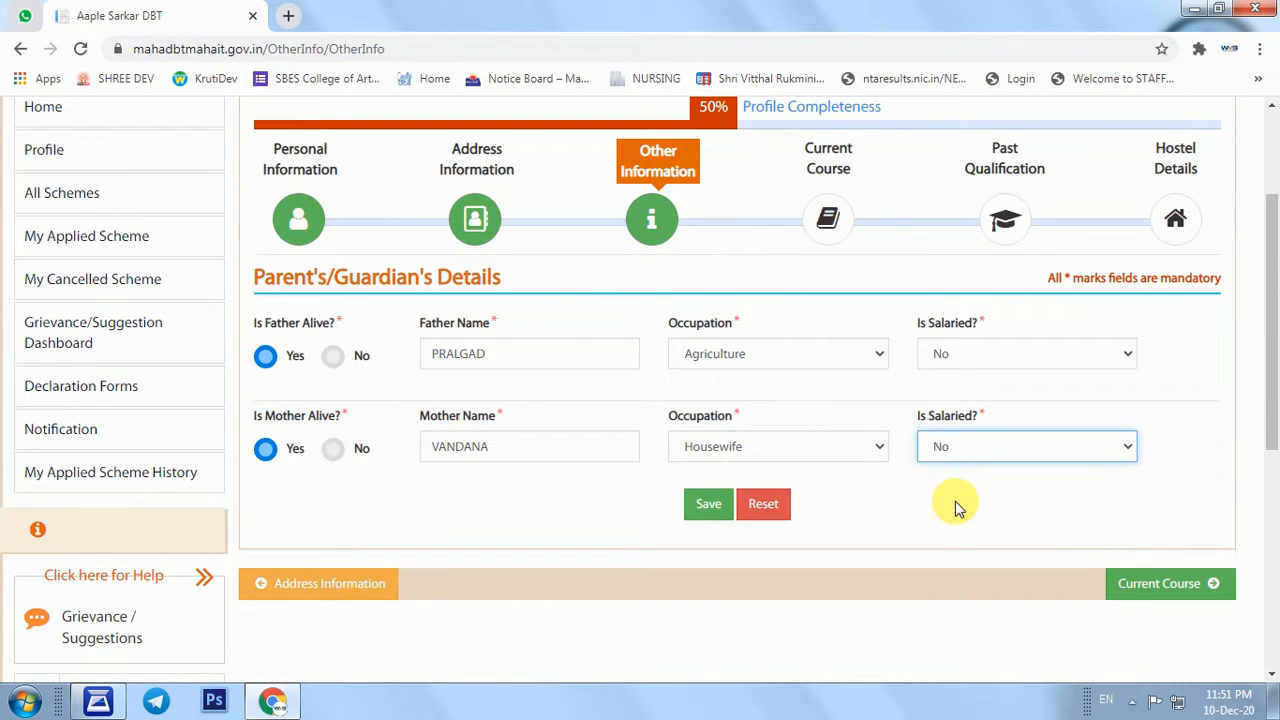
- Save the parents' details in the Other Information section and acknowledge the update
click(706, 506)
click(706, 505)
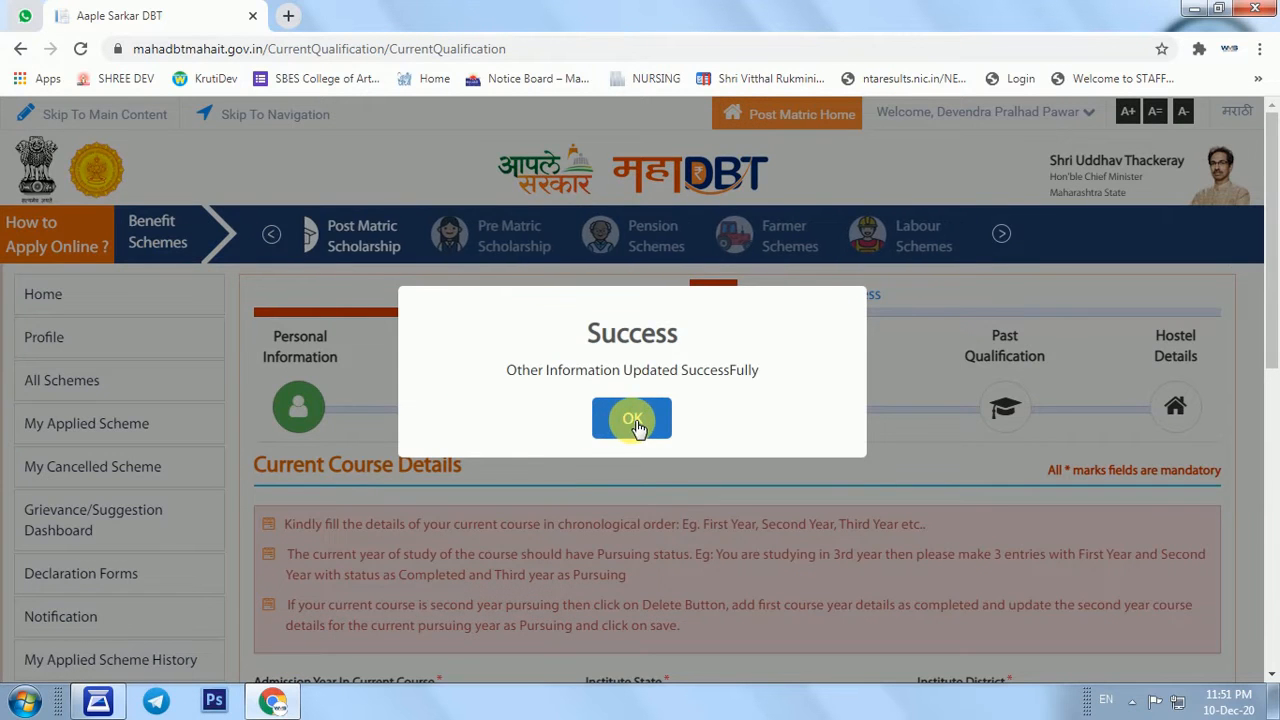
click(631, 420)
- Set the admission year in the current course to 2020 in the Current Course Details
scroll(588, 478, down, 1)
scroll(588, 478, down, 2)
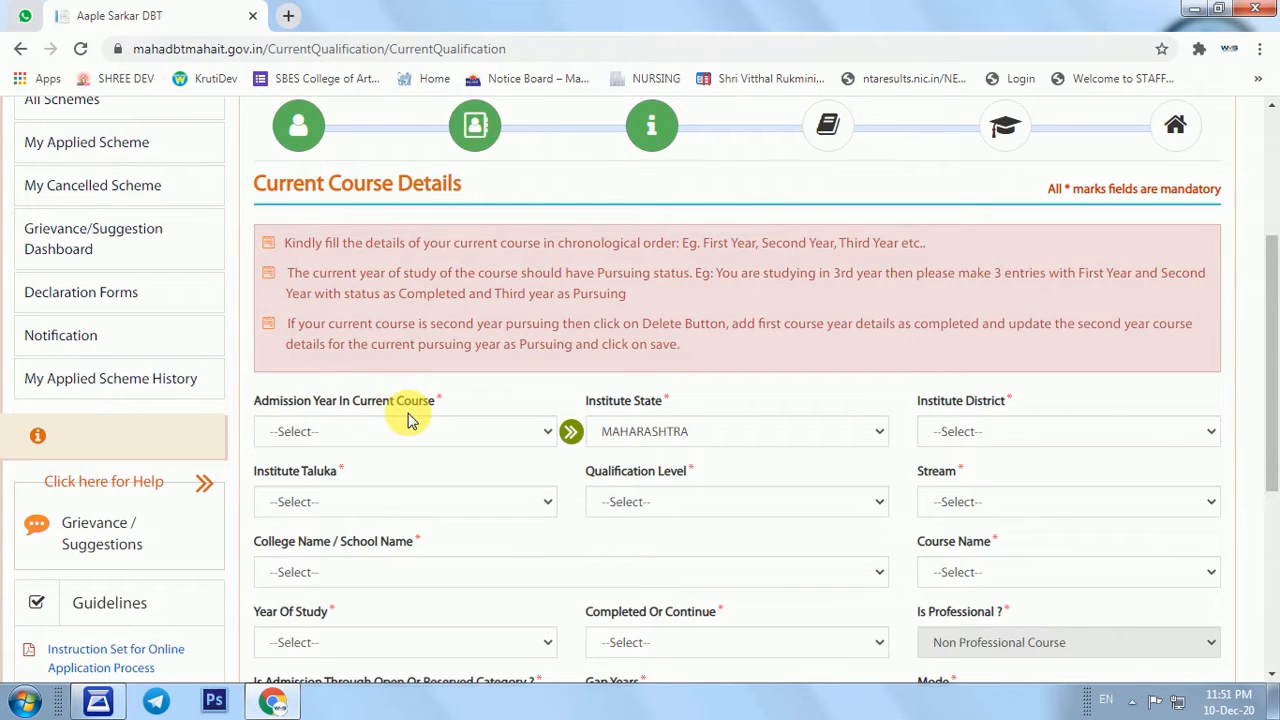
click(318, 433)
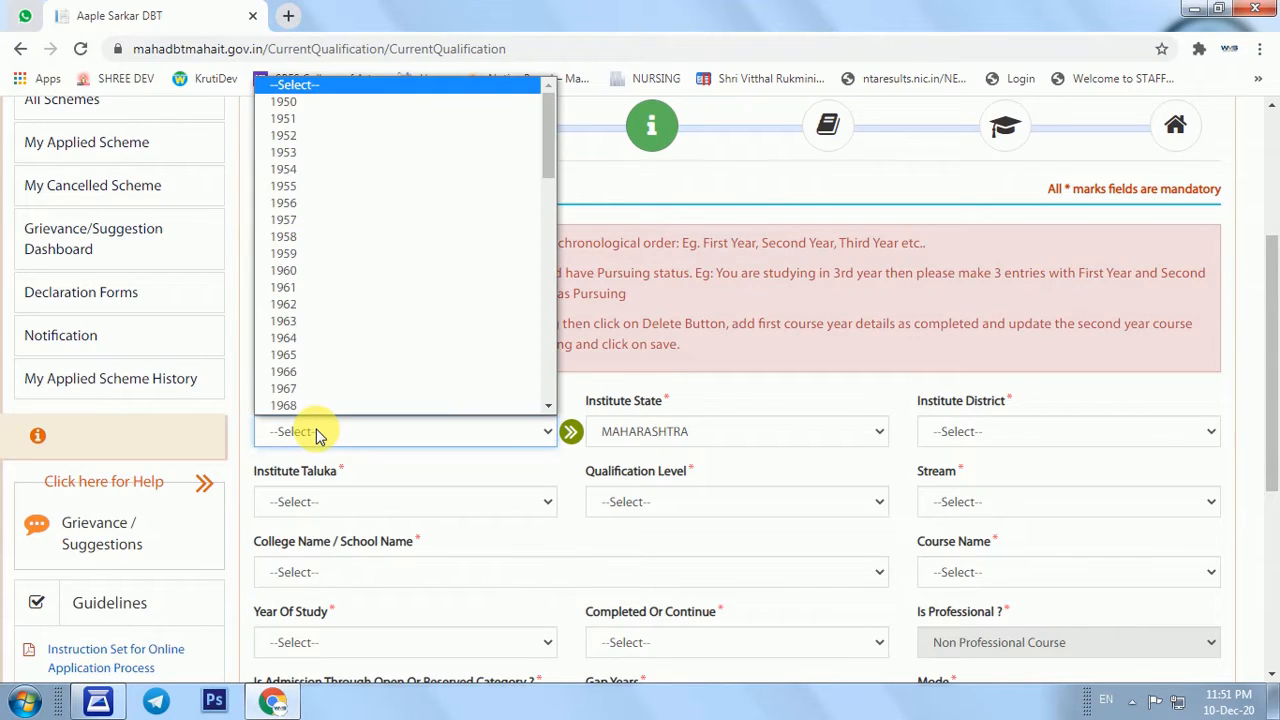
text(2020)
key(Return)
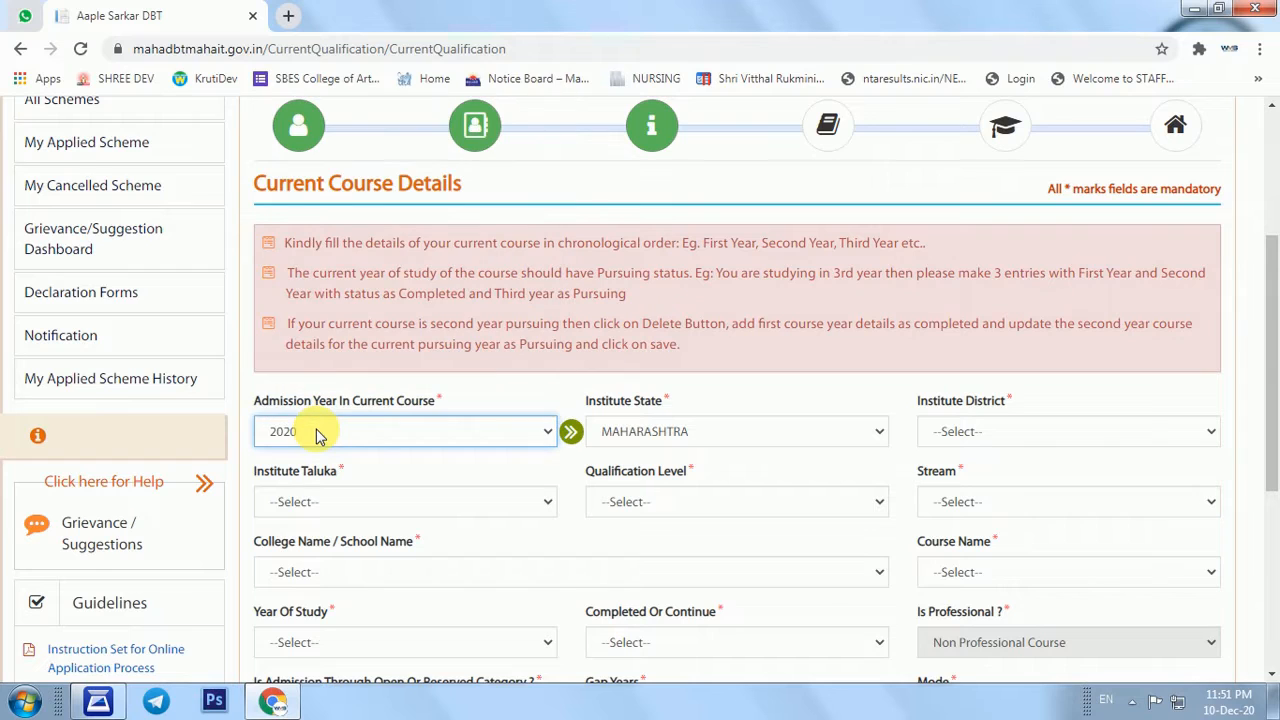
- Set the institute district and institute taluka of the current course both to Aurangabad
drag(586, 401, 683, 404)
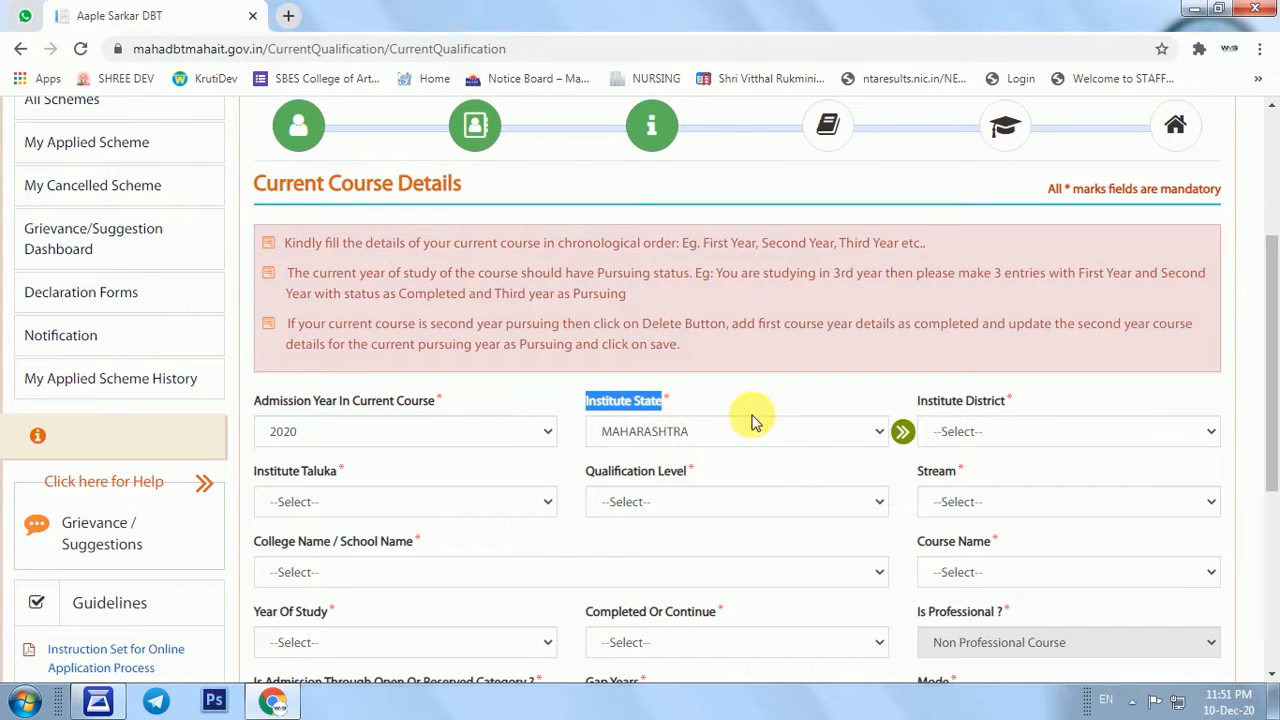
click(993, 433)
text(au)
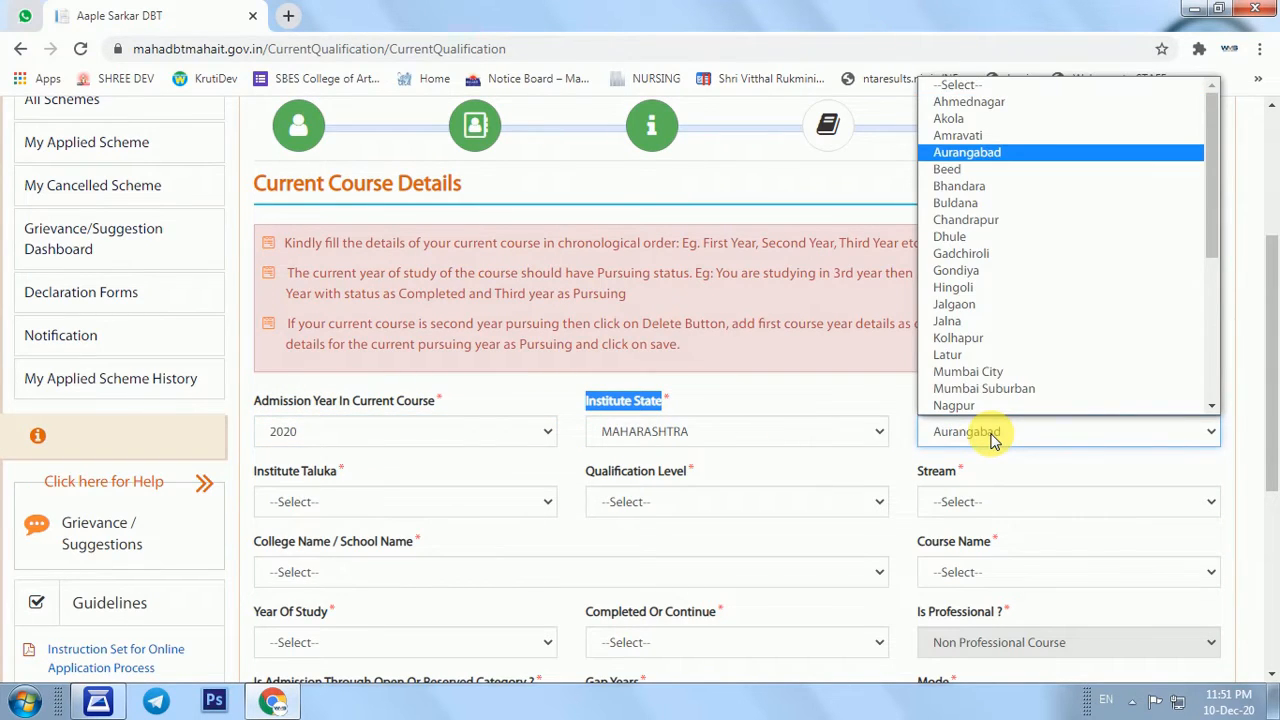
key(Return)
click(313, 502)
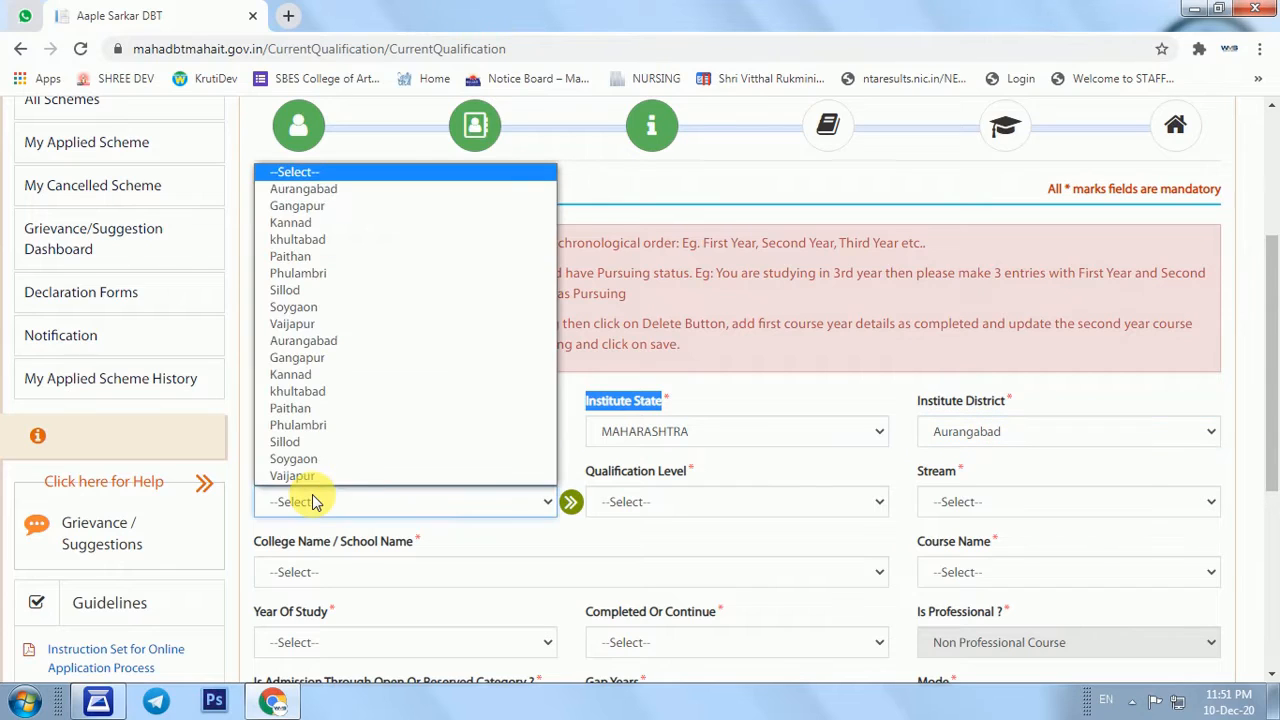
text(angabad)
key(Return)
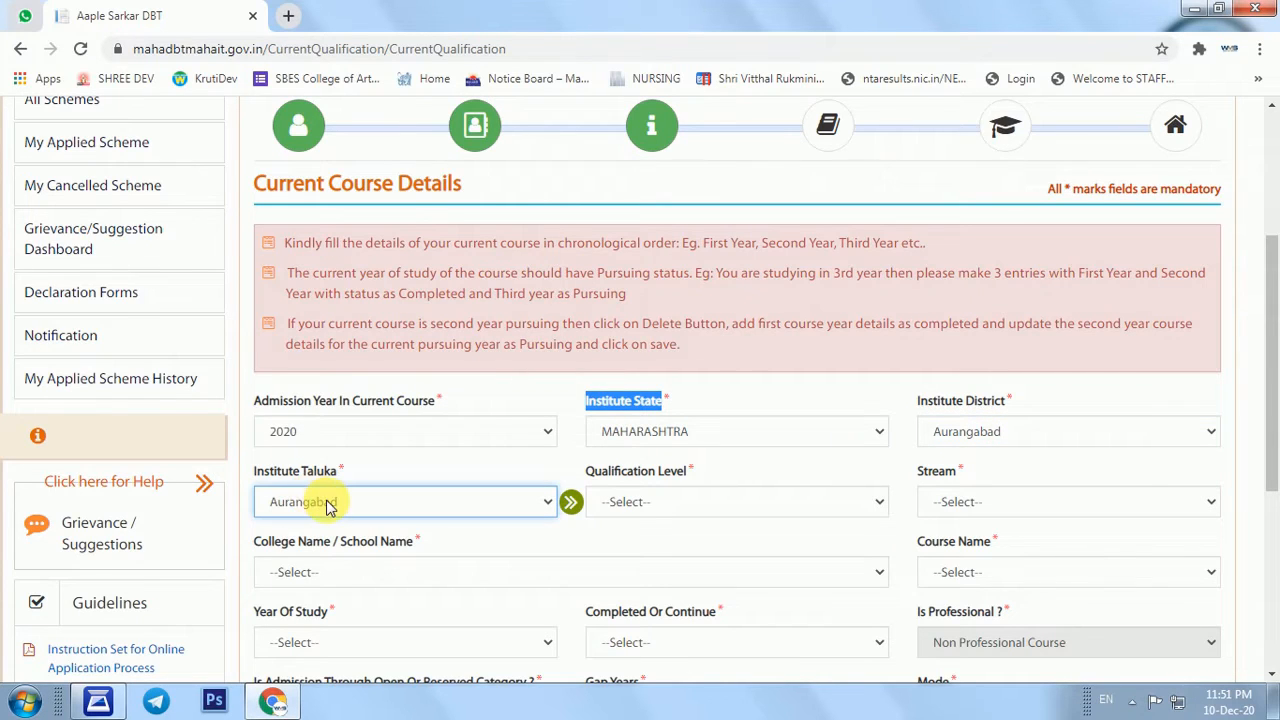
- Set the current course's qualification level to Under Graduate Course and its stream to Health Science
drag(594, 477, 692, 477)
click(668, 503)
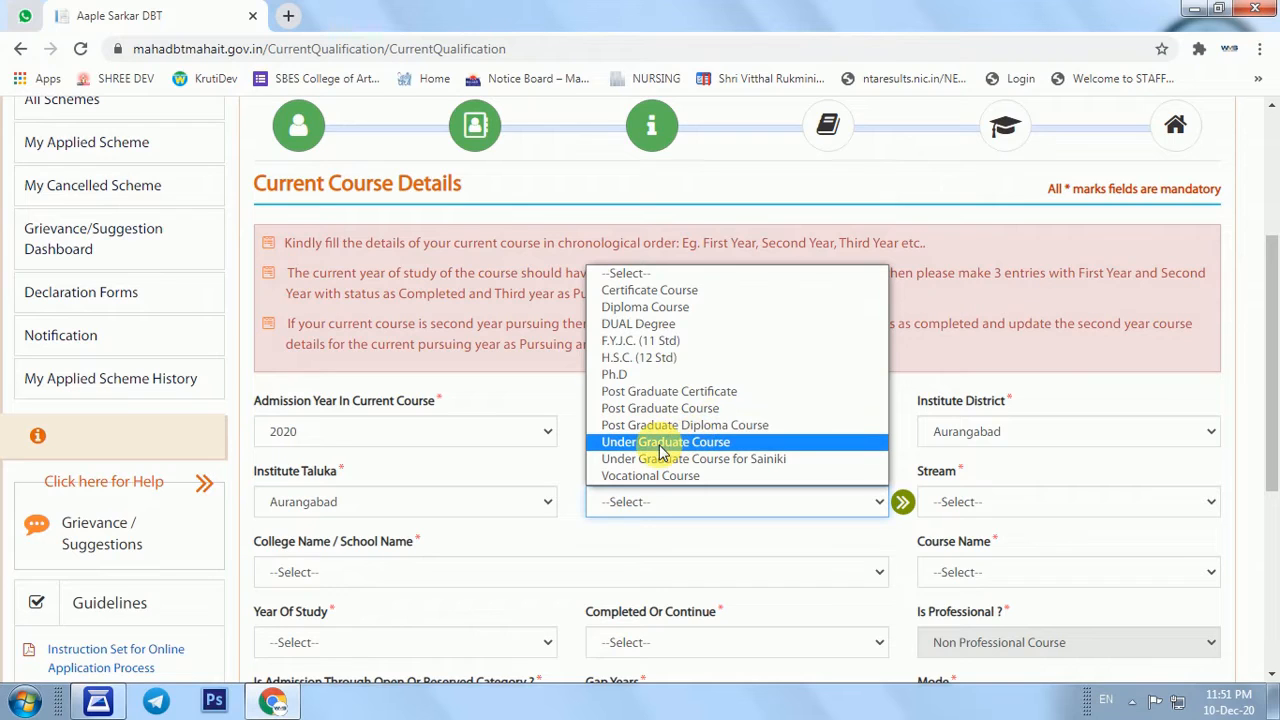
click(745, 450)
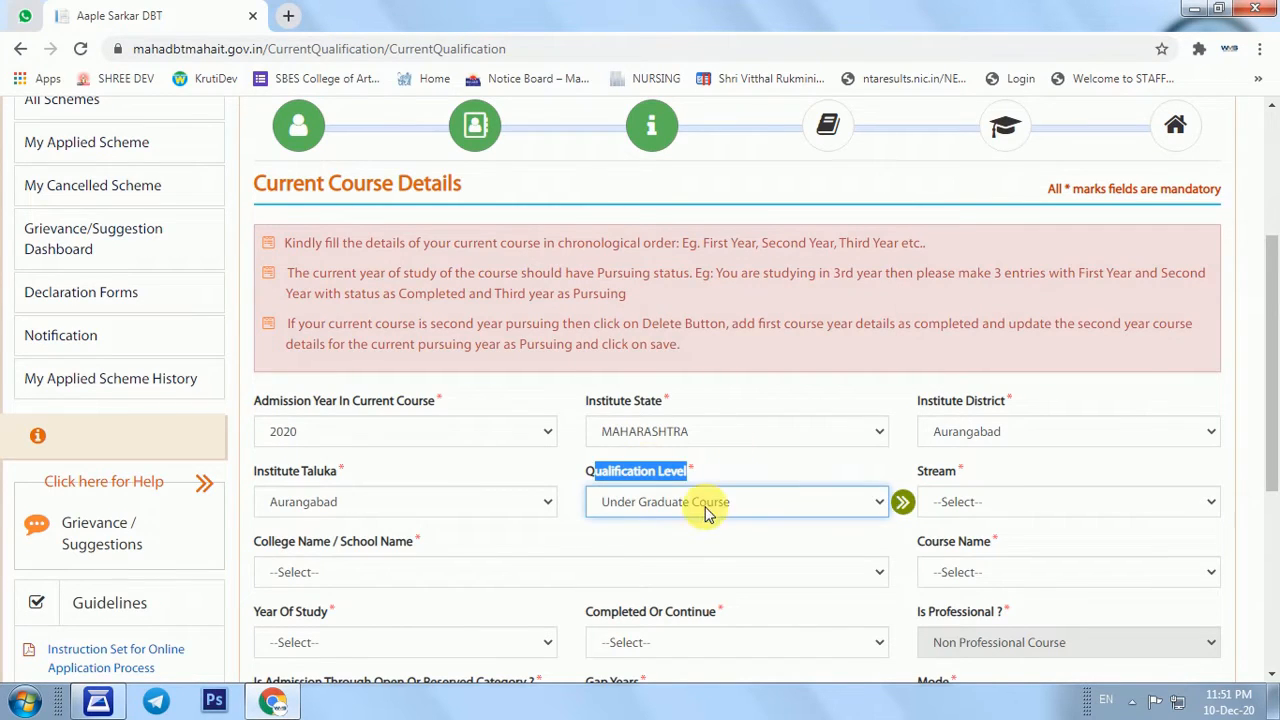
double_click(940, 474)
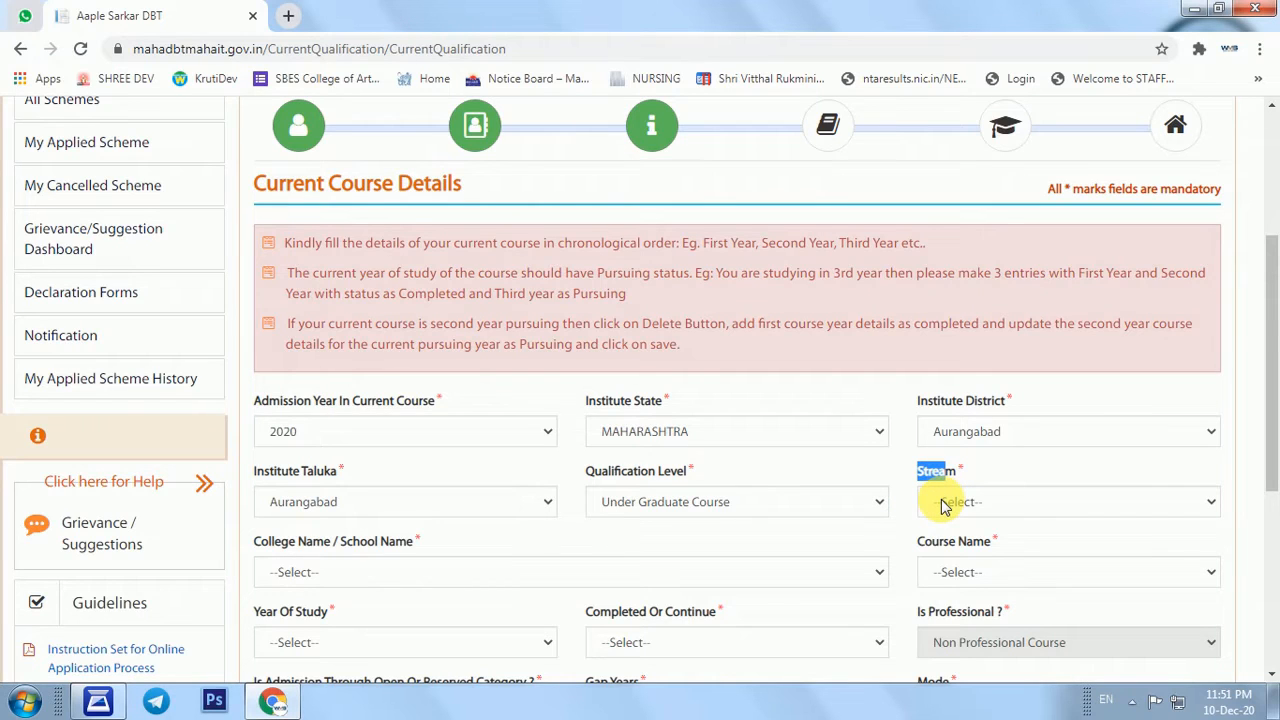
click(947, 505)
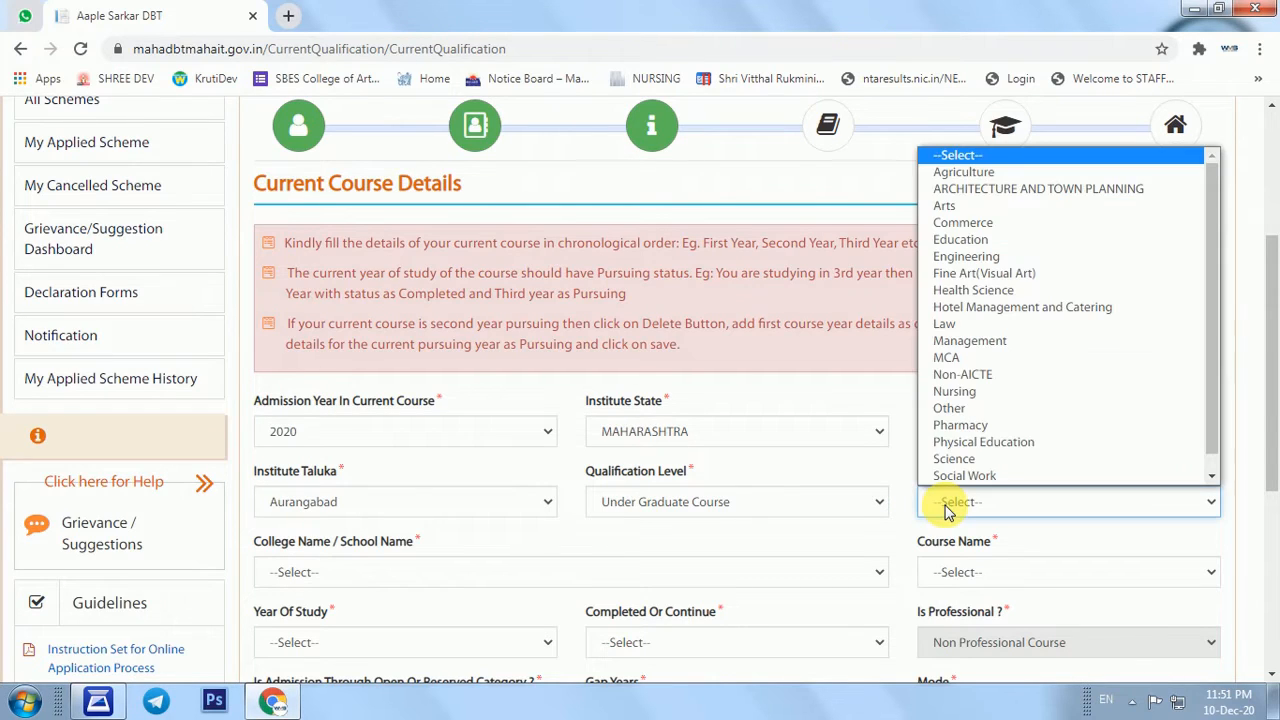
click(975, 290)
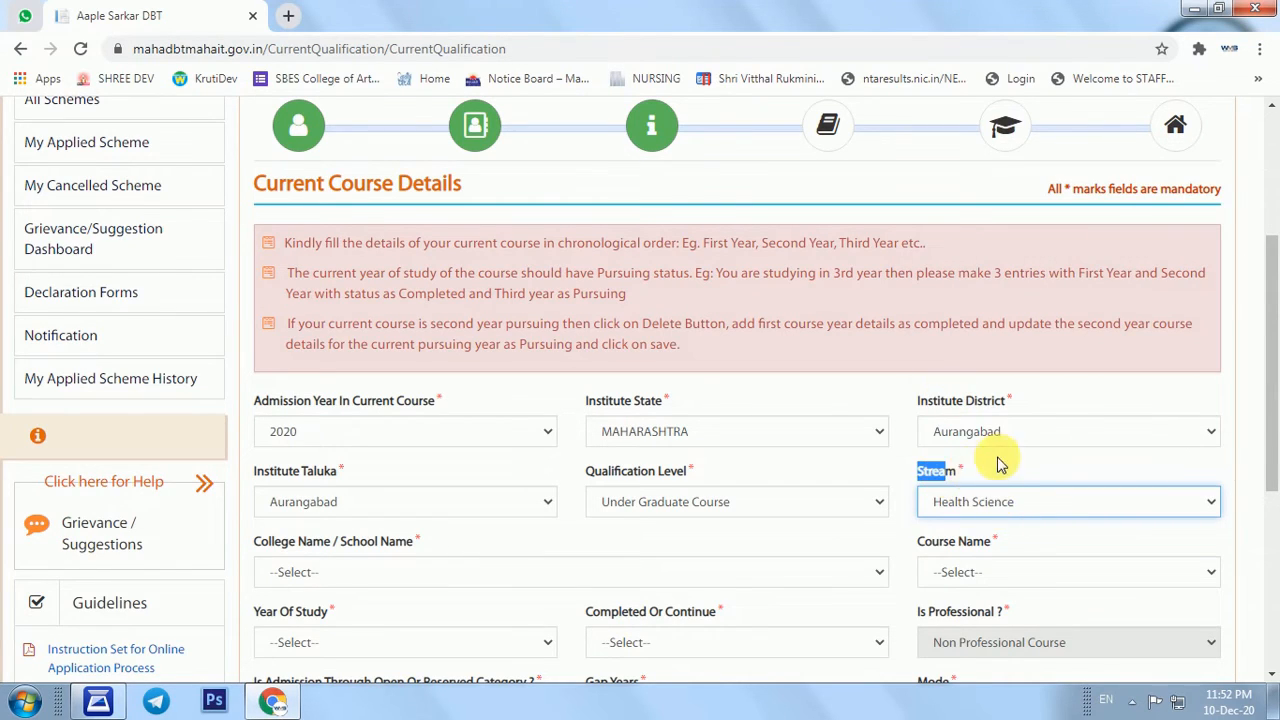
- Choose the college GOVT. MEDICAL COLLEGE BPMT, AURANGABAD(385) and the course Bsc in Paramedical Technology (BPMT) (Aided)
scroll(620, 460, down, 1)
click(354, 479)
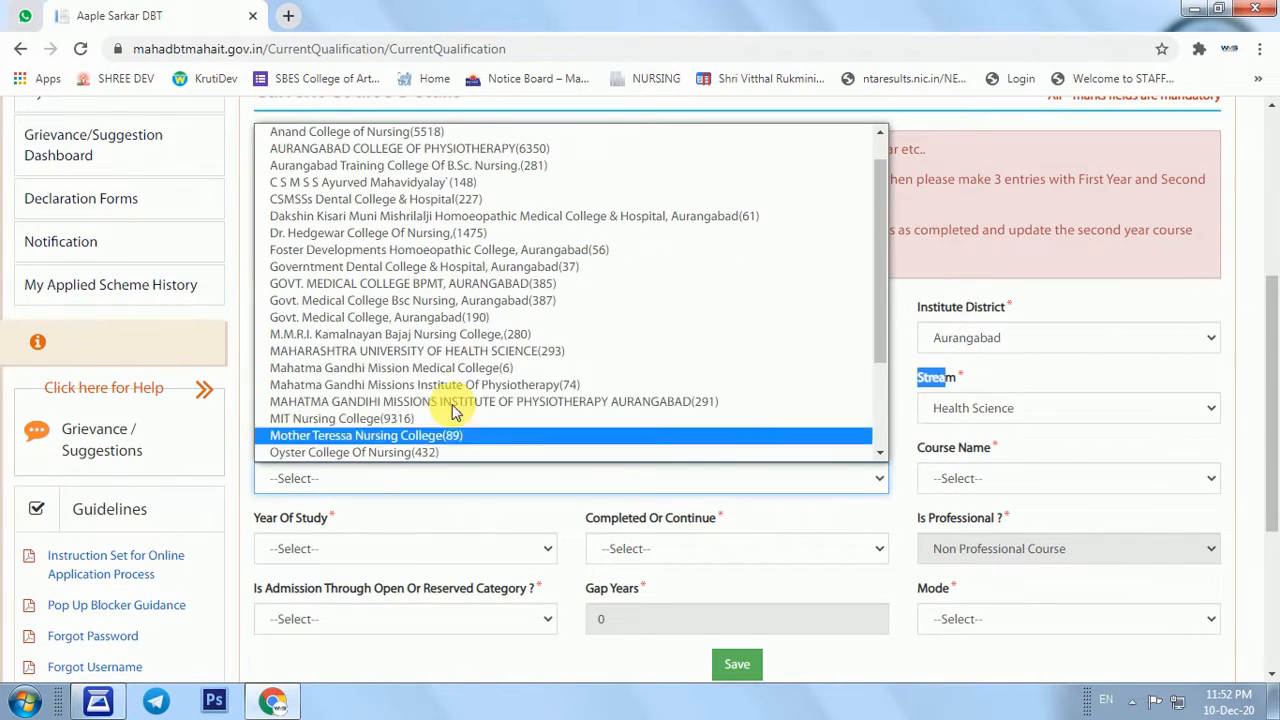
click(425, 285)
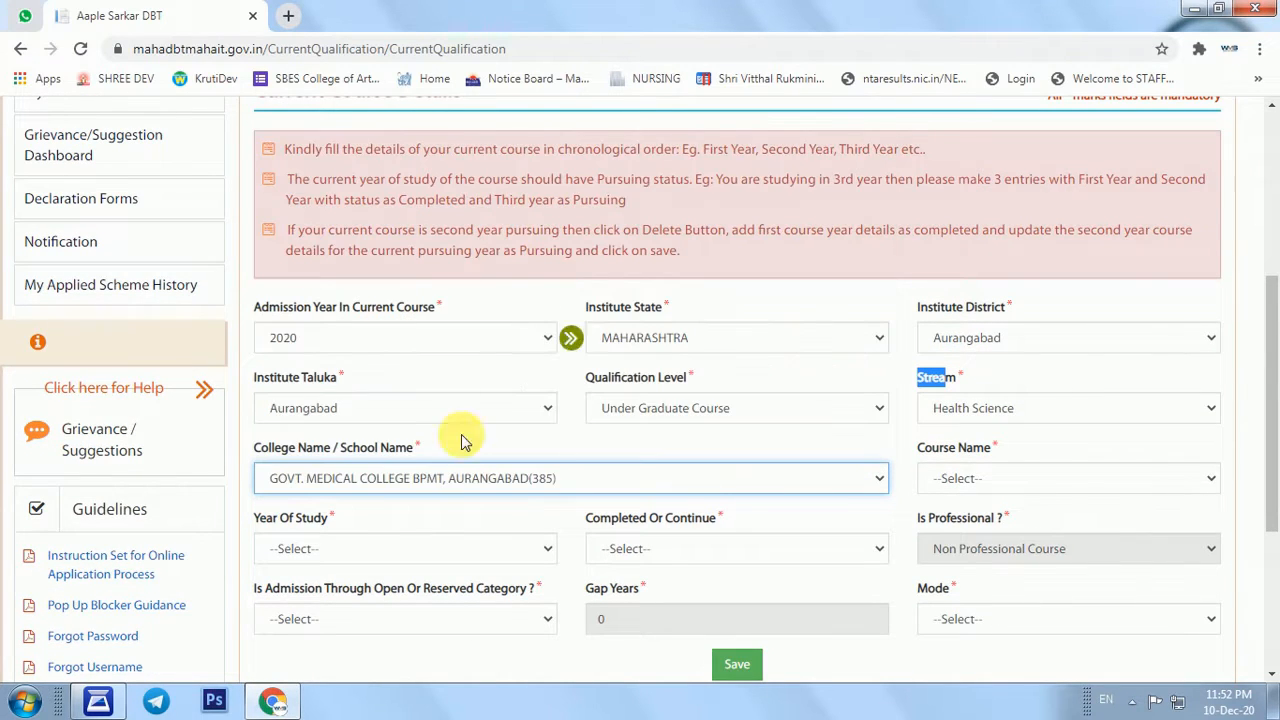
click(997, 478)
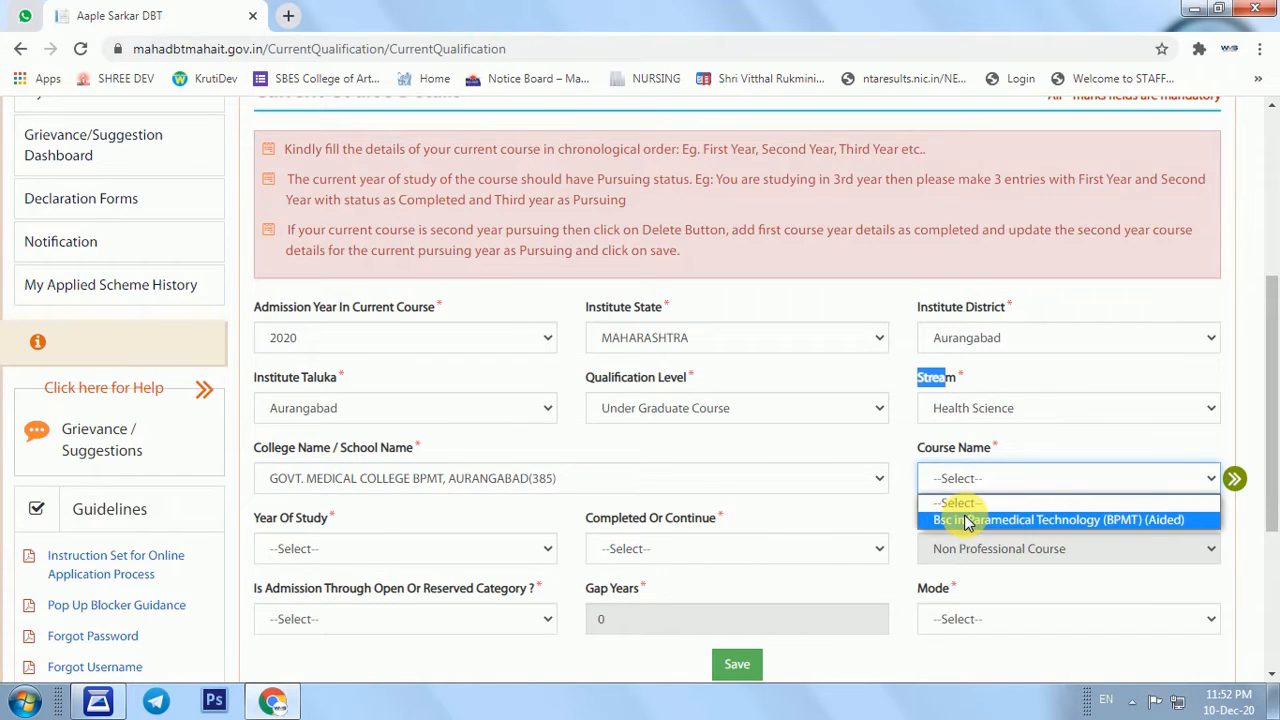
click(967, 520)
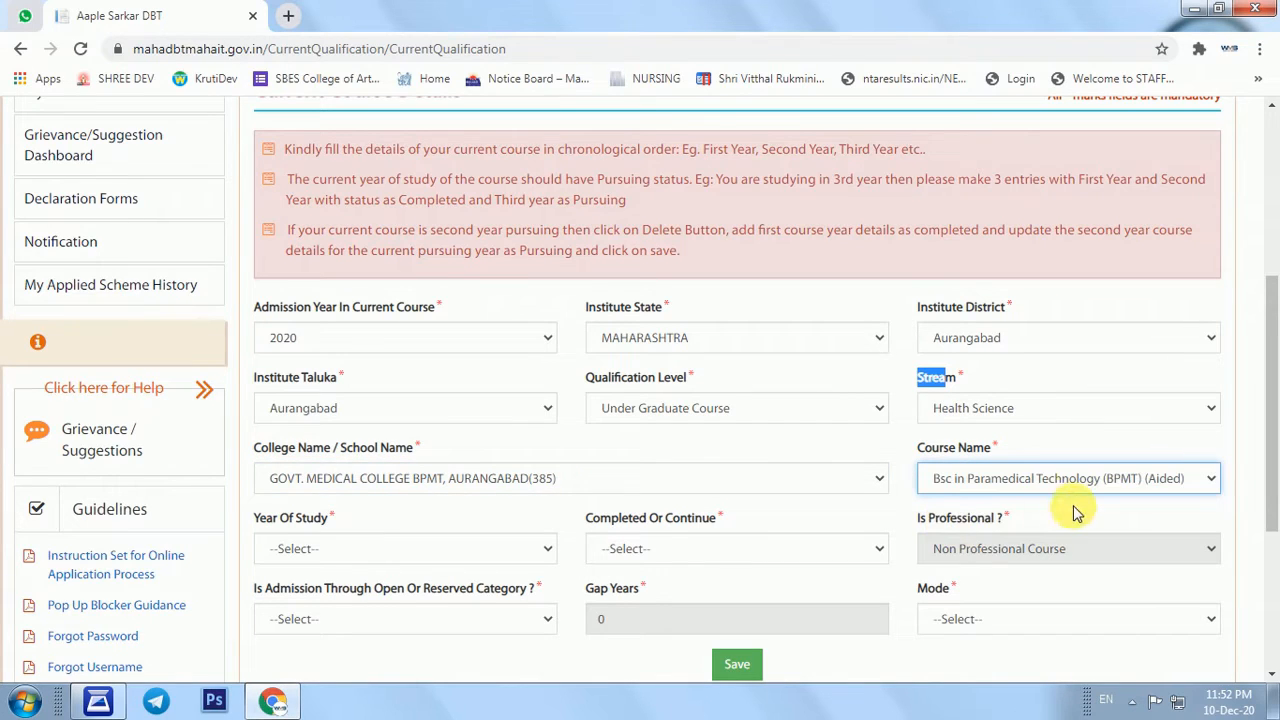
- Set the year of study to First Year and its completion status to First Year Pursuing
click(311, 548)
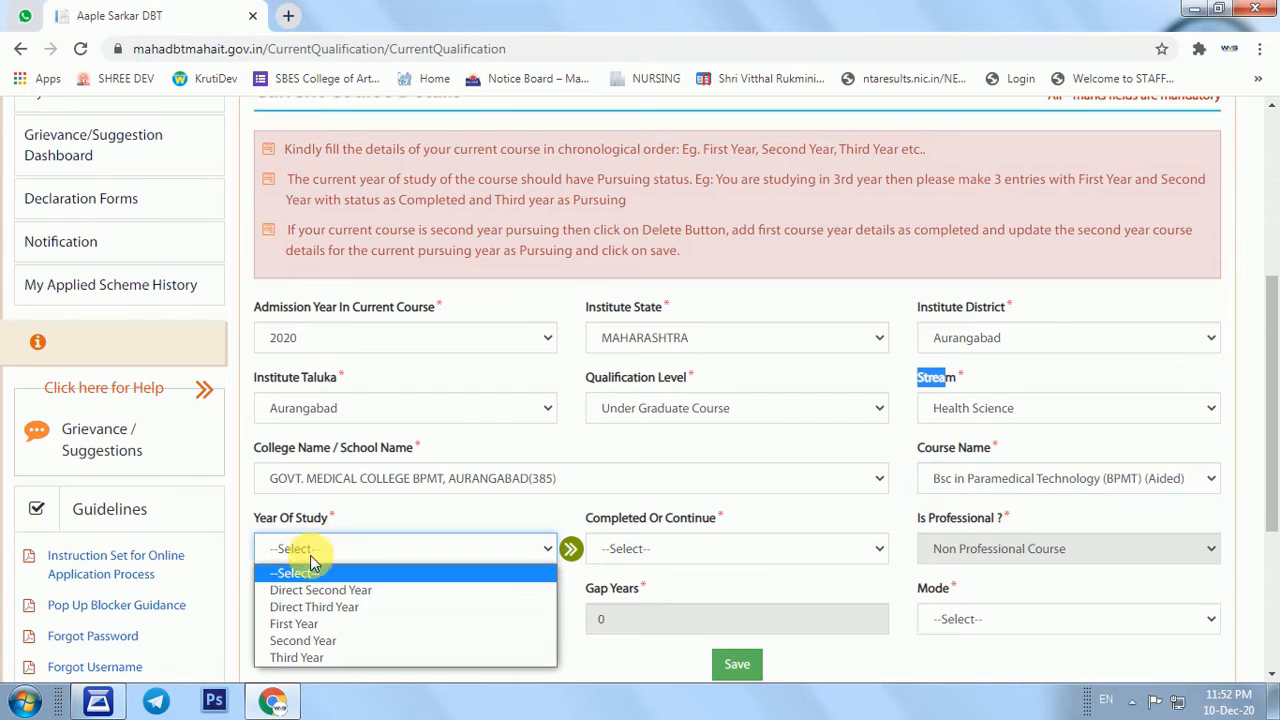
click(294, 624)
scroll(600, 545, down, 1)
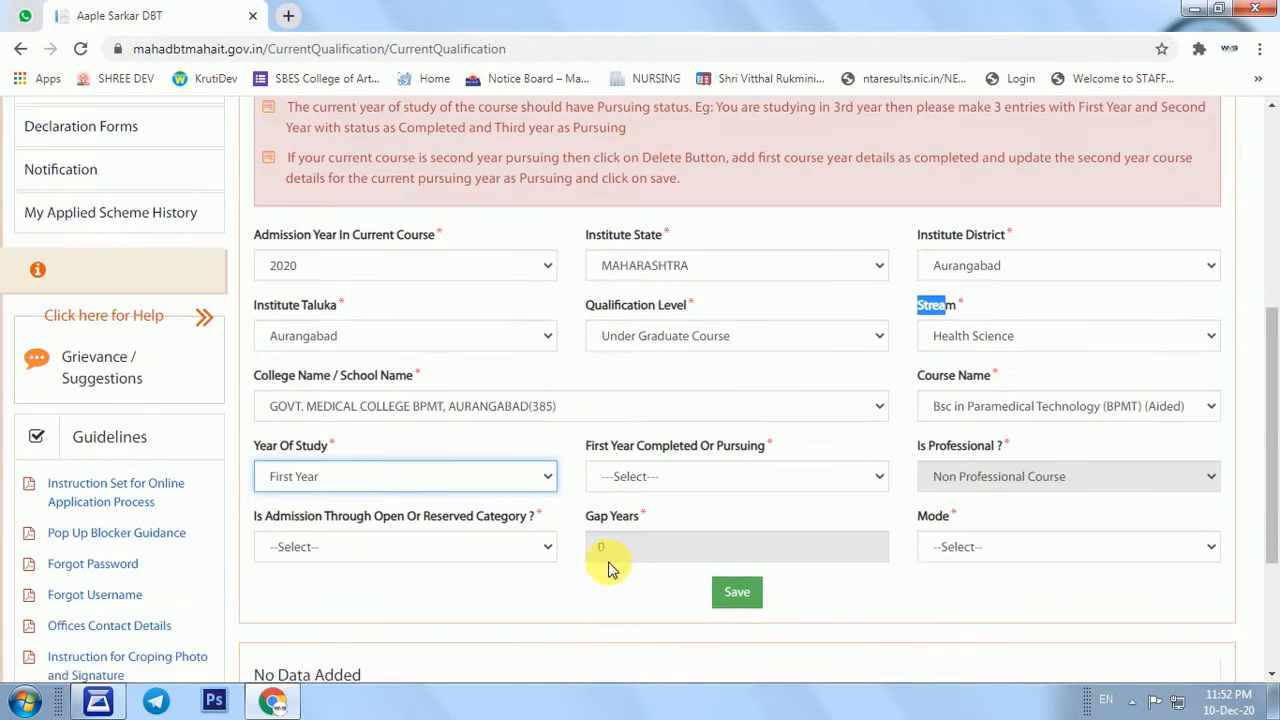
drag(588, 430, 752, 437)
click(632, 460)
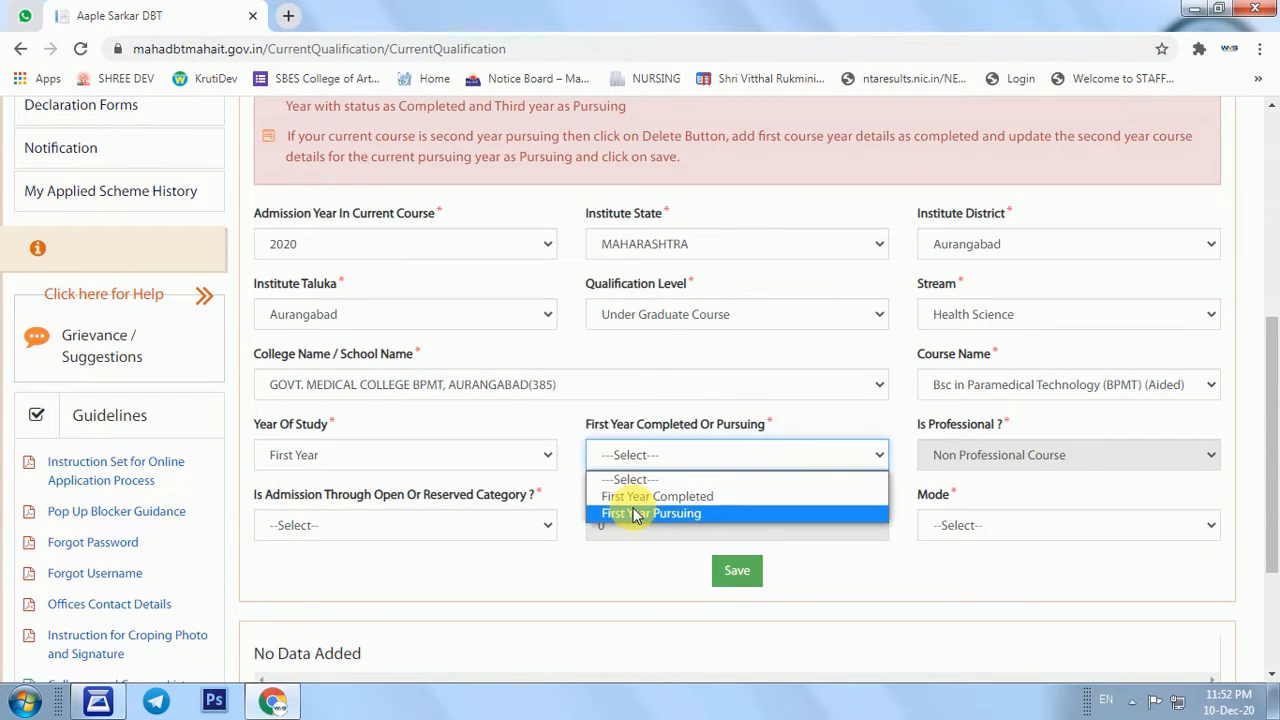
click(634, 514)
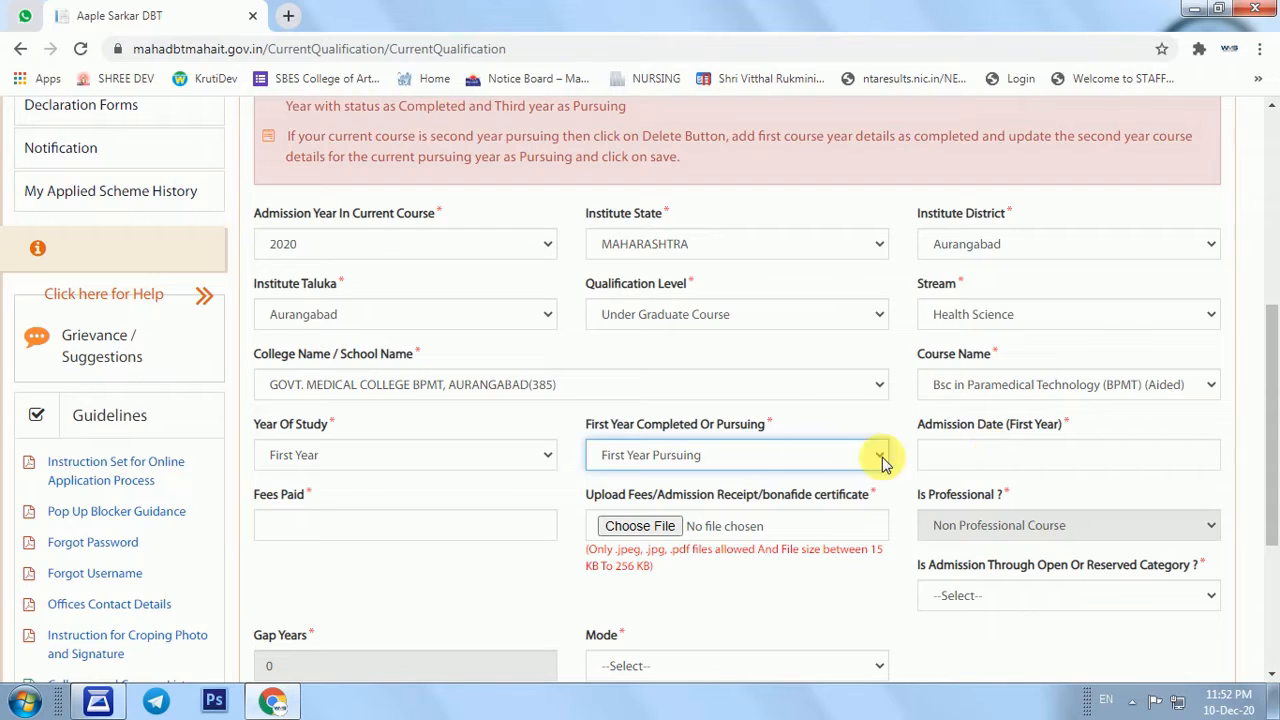
- Enter 31/08/2020 as the first-year admission date and 00 as the fees paid
click(996, 465)
click(1006, 220)
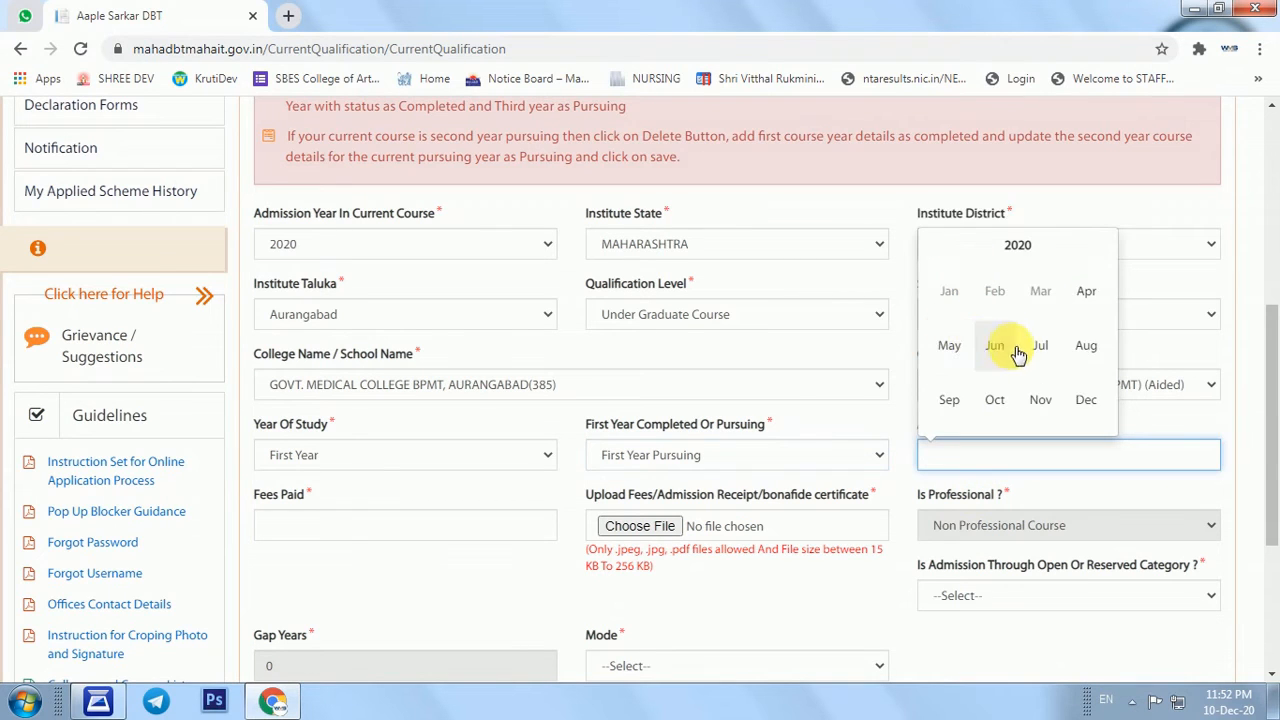
click(1088, 348)
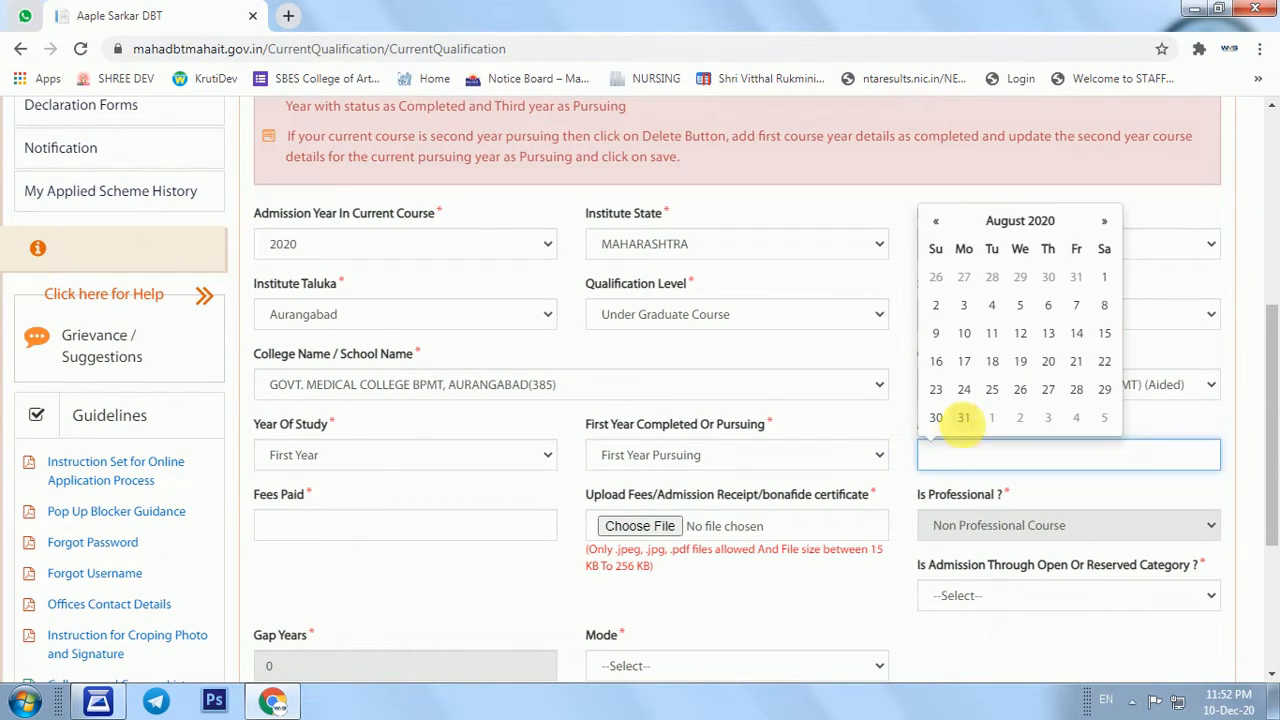
click(930, 495)
scroll(466, 486, down, 1)
click(369, 432)
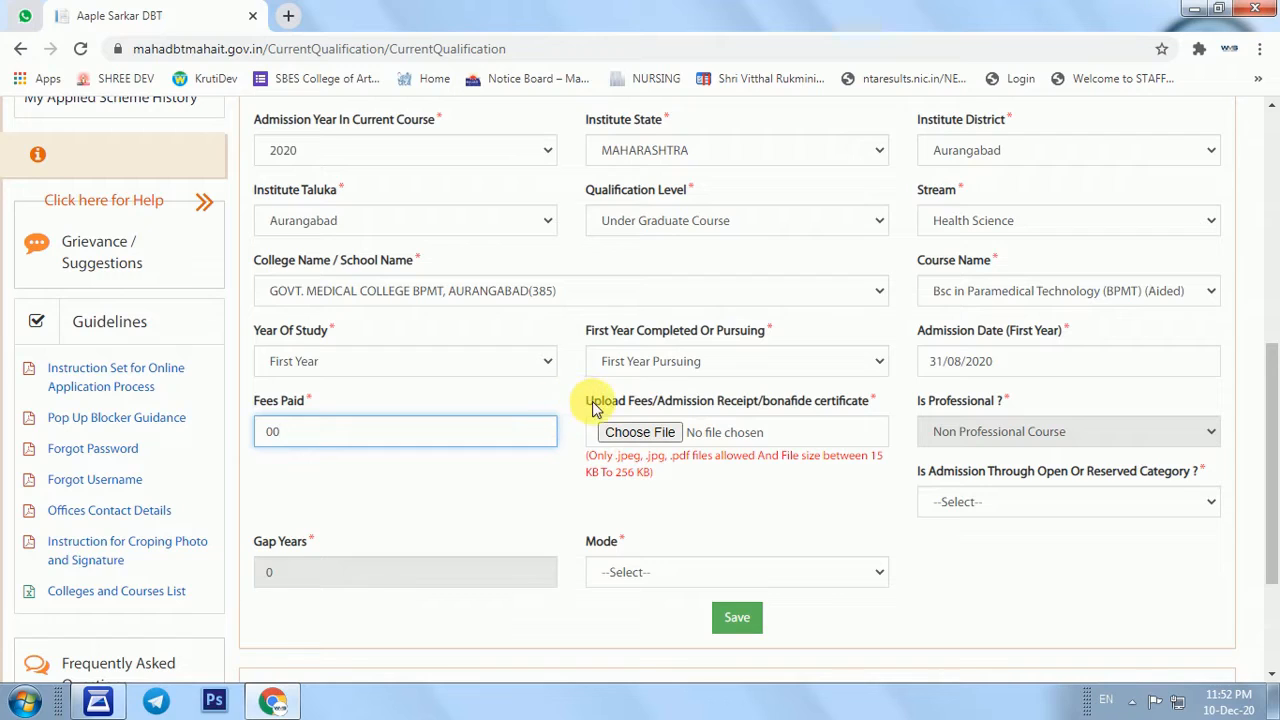
- Attach cap.jpg as the fees/admission receipt or bonafide certificate
drag(588, 405, 772, 403)
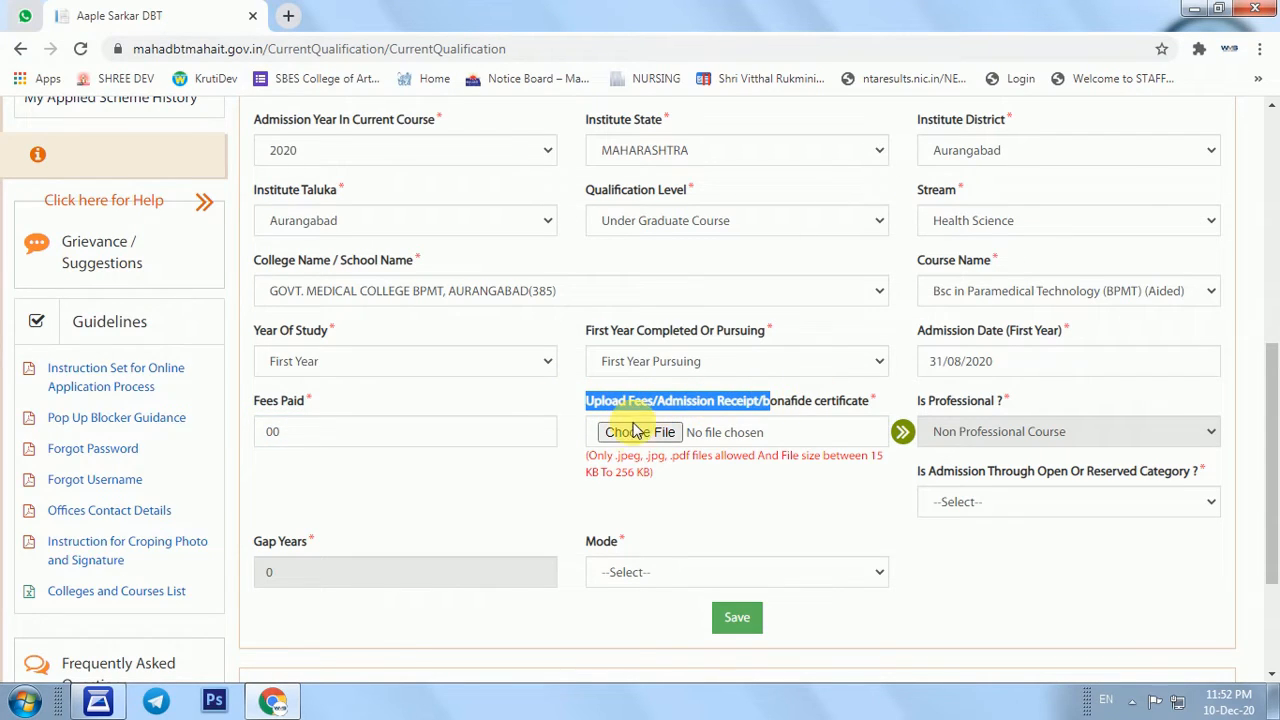
click(677, 437)
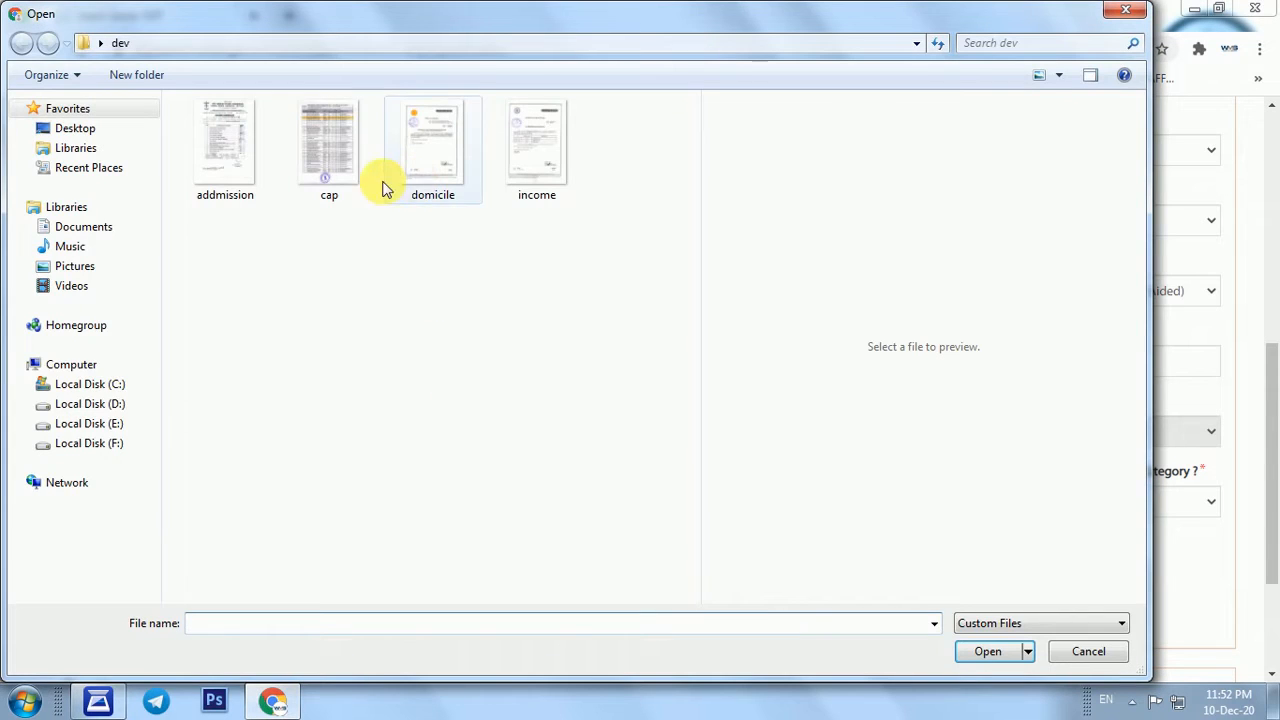
double_click(214, 160)
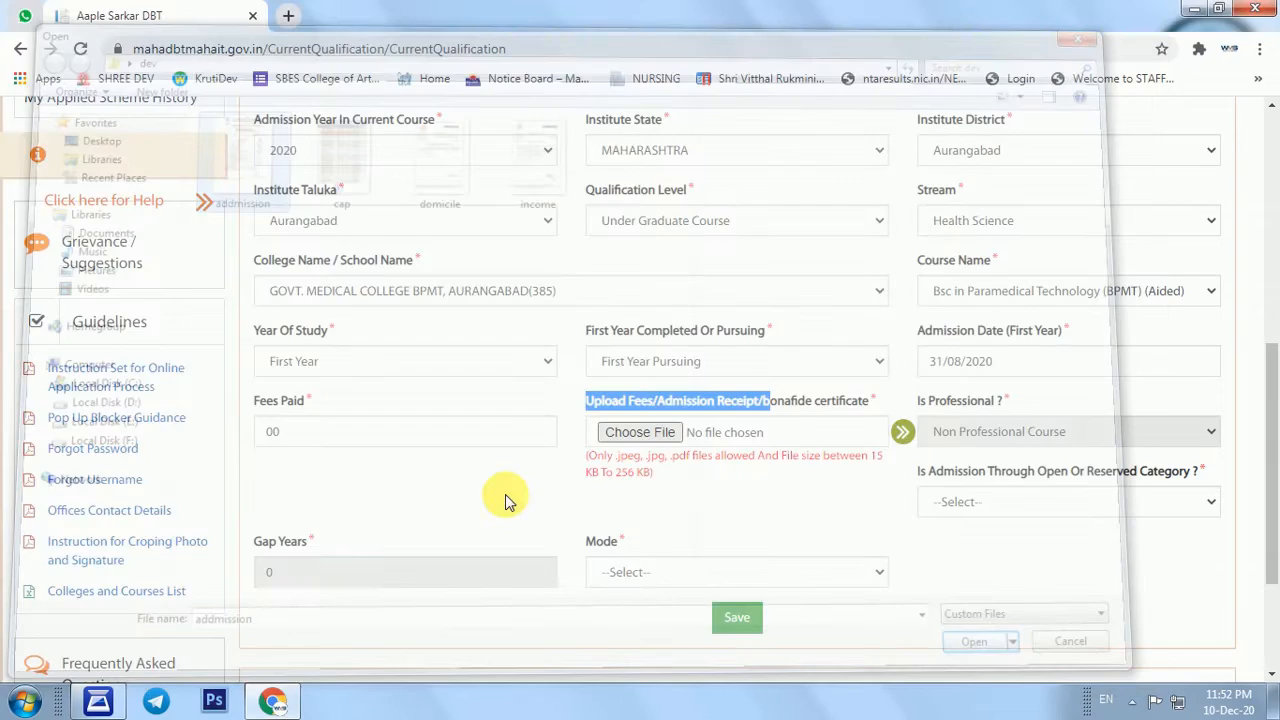
click(797, 155)
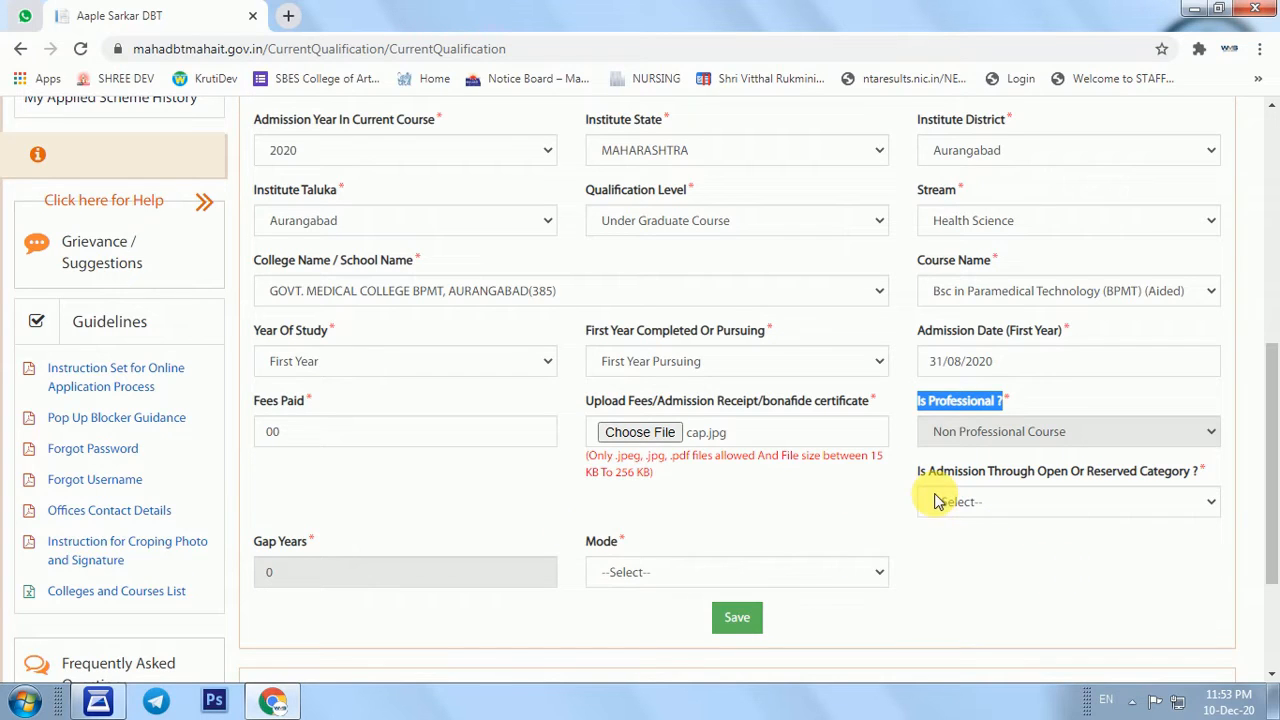
- Set the admission category to General and the mode of the current course to Regular
drag(916, 477, 1061, 481)
click(968, 510)
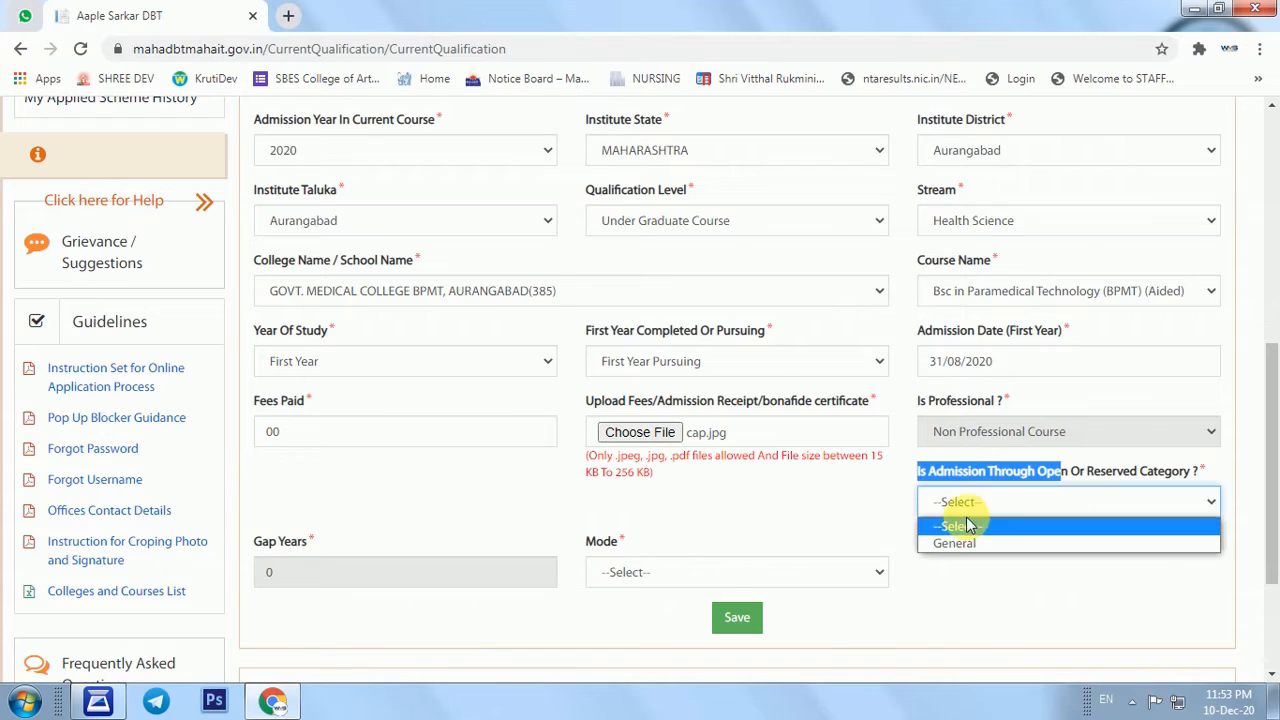
click(955, 543)
click(612, 548)
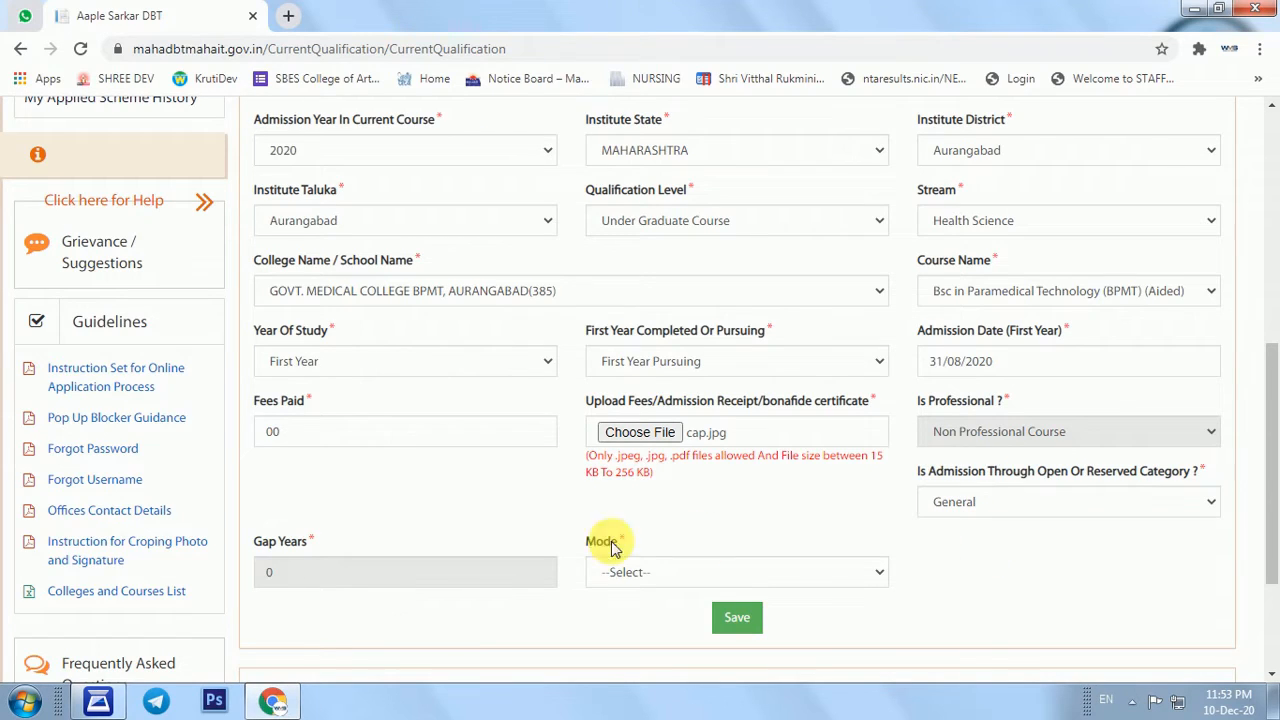
click(616, 576)
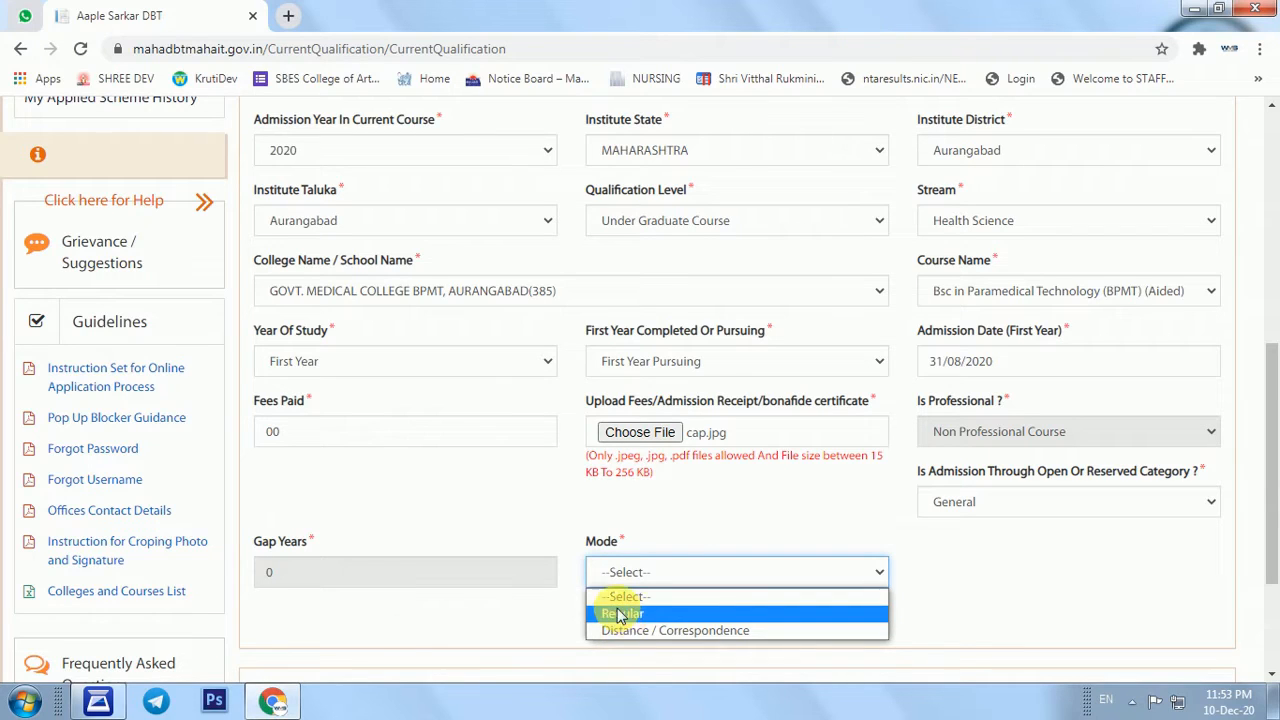
click(621, 614)
- Save the current course details and acknowledge the confirmation
click(746, 626)
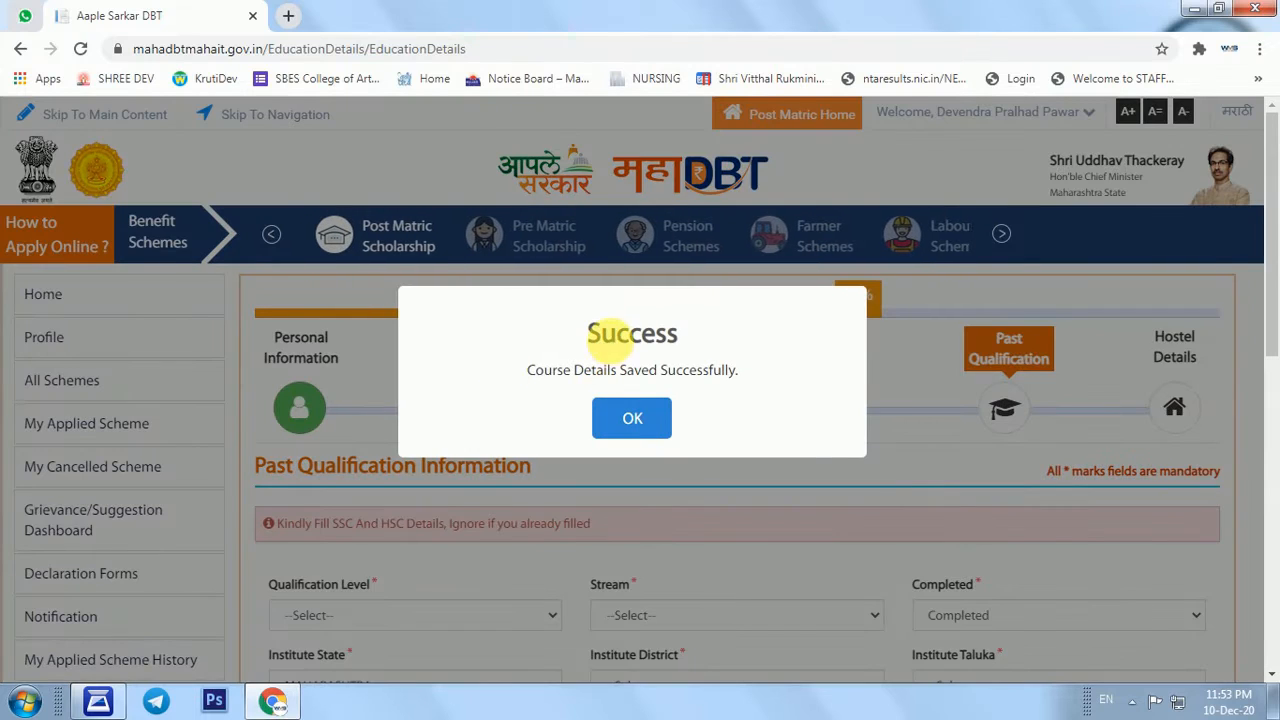
triple_click(580, 378)
click(633, 417)
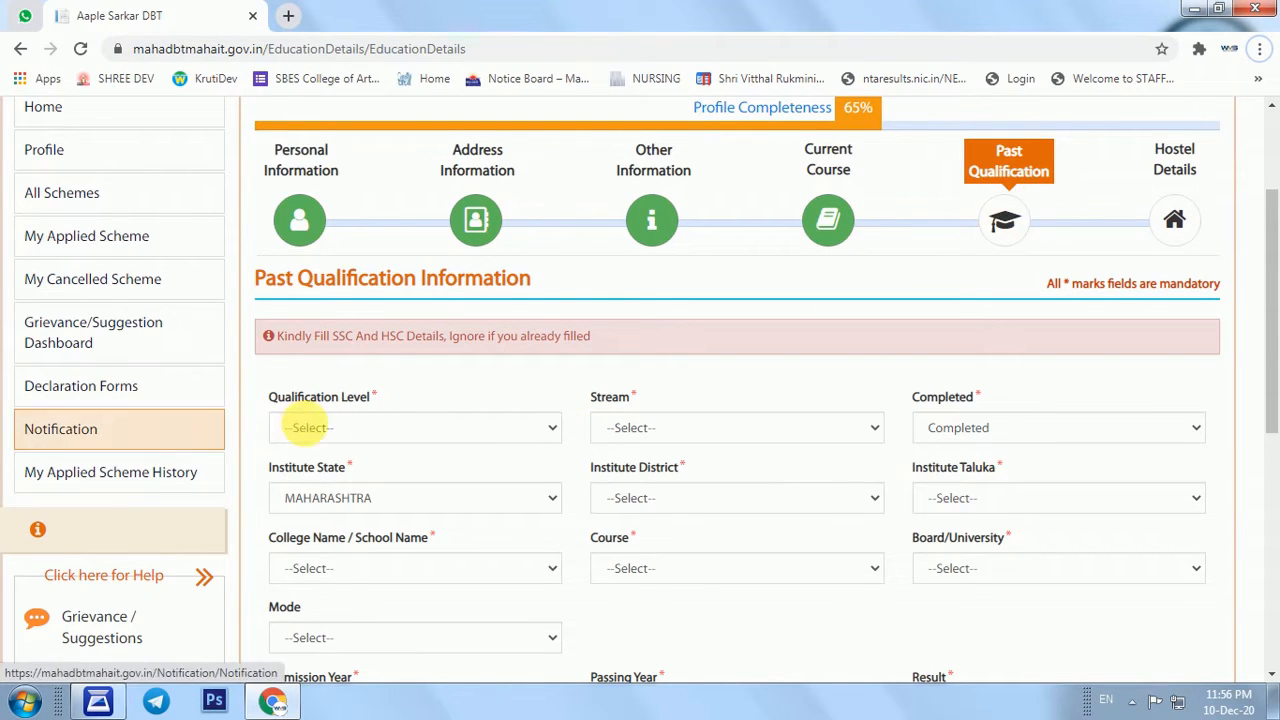
- Set the past qualification level to S.S.C. (10 Std) and its stream to SSC
click(306, 428)
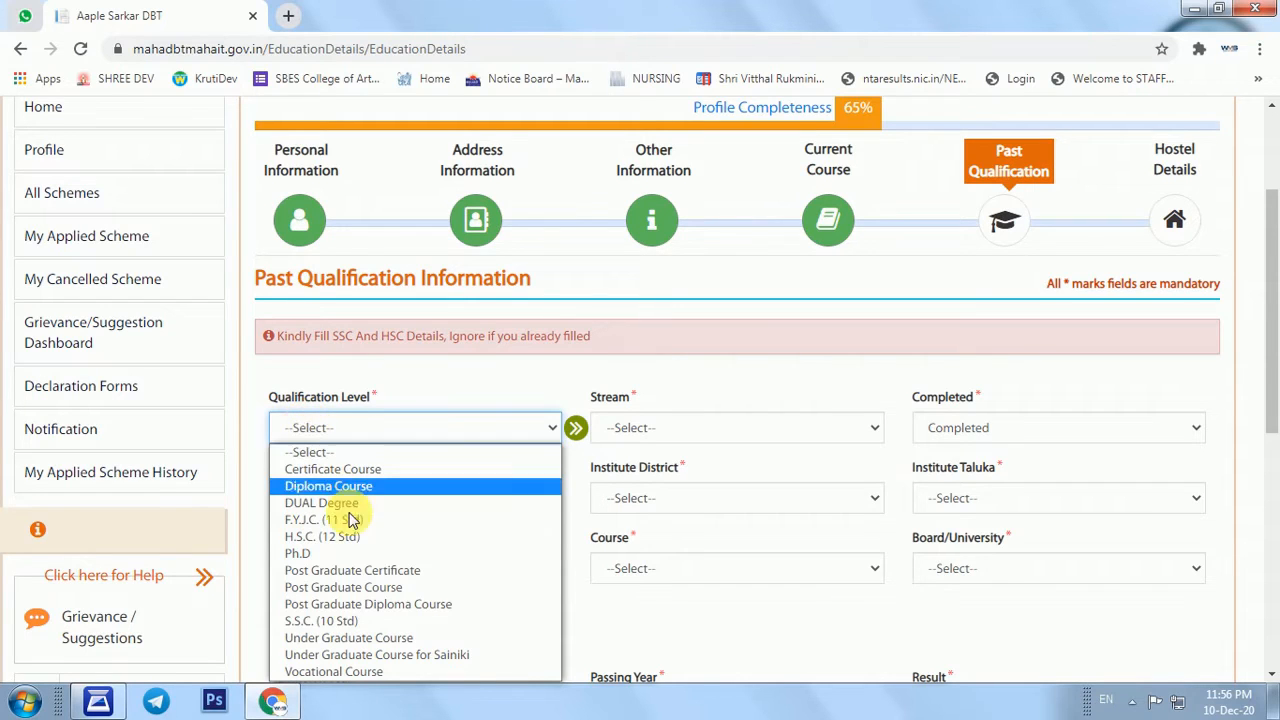
click(343, 621)
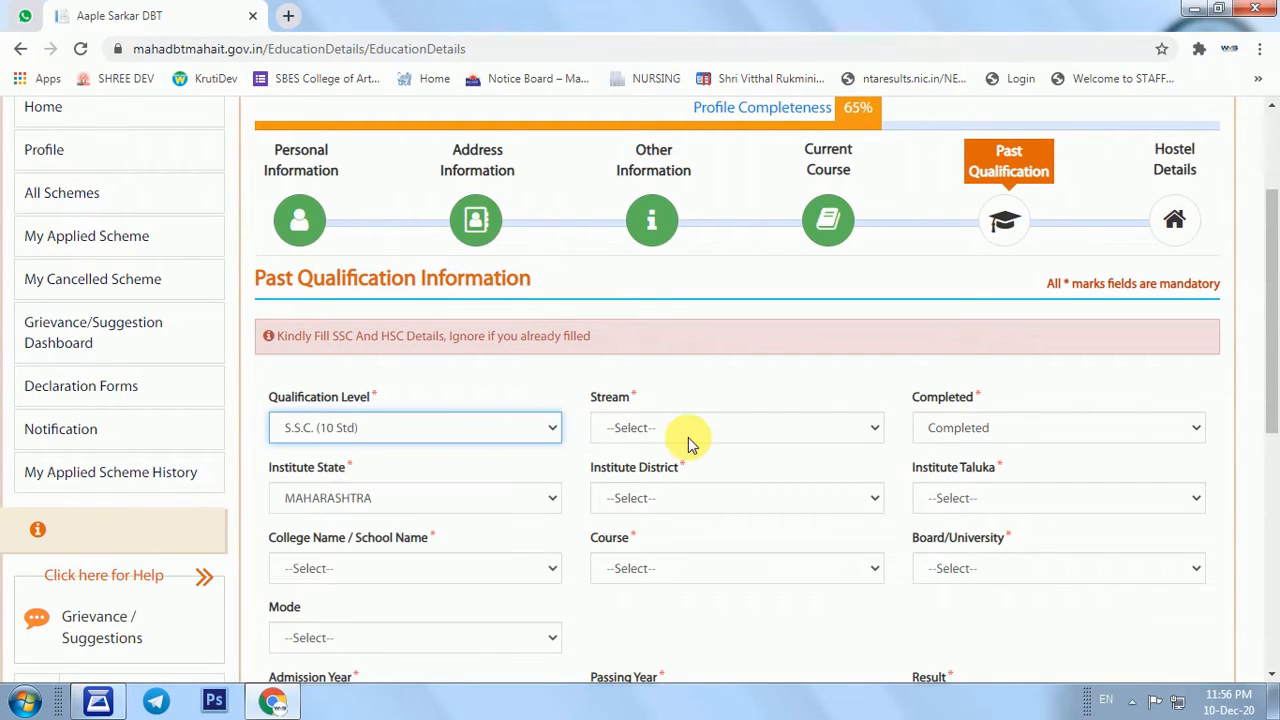
click(680, 434)
click(655, 430)
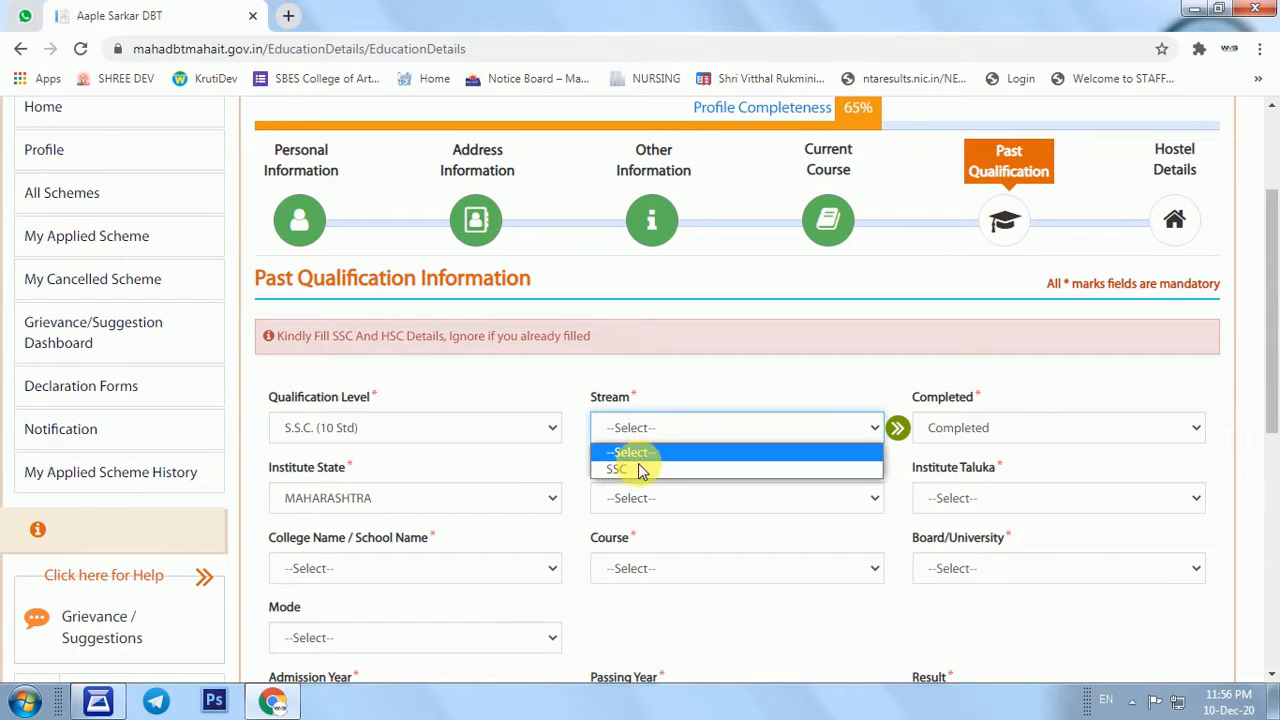
click(625, 462)
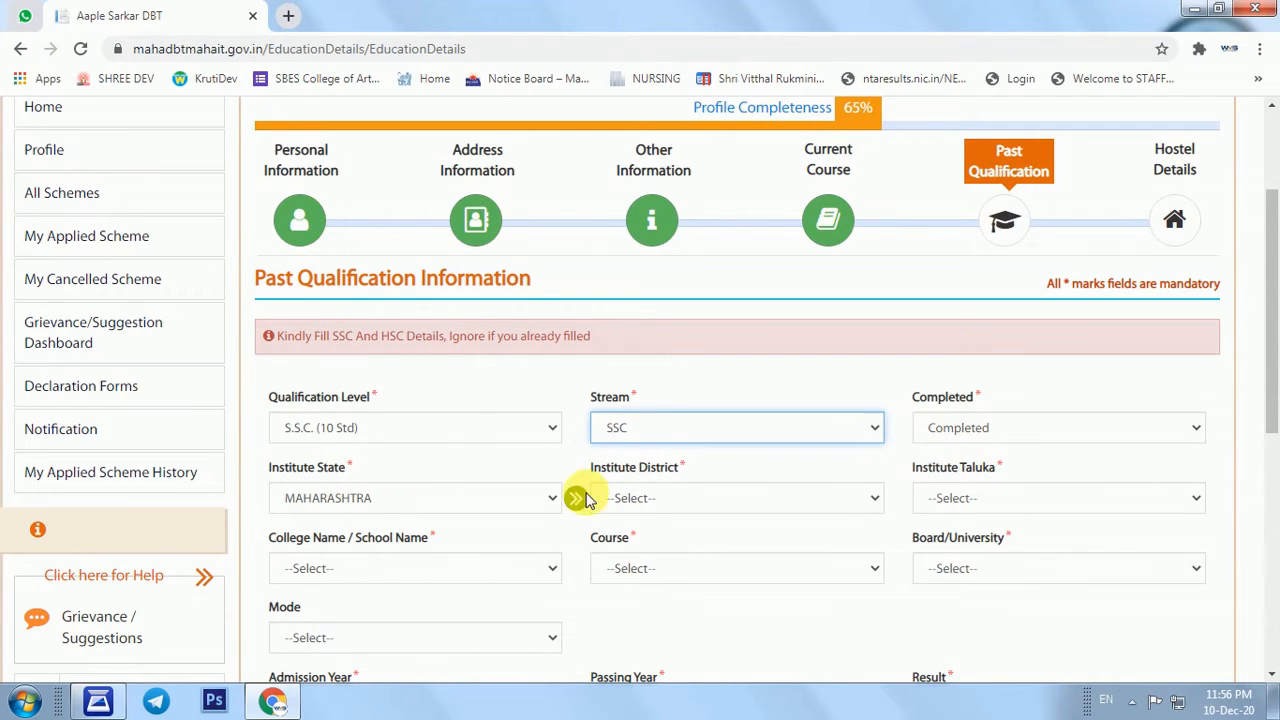
- Set the S.S.C. institute district to Aurangabad and the institute taluka to Vaijapur
click(642, 505)
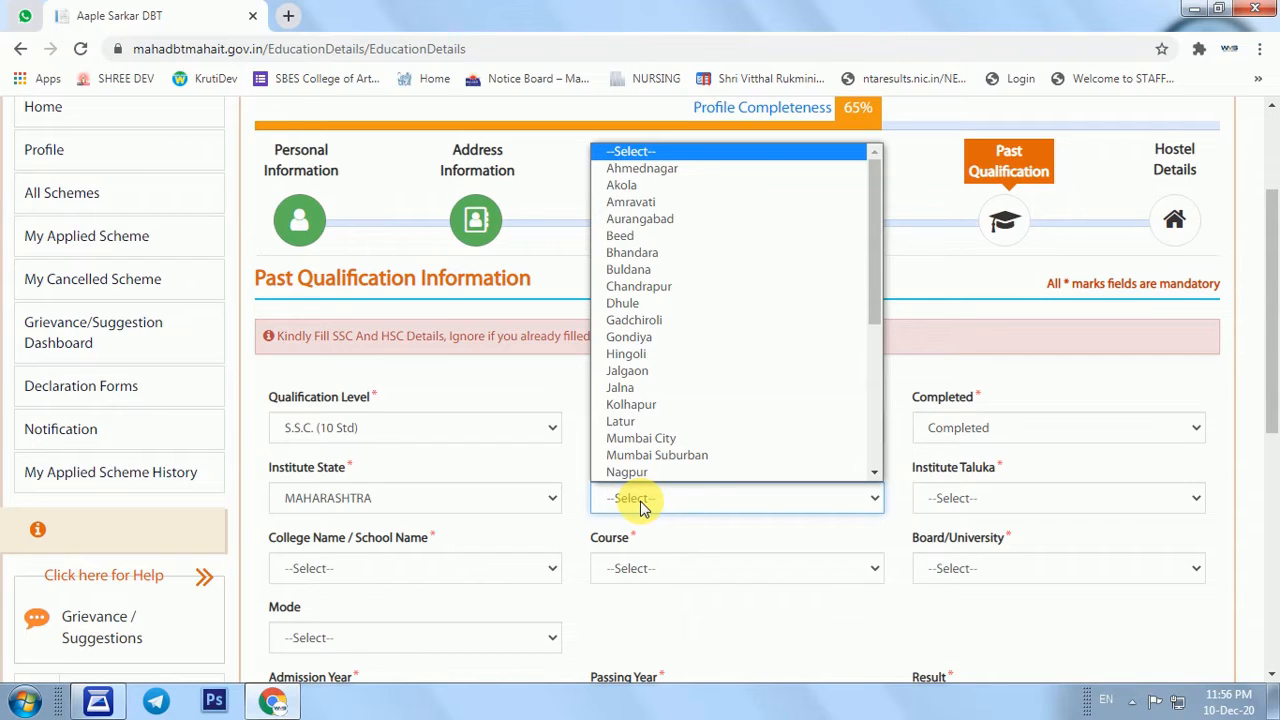
text(au)
key(Return)
key(Tab)
key(space)
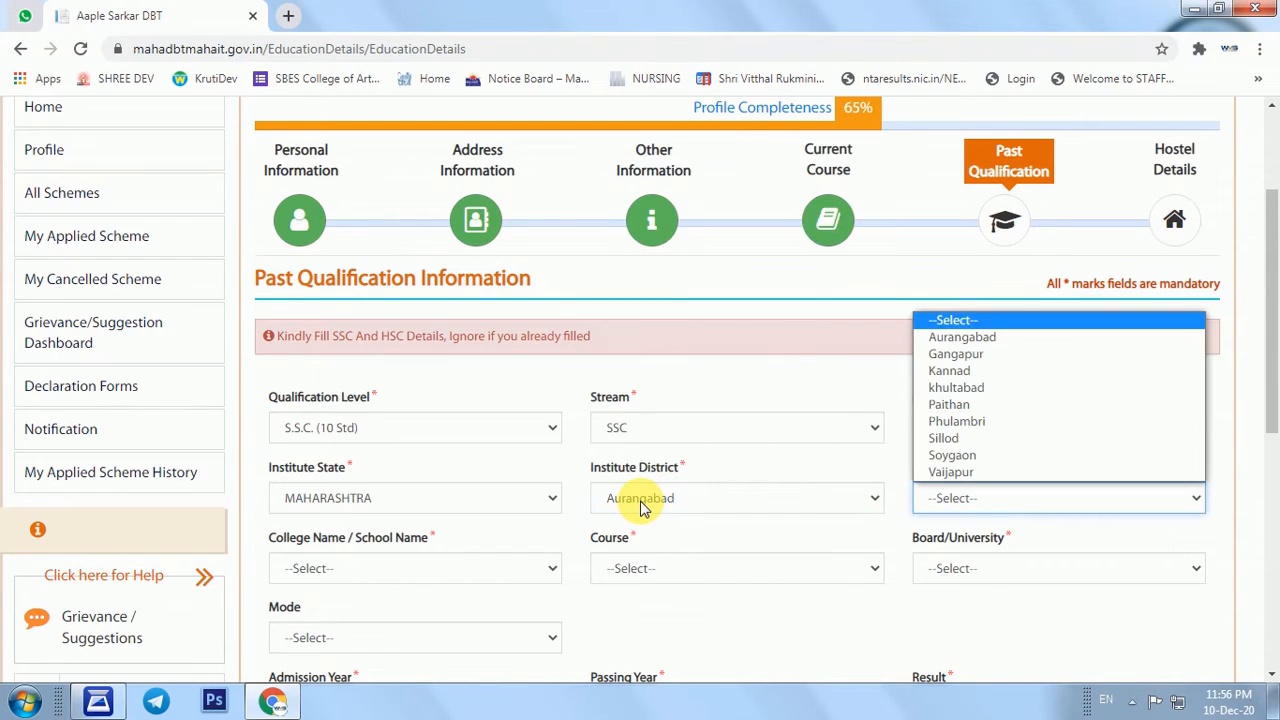
key(Down)
key(Return)
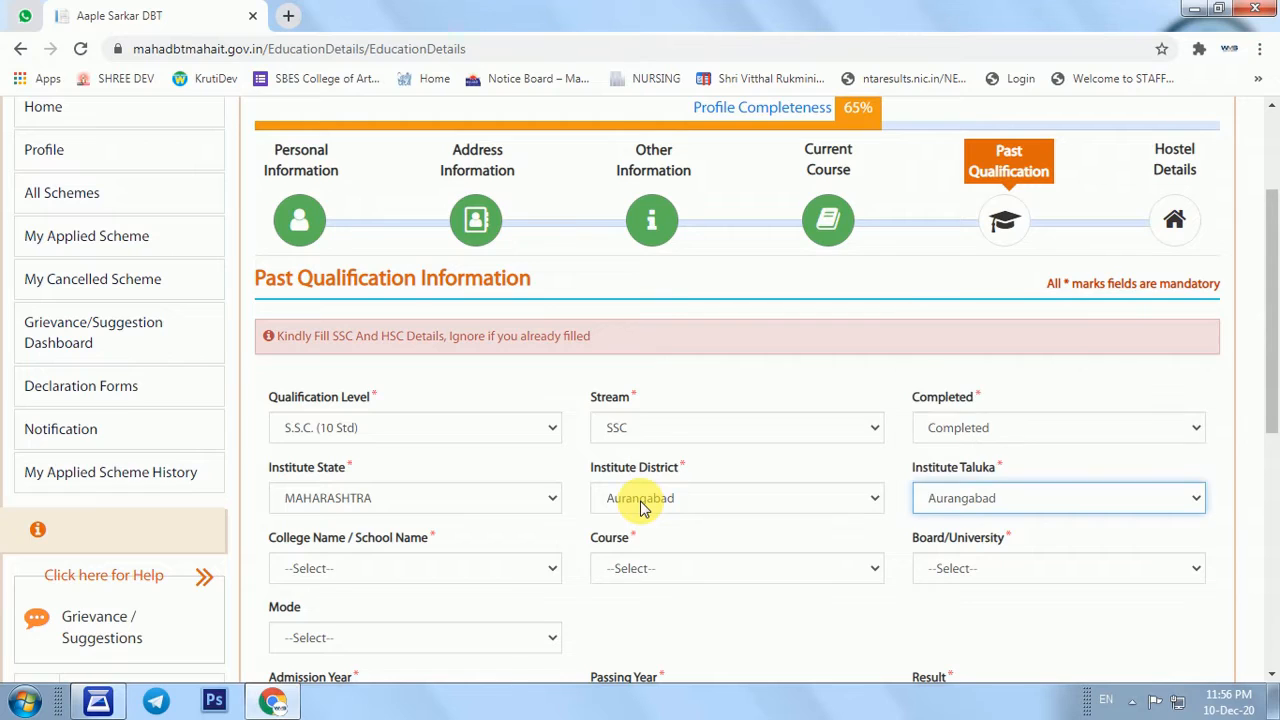
click(1025, 502)
key(v)
key(Return)
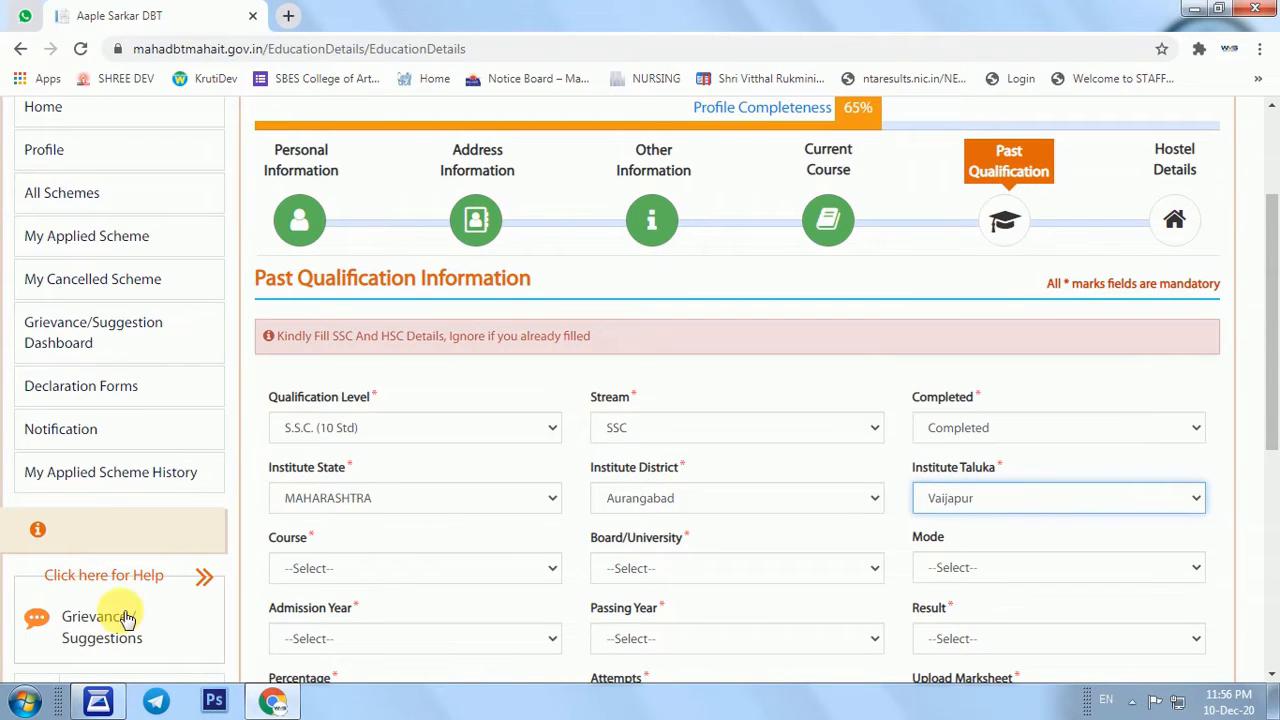
- Set the course to SSC, the board to Maharashtra State Board of Secondary and Higher Secondary Education, and the mode to Regular
click(309, 567)
click(313, 567)
click(313, 567)
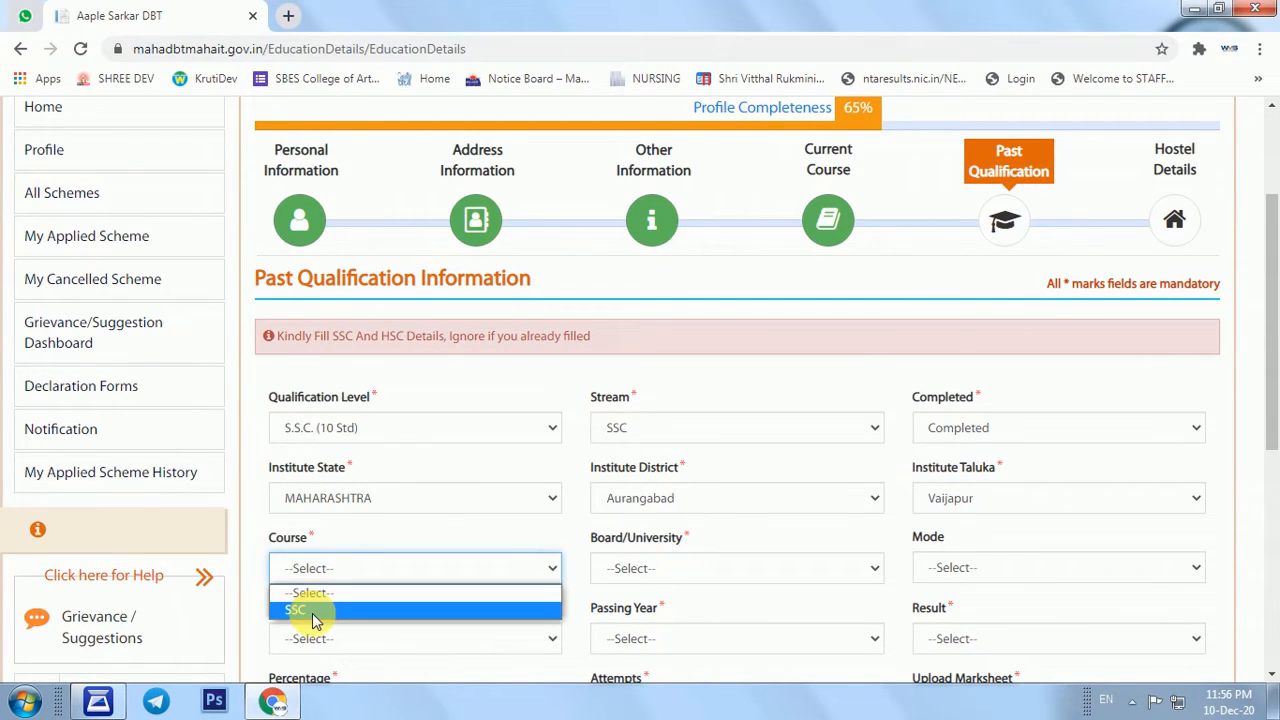
click(313, 620)
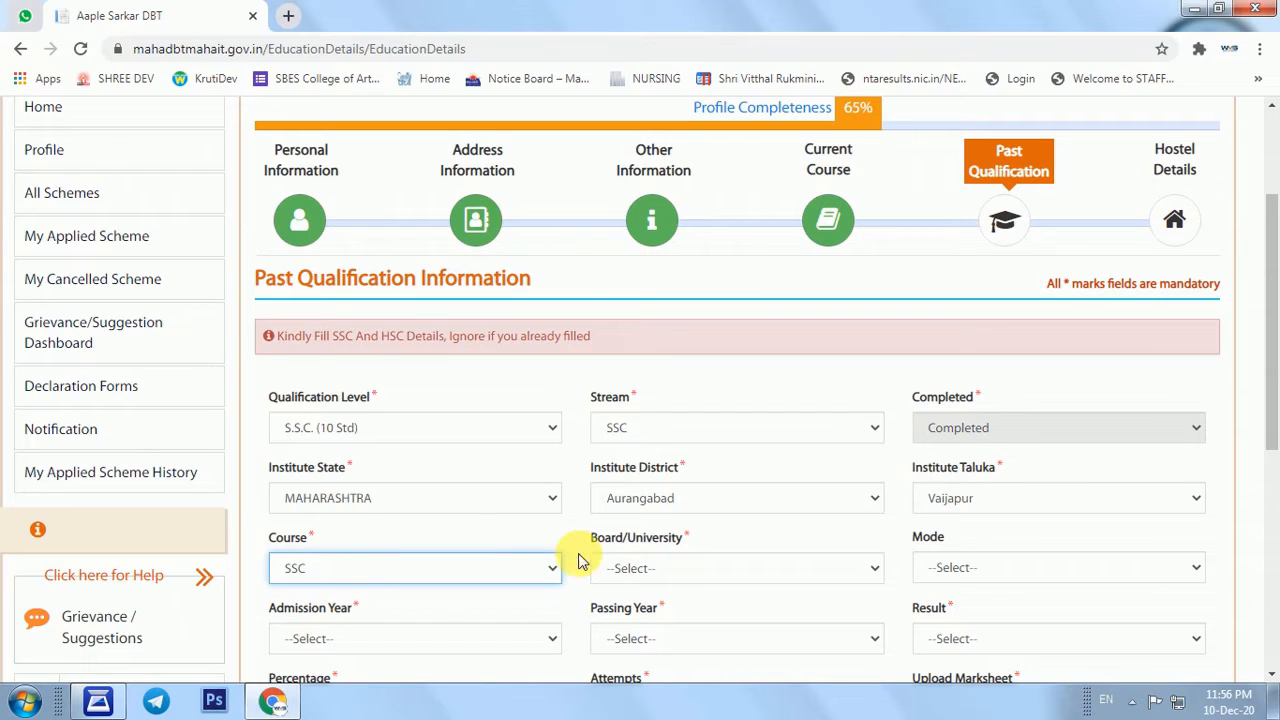
click(678, 569)
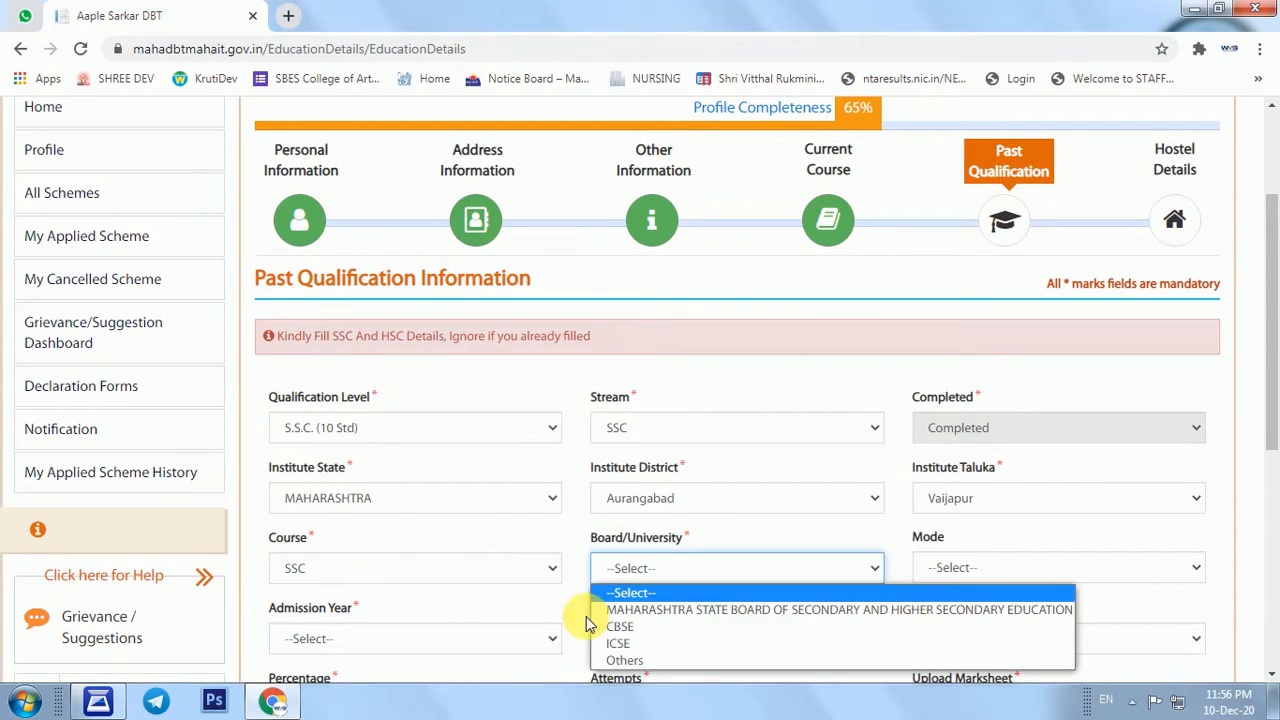
click(668, 612)
click(983, 568)
click(948, 608)
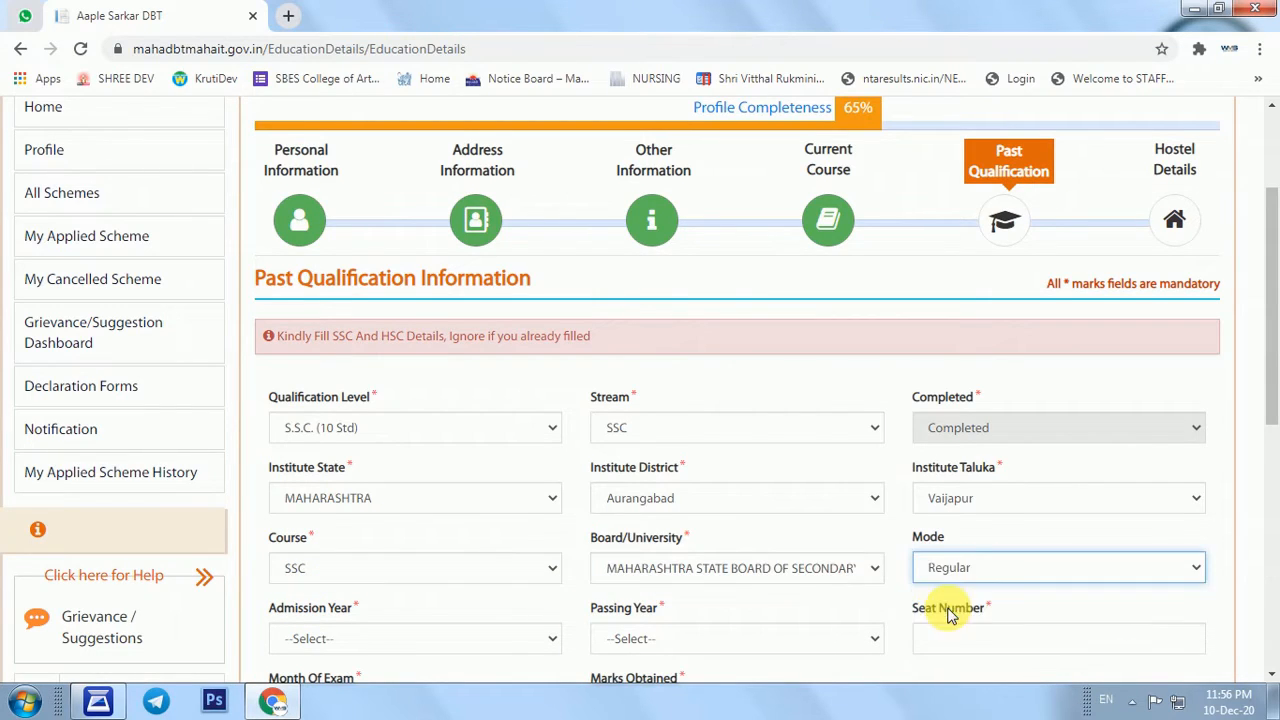
- Set the S.S.C. admission year to 2017 and the passing year to 2018
scroll(492, 453, down, 1)
click(340, 552)
click(342, 557)
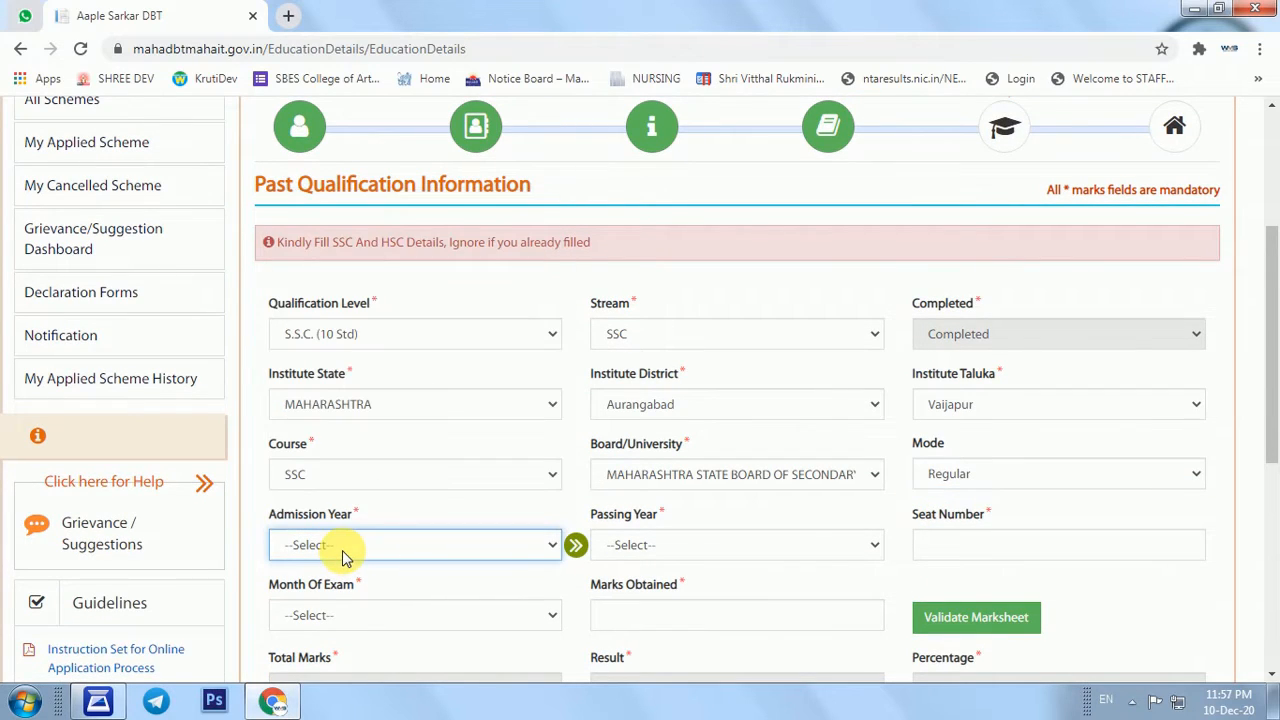
click(342, 557)
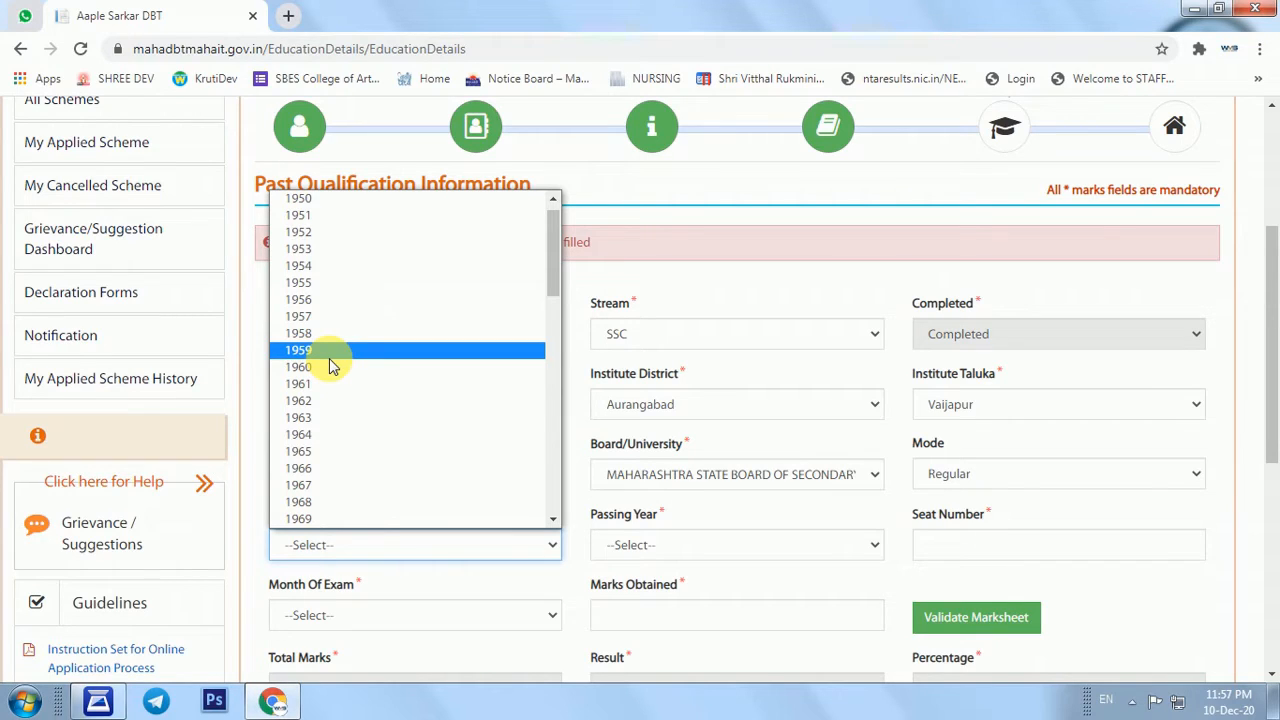
text(2017)
key(Return)
key(Tab)
key(space)
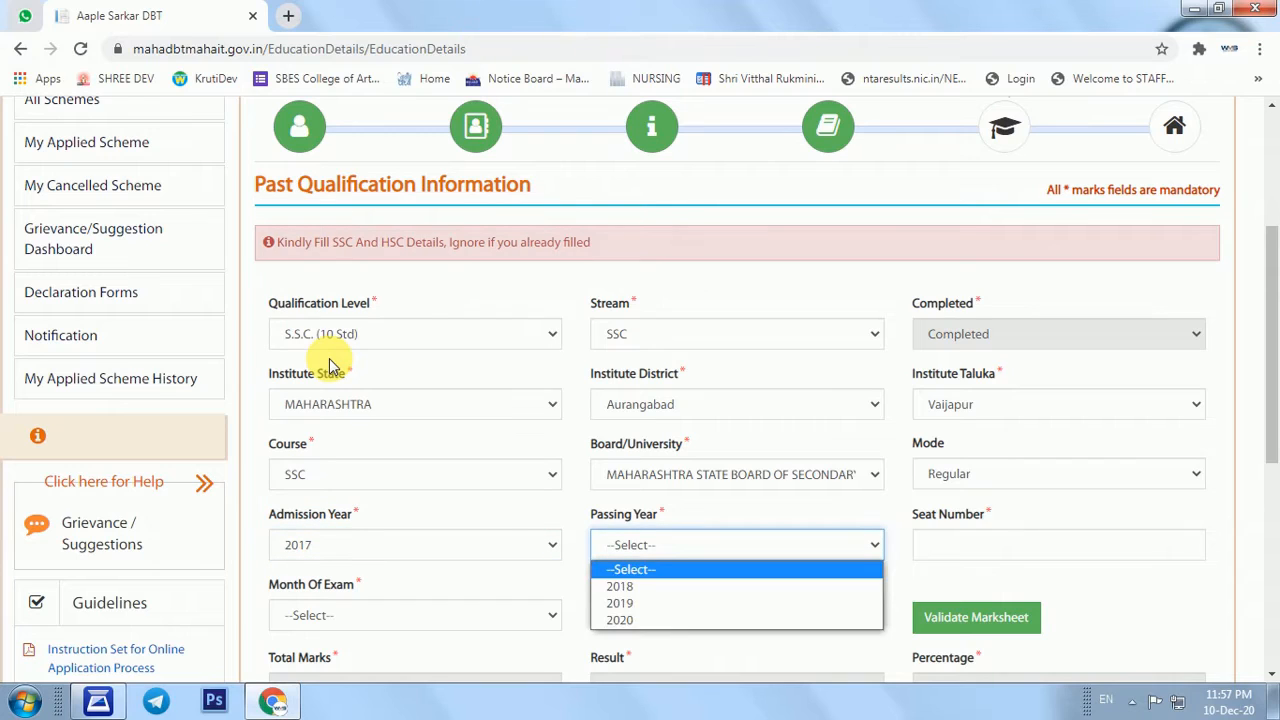
key(Down)
key(Return)
- Enter the applicant's S.S.C. exam seat number and set the month of exam to FEB/MAR
key(Tab)
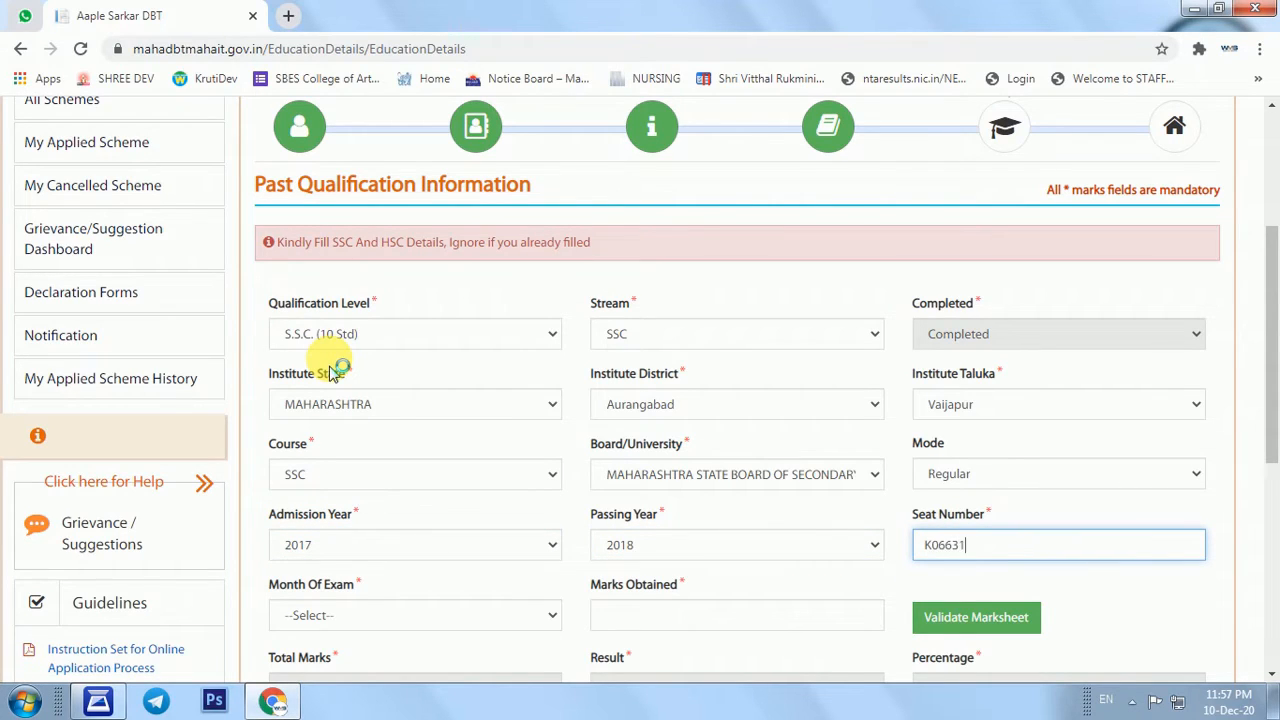
key(Tab)
key(space)
key(Down)
key(Return)
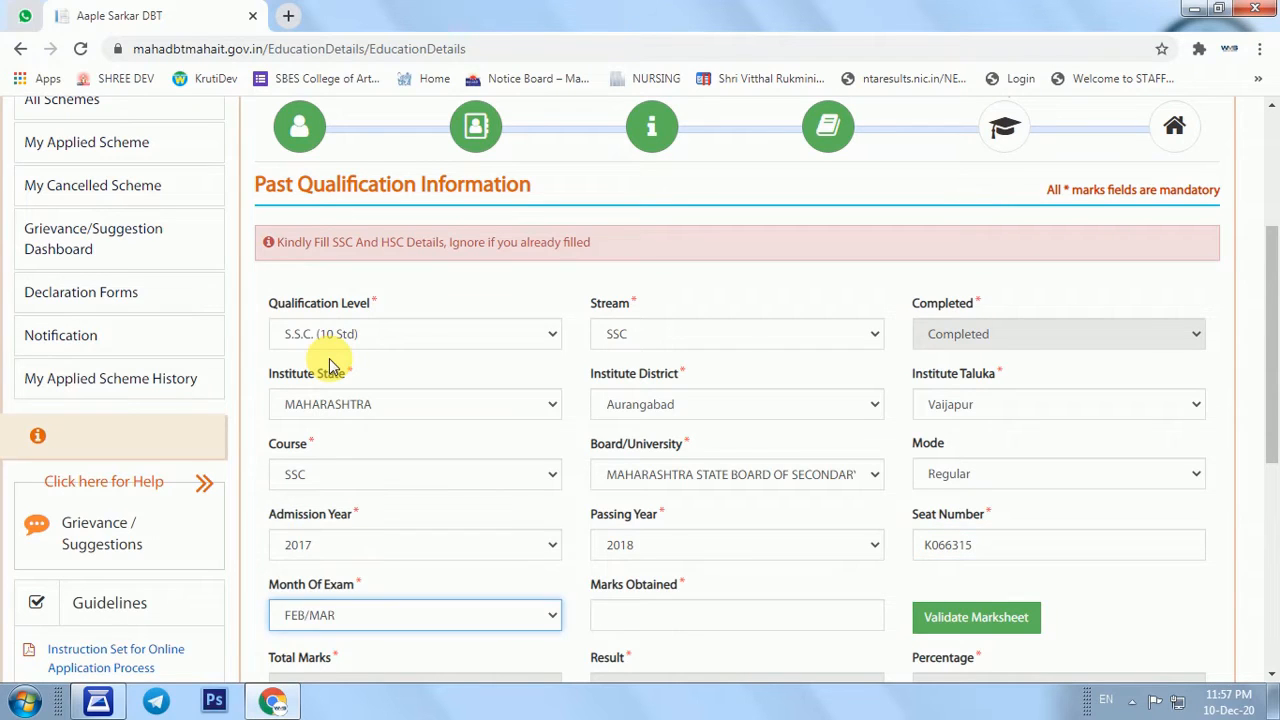
- Enter 406 as the S.S.C. marks obtained, validate the marksheet, and close its preview
key(Tab)
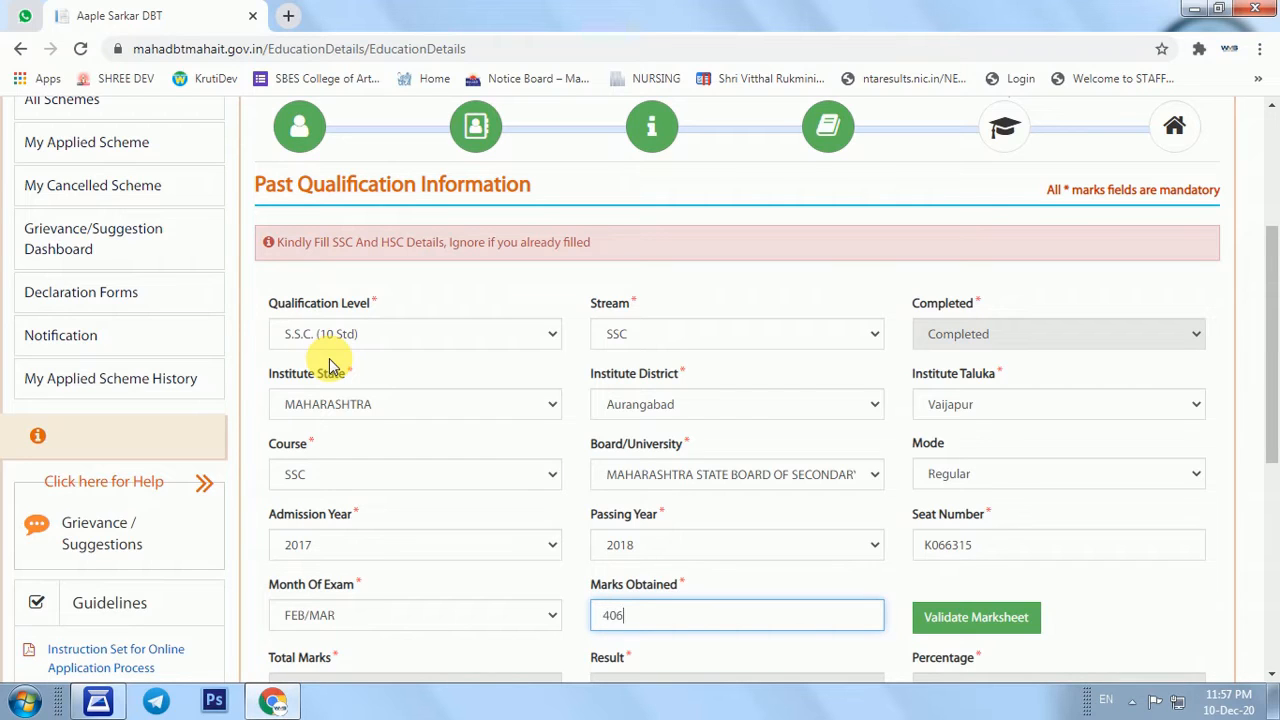
key(Tab)
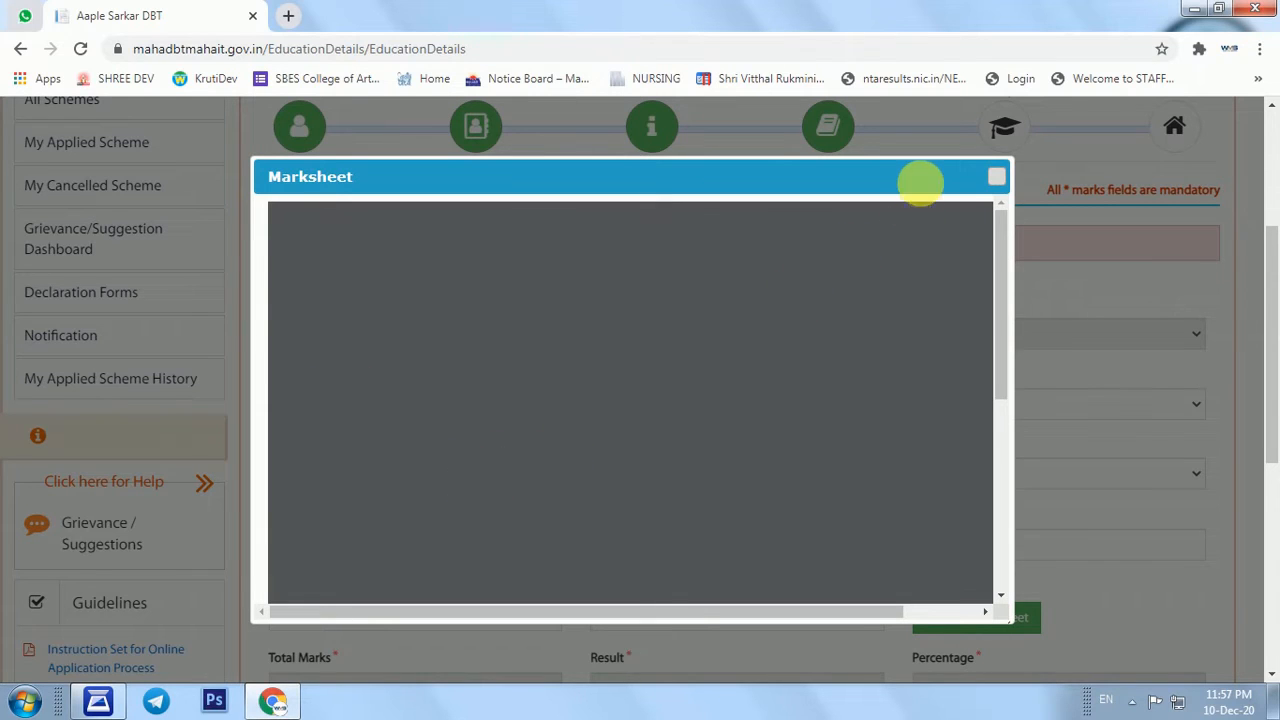
click(998, 180)
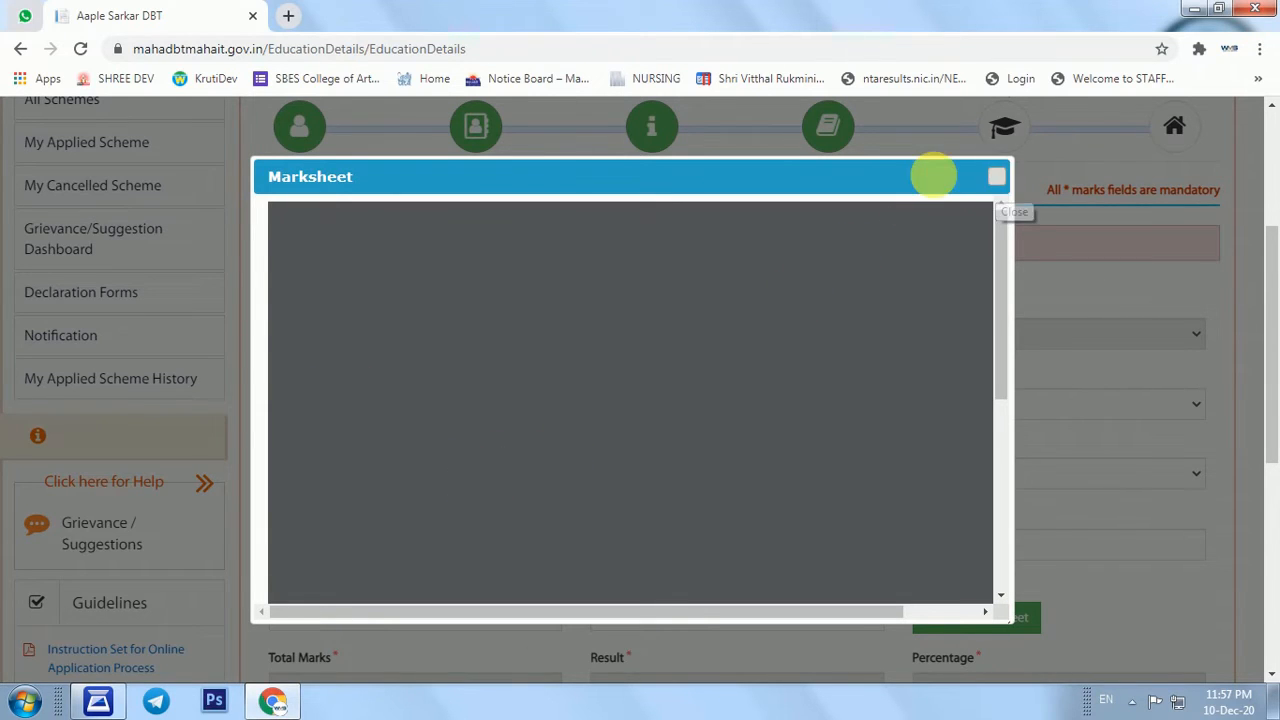
- Set the S.S.C. attempts to 1, save the qualification, and acknowledge the confirmation
scroll(408, 486, down, 2)
scroll(305, 483, down, 1)
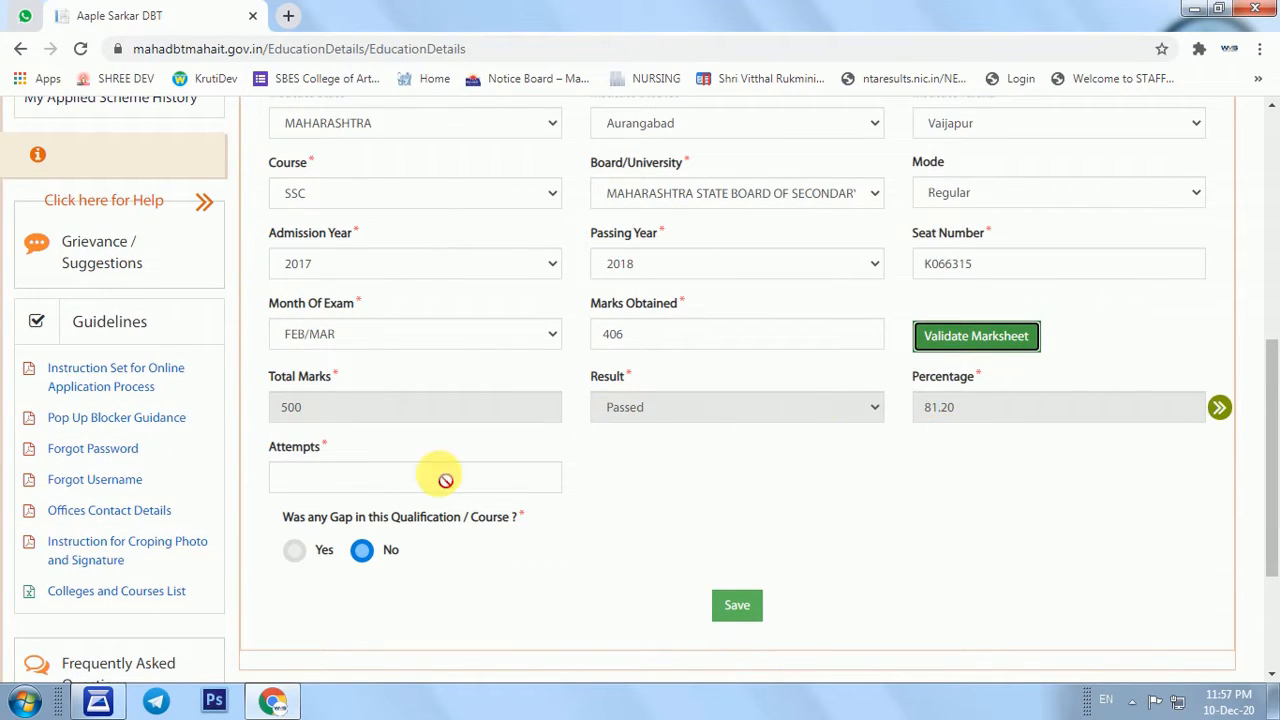
click(345, 480)
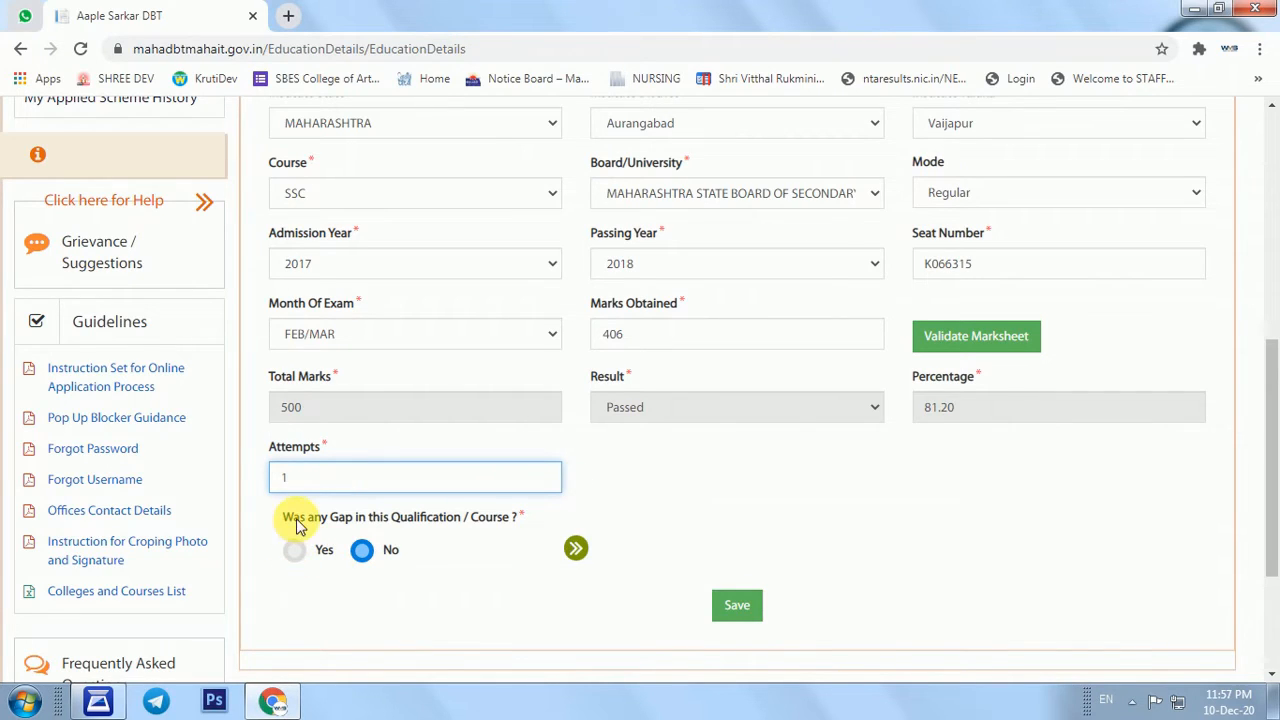
drag(284, 518, 337, 541)
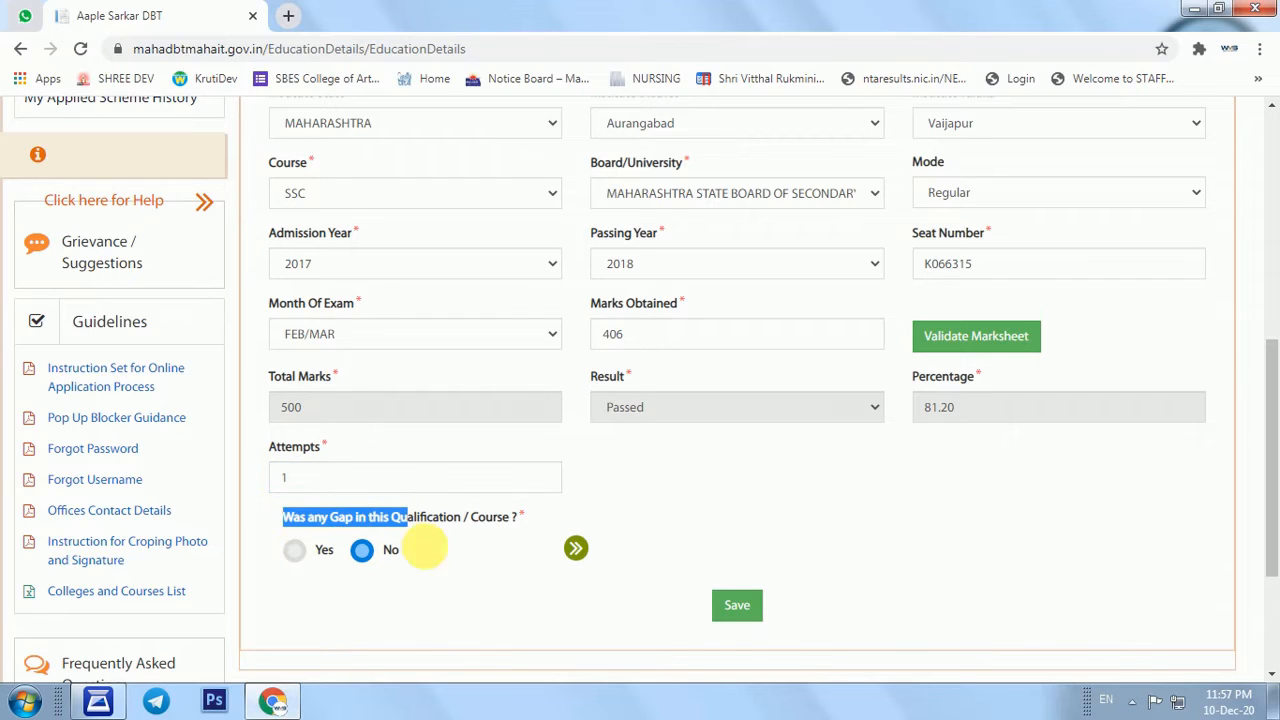
click(468, 590)
click(736, 606)
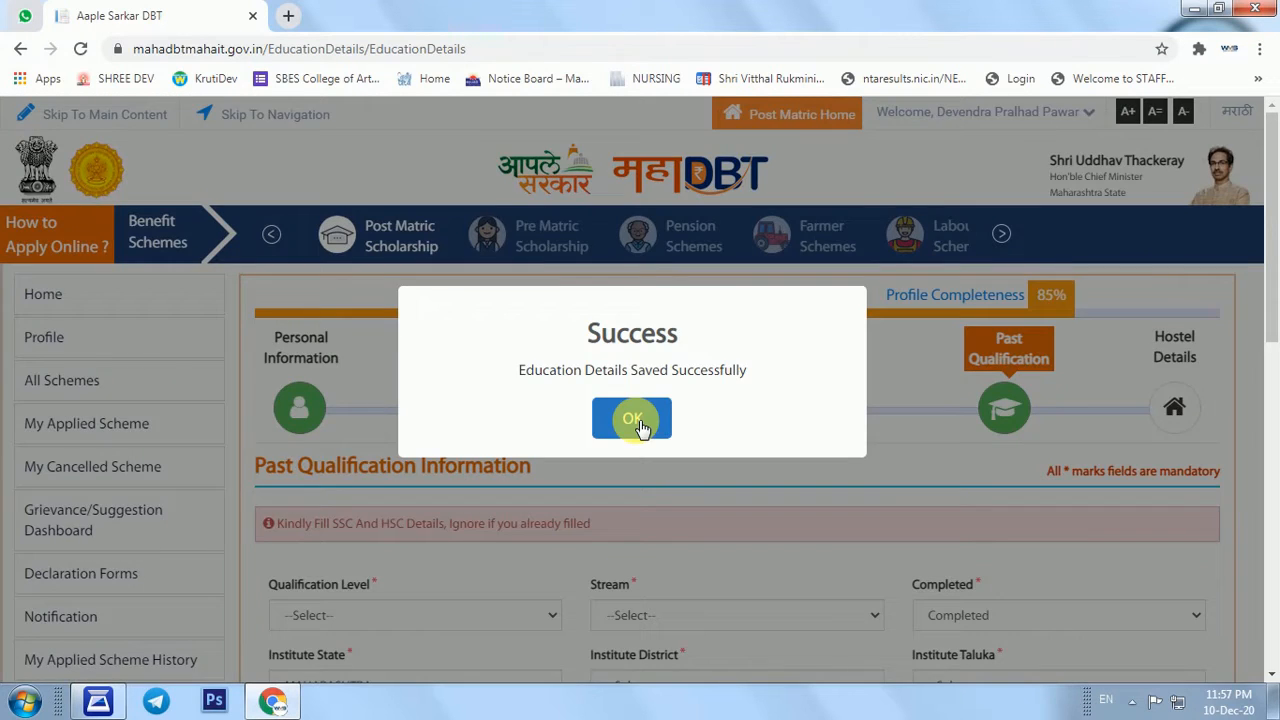
click(636, 420)
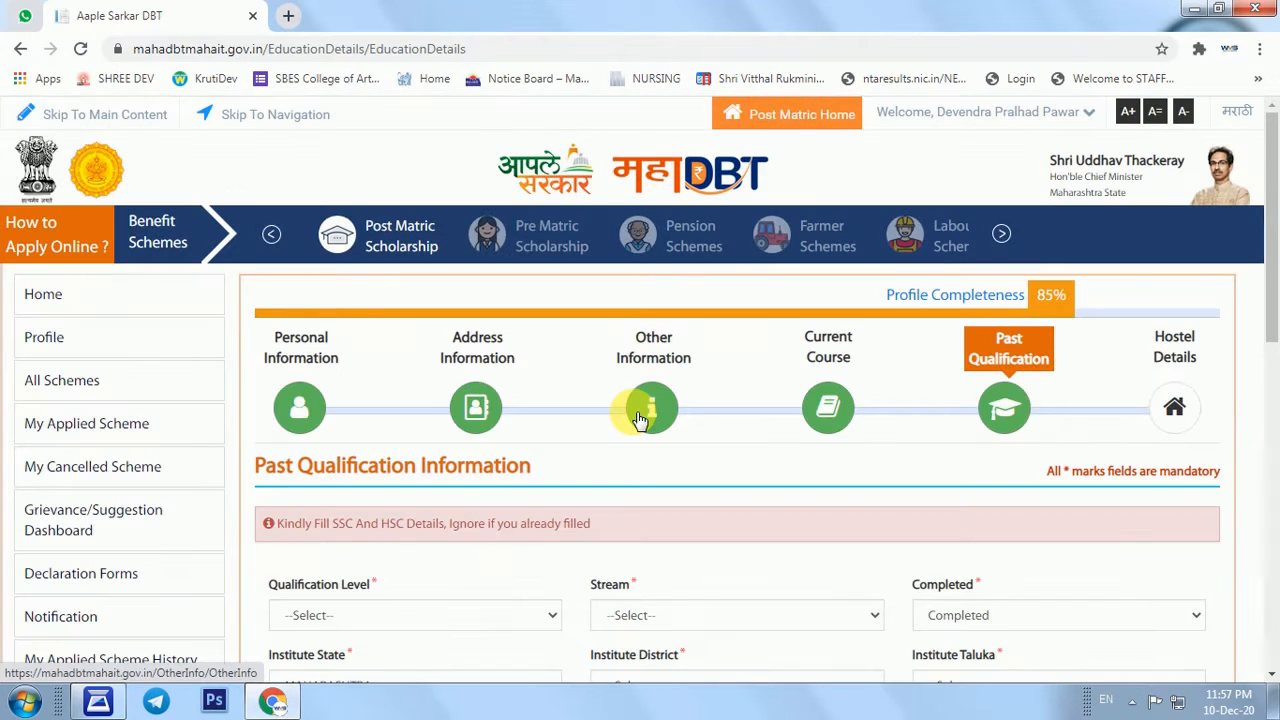
- Start another past qualification with the level H.S.C. (12 Std) and the stream Science
scroll(380, 586, down, 4)
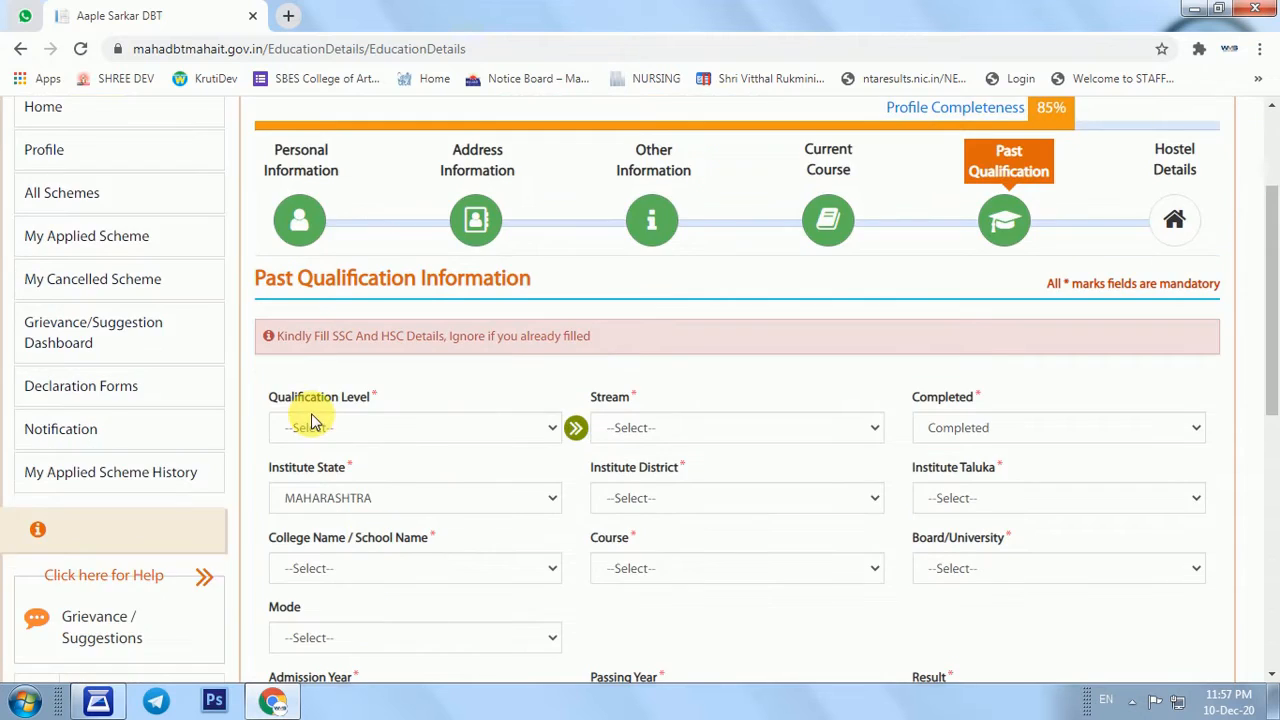
scroll(314, 414, down, 3)
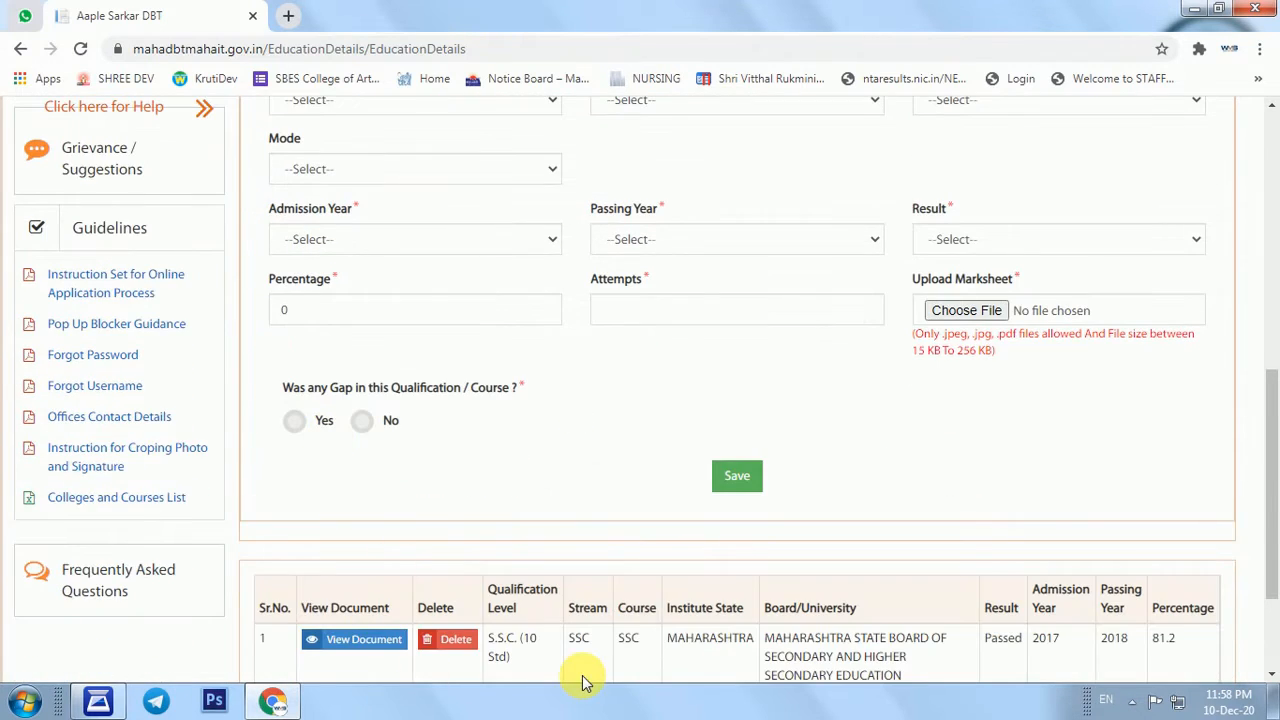
scroll(338, 456, up, 6)
click(329, 520)
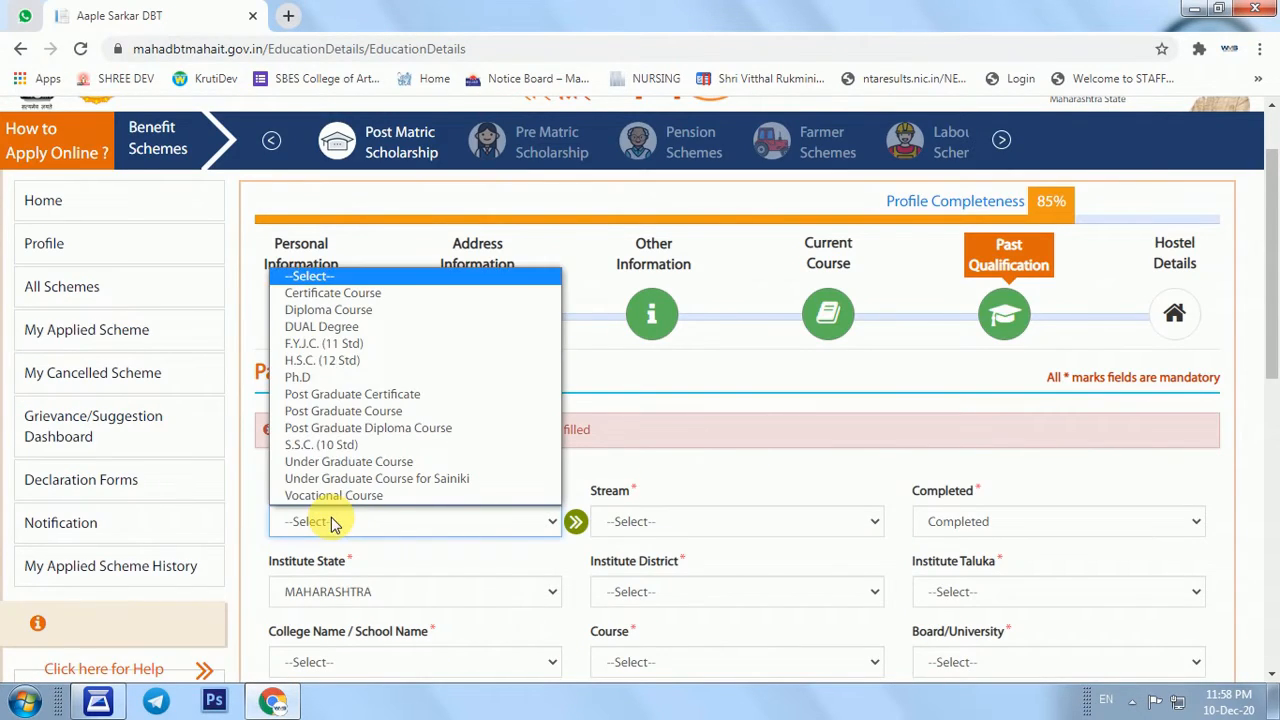
click(322, 360)
click(640, 521)
click(651, 519)
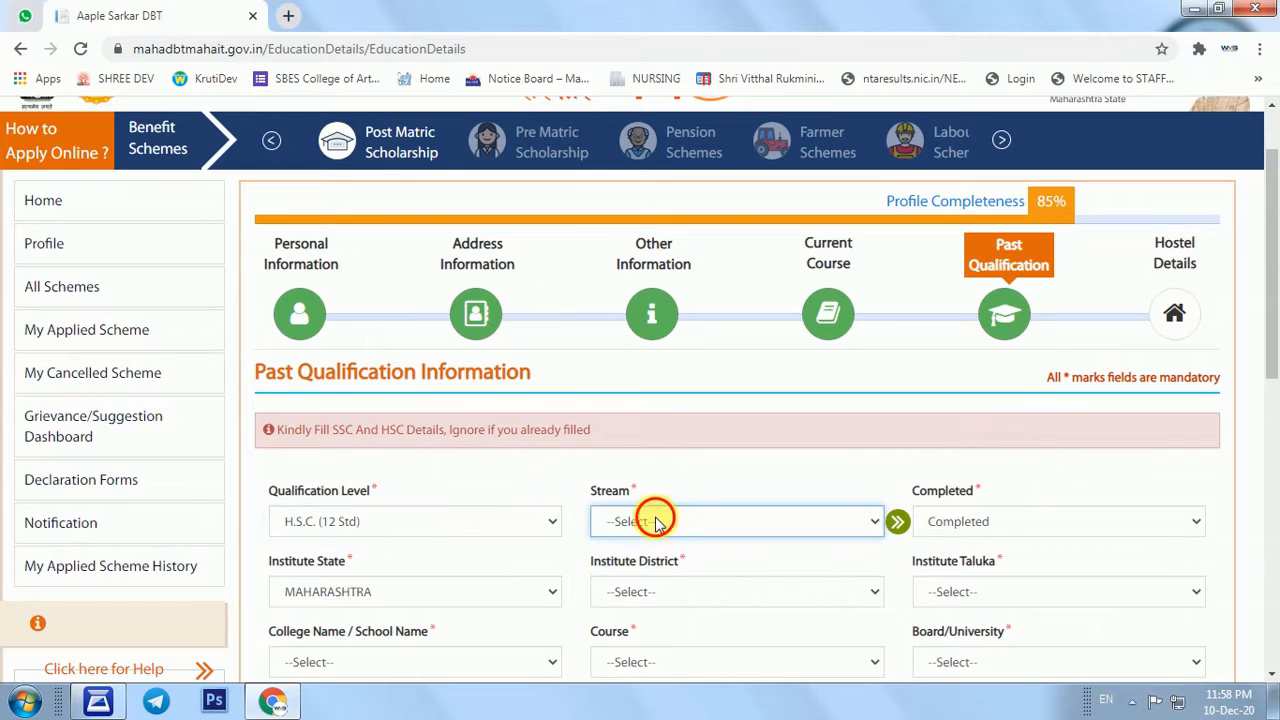
click(657, 522)
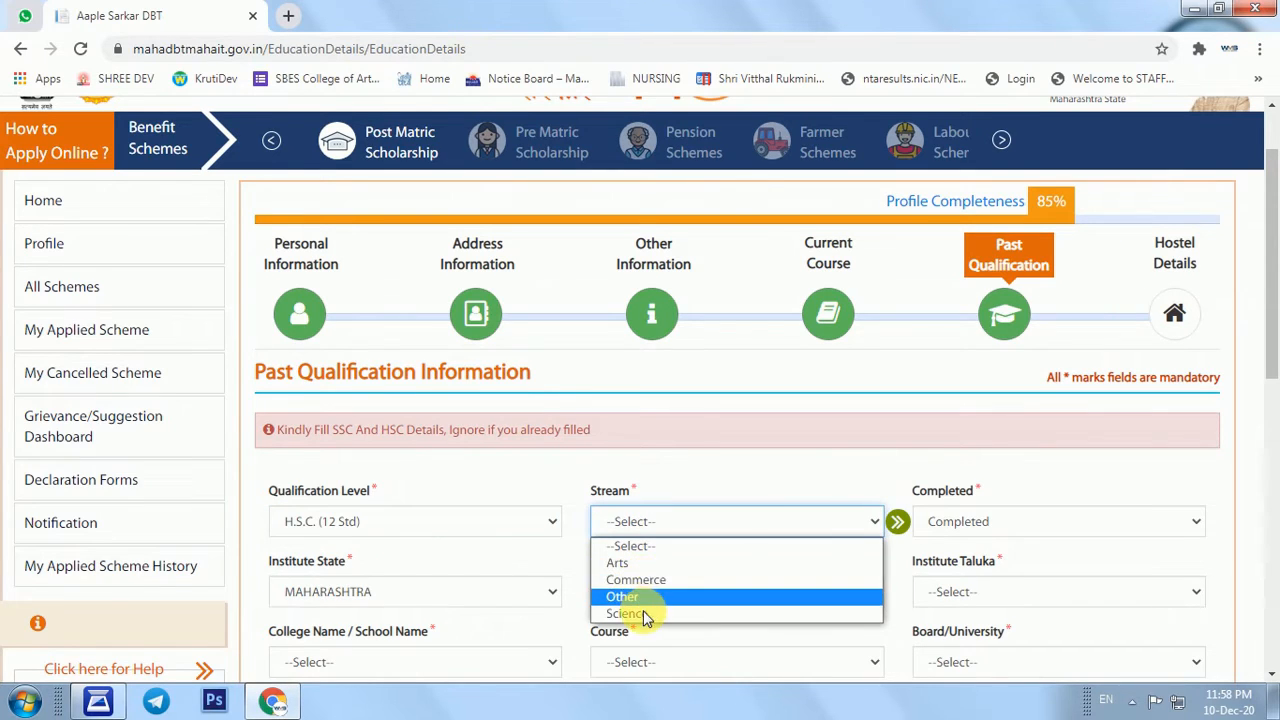
click(643, 612)
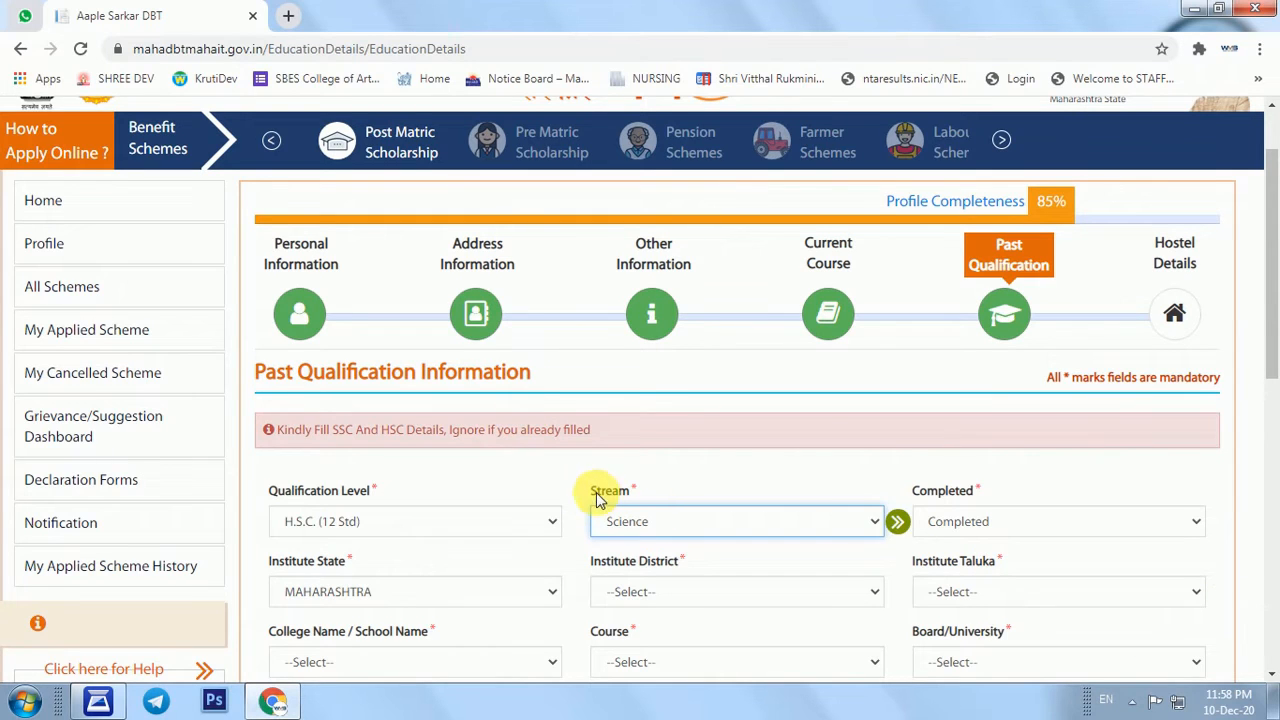
- Set the H.S.C. institute district to Aurangabad and its taluka to Vaijapur
scroll(783, 488, down, 1)
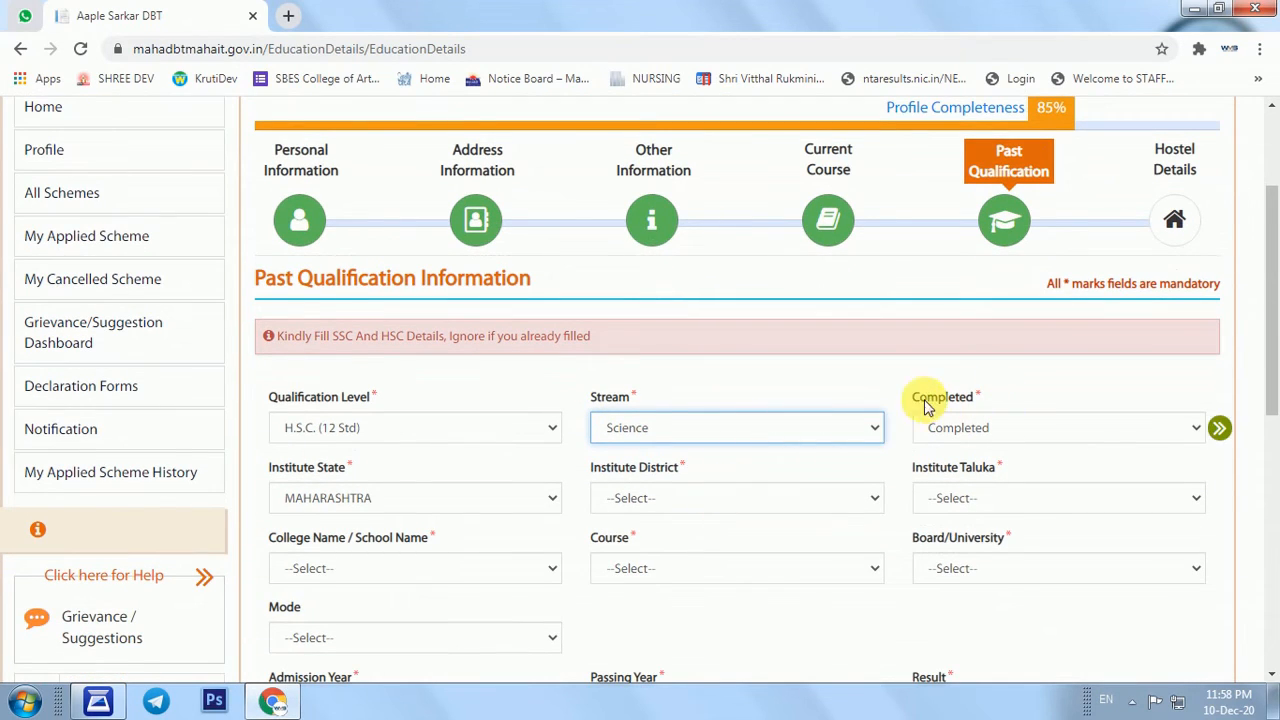
drag(926, 400, 974, 400)
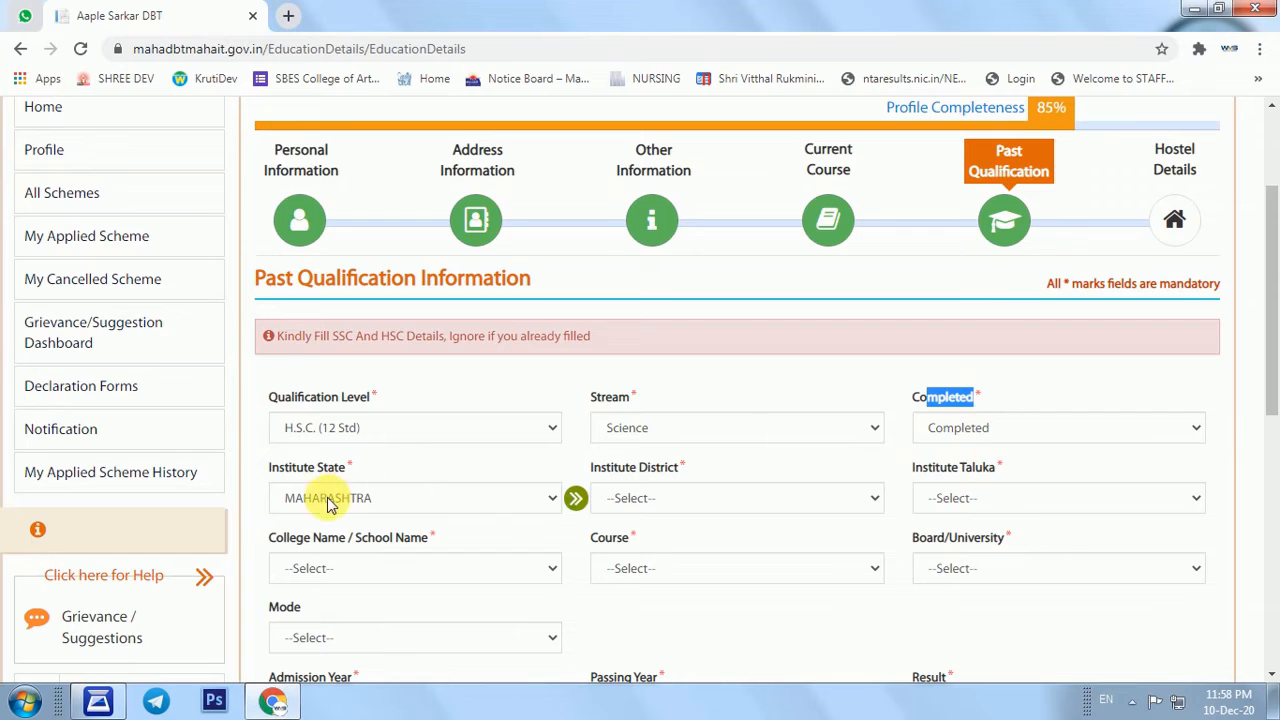
drag(270, 468, 371, 491)
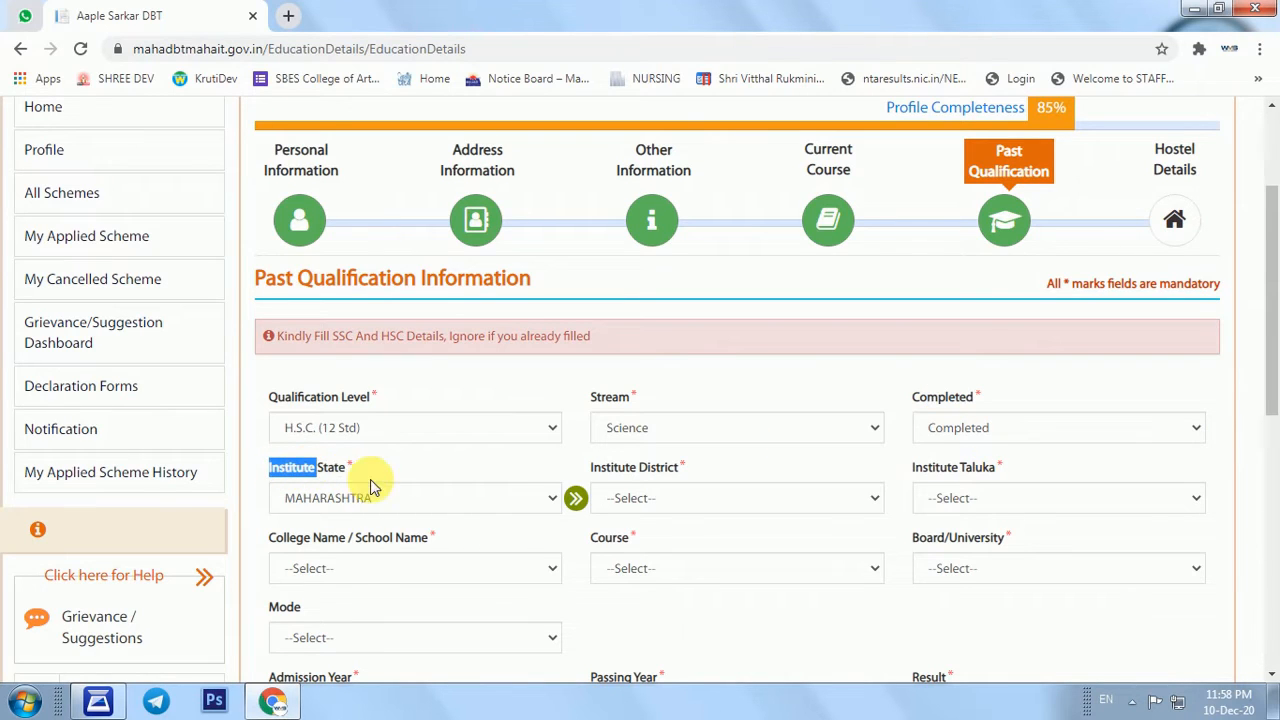
click(673, 502)
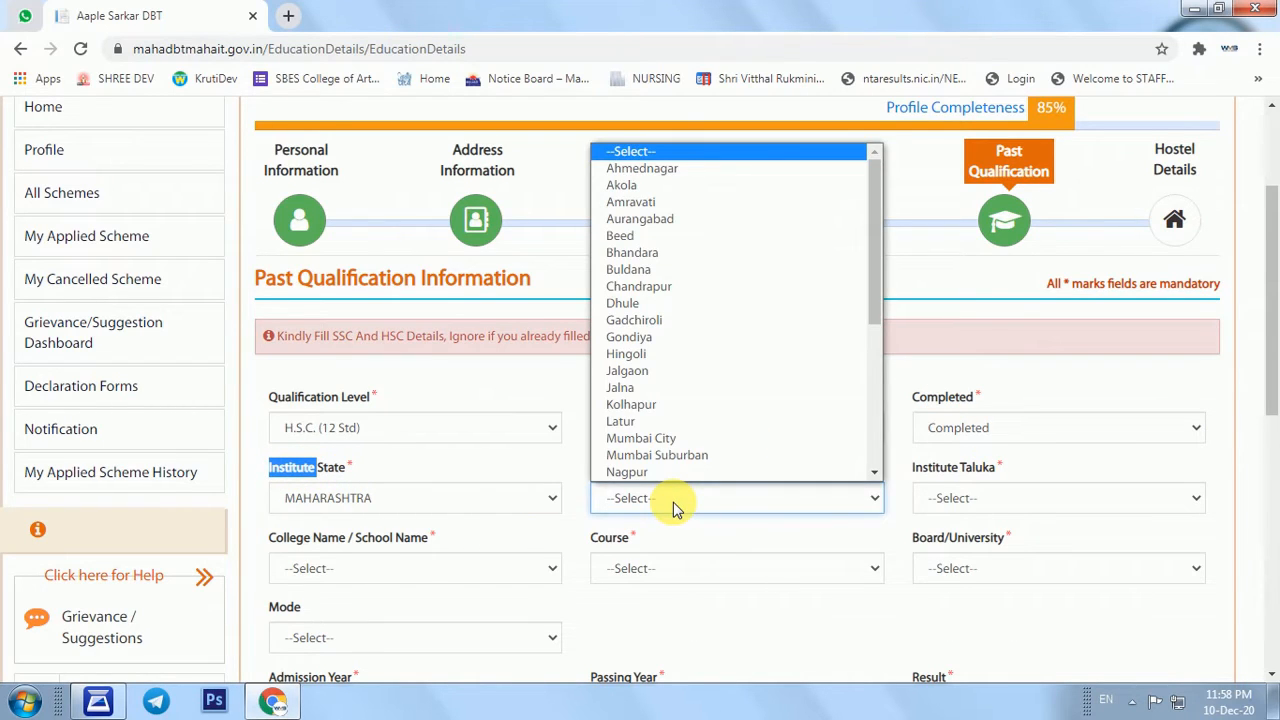
text(au)
key(Return)
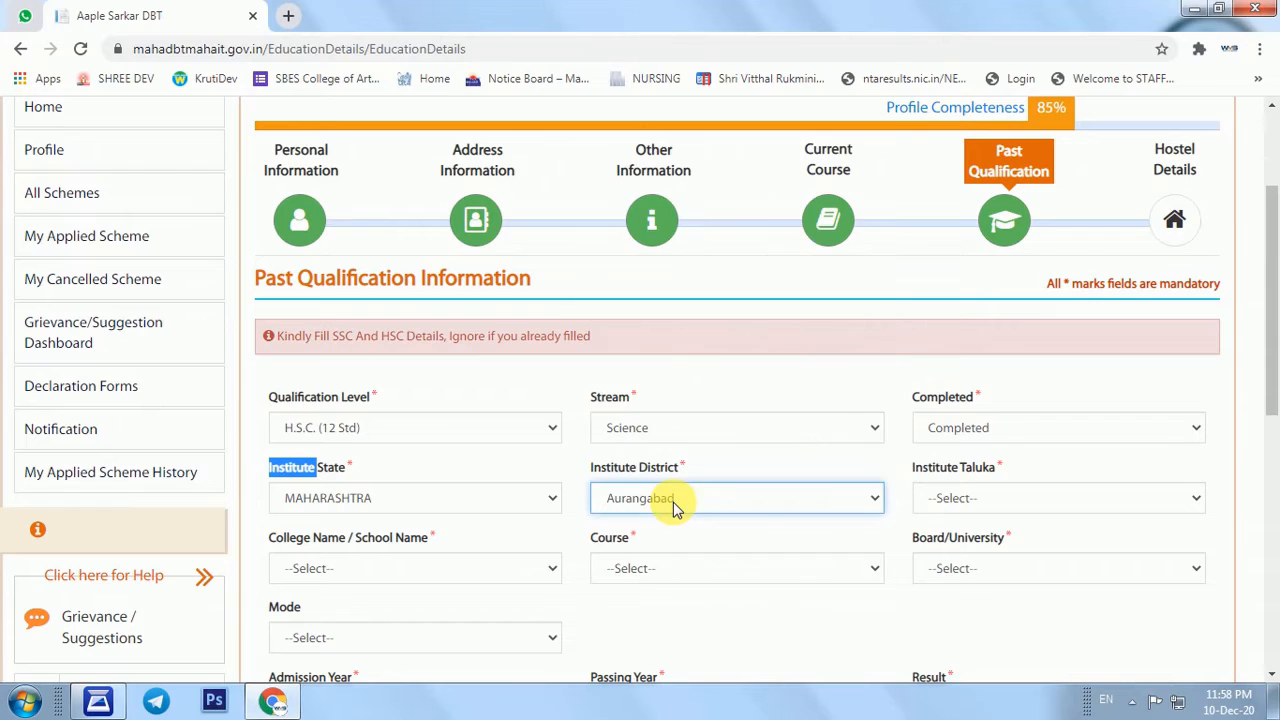
click(984, 511)
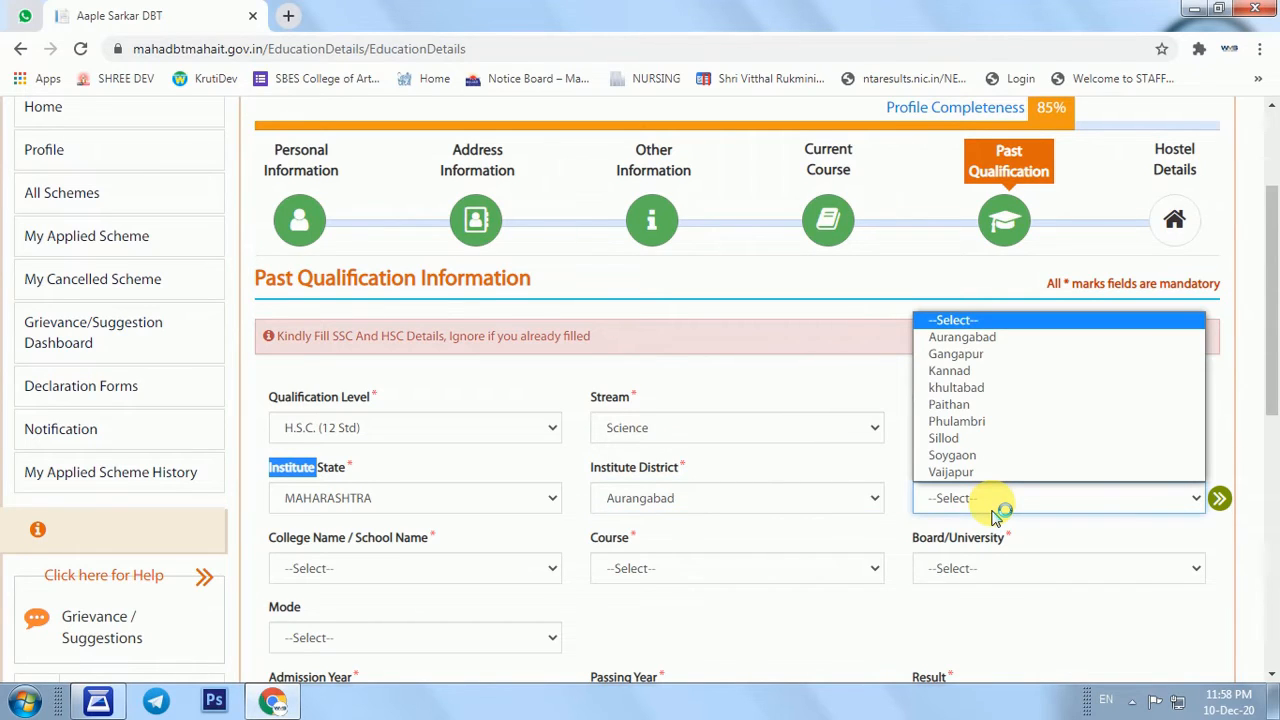
text(v)
key(Return)
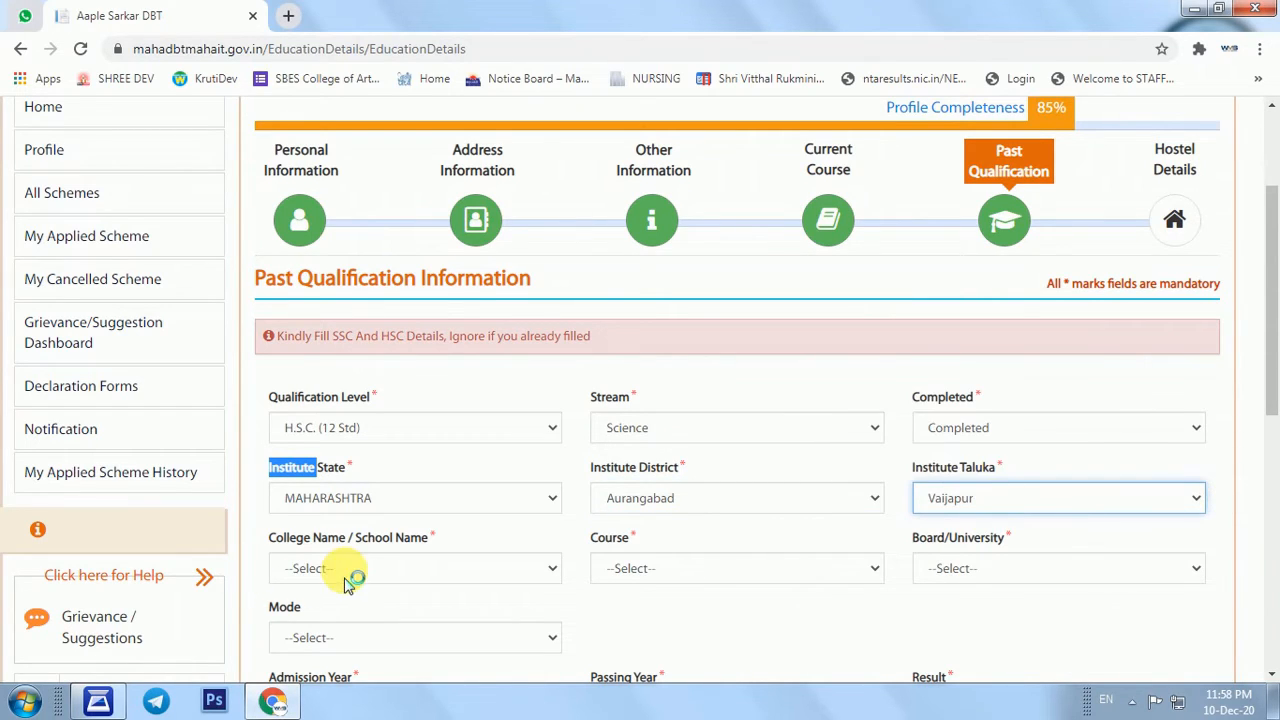
- Set the H.S.C. college name to S B HIGH SCHOOL GONDEGAON
click(345, 572)
text(sant)
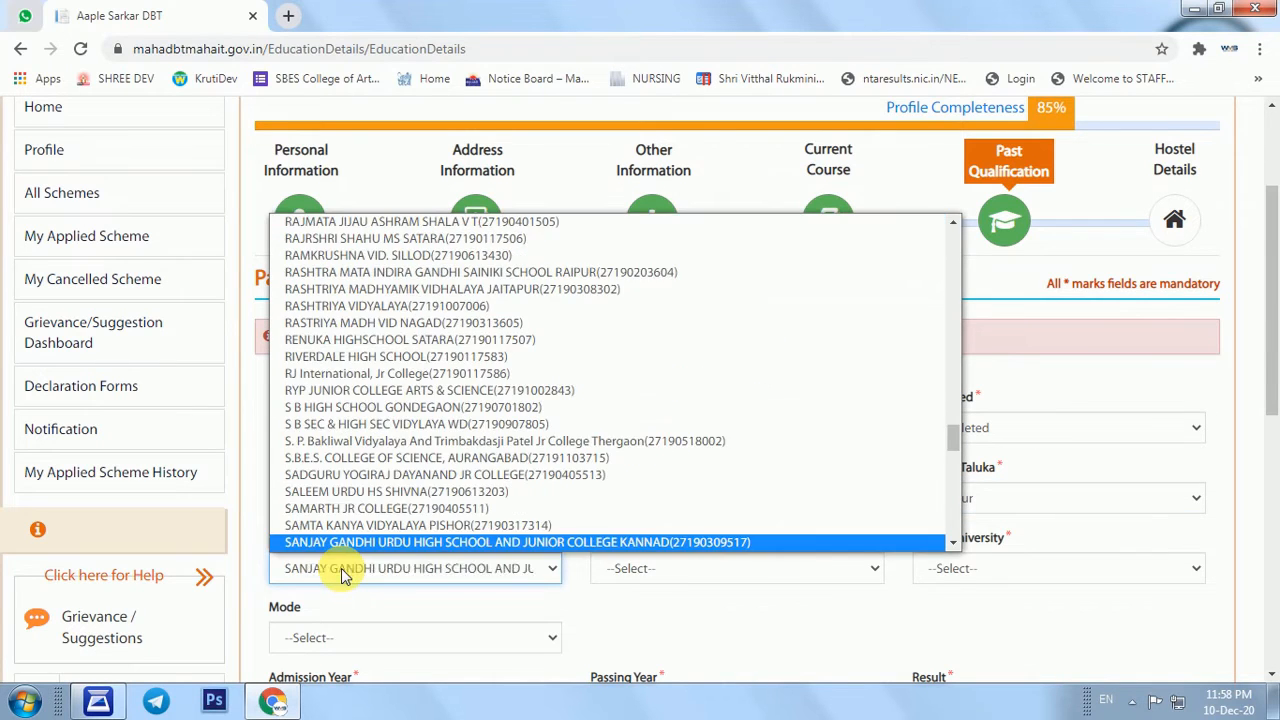
key(Up)
key(Up)
key(Up)
key(Up)
key(Up)
key(Up)
key(Up)
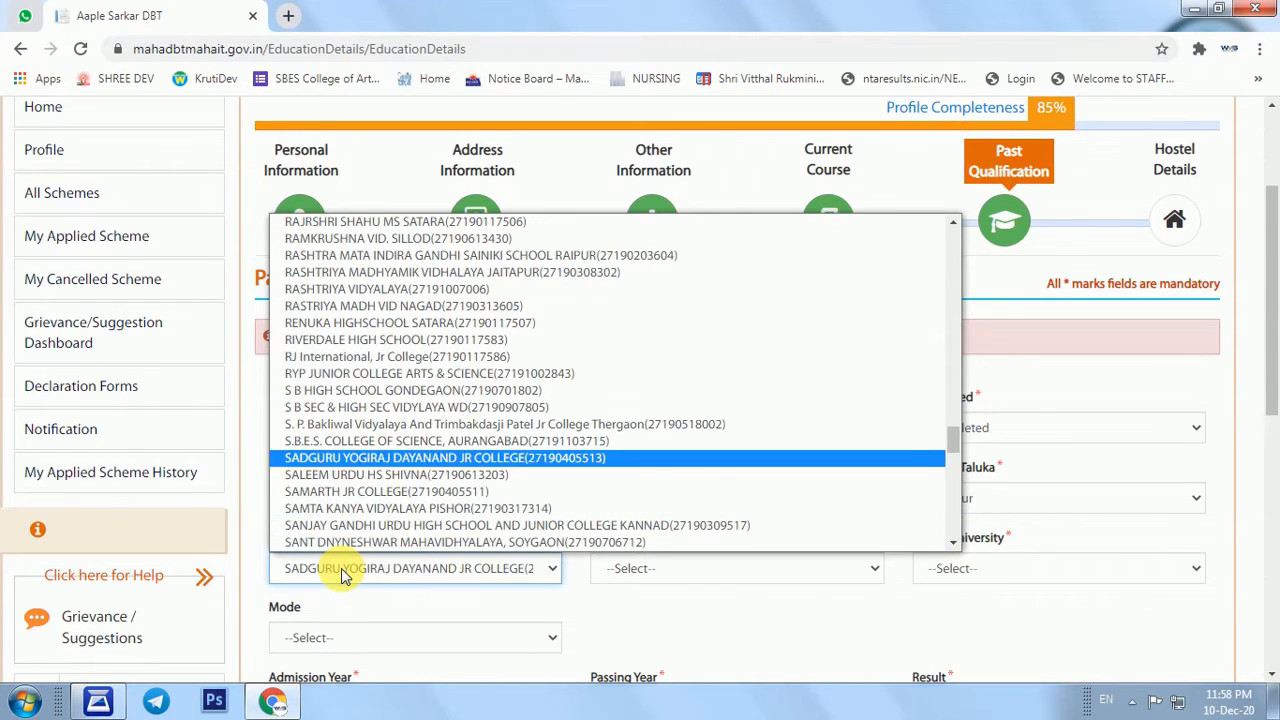
key(Up)
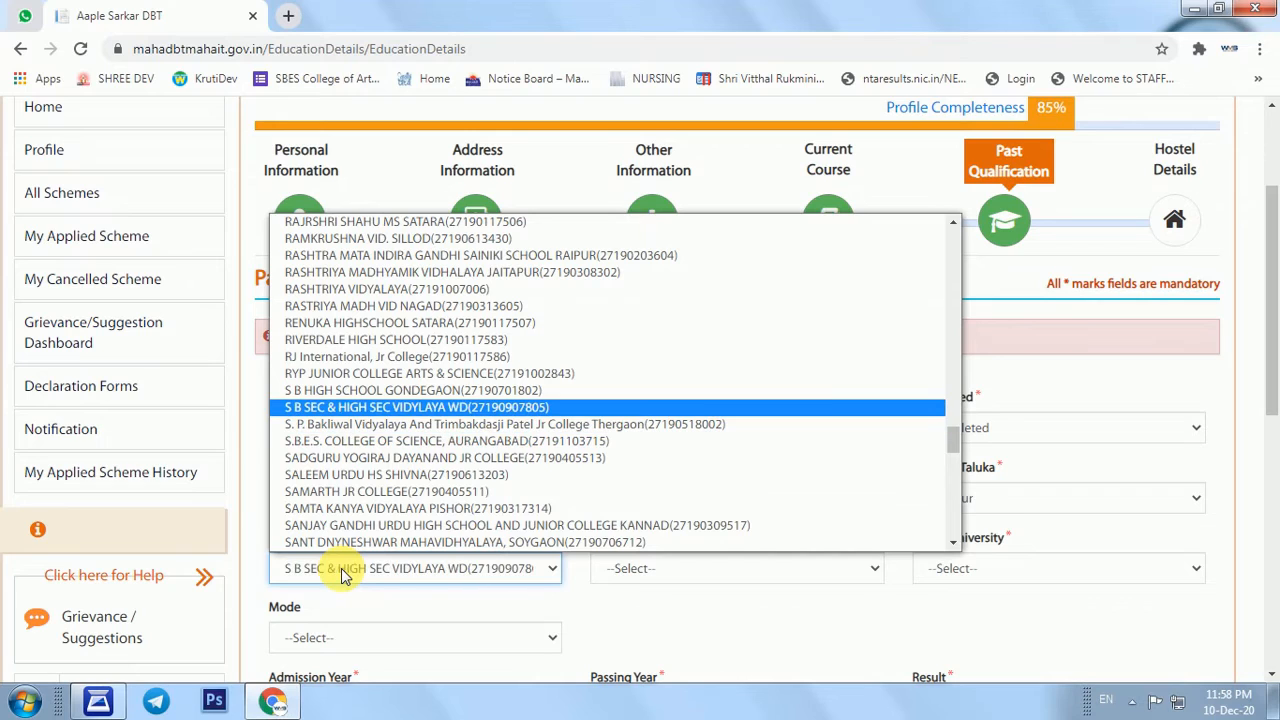
key(Up)
key(Return)
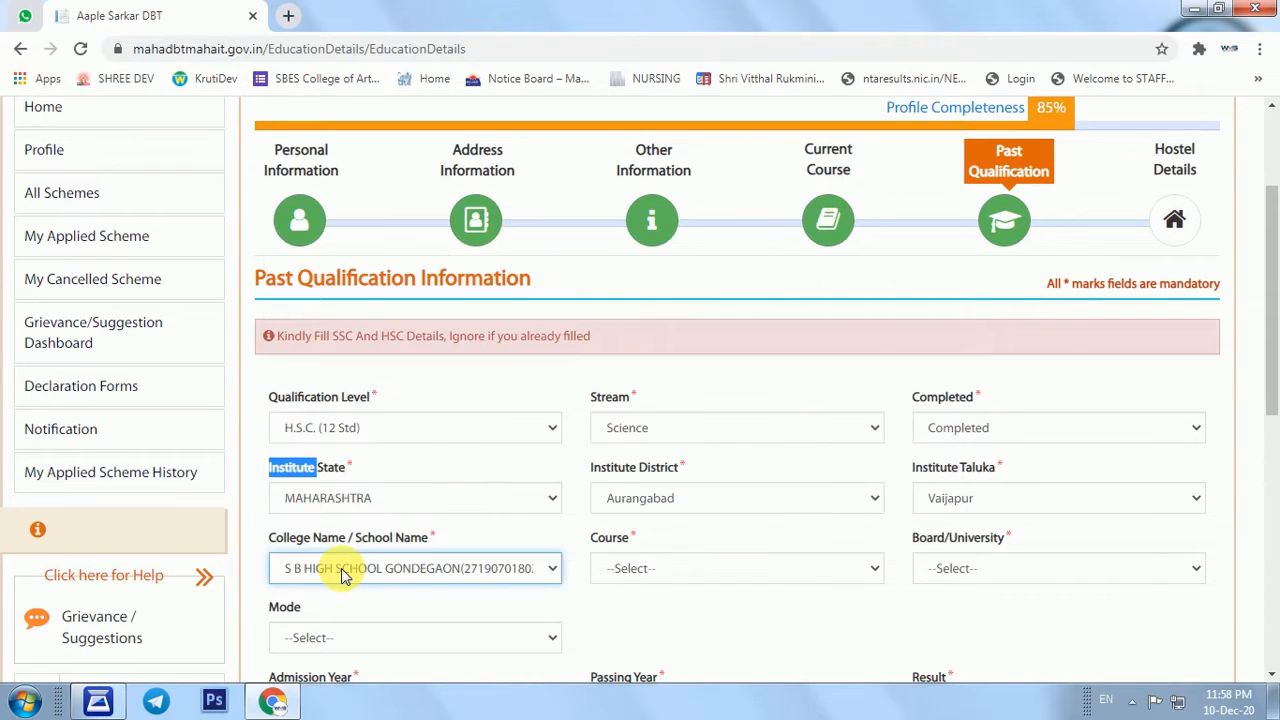
- Set the H.S.C. course to 12th Science (Aided) and the board to Maharashtra State Board of Secondary and Higher Secondary Education
click(685, 577)
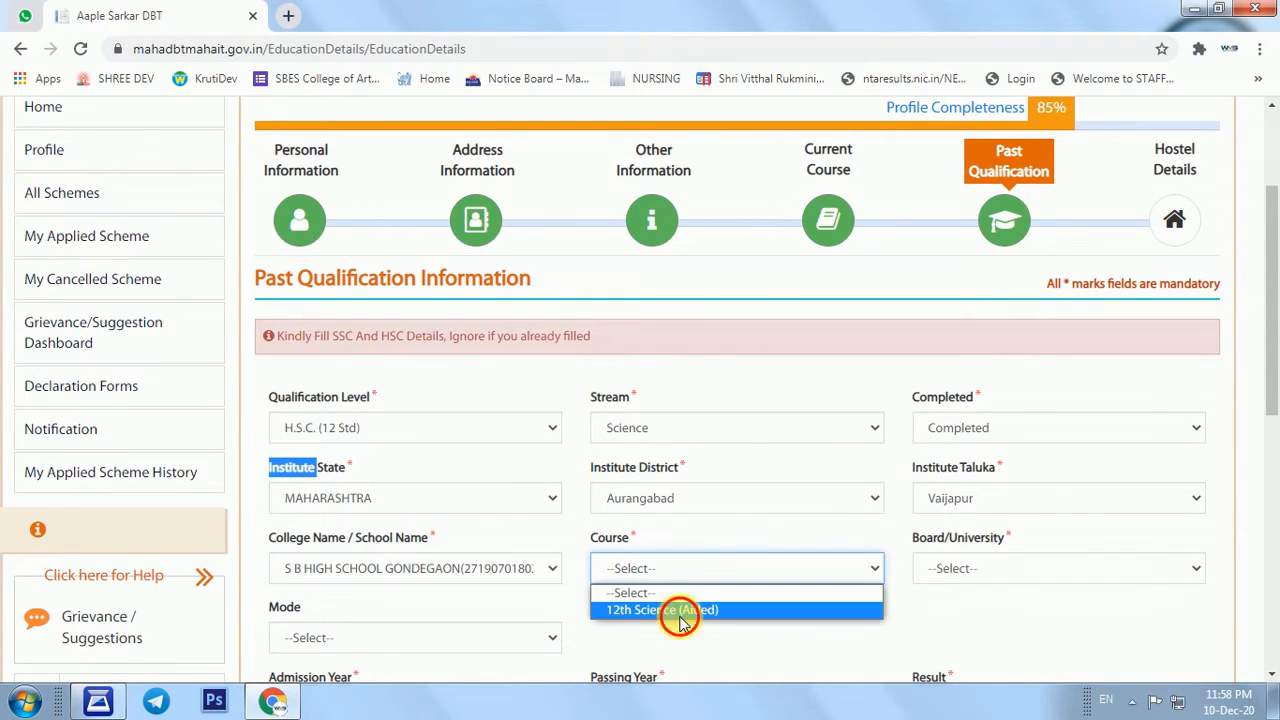
click(680, 607)
click(960, 578)
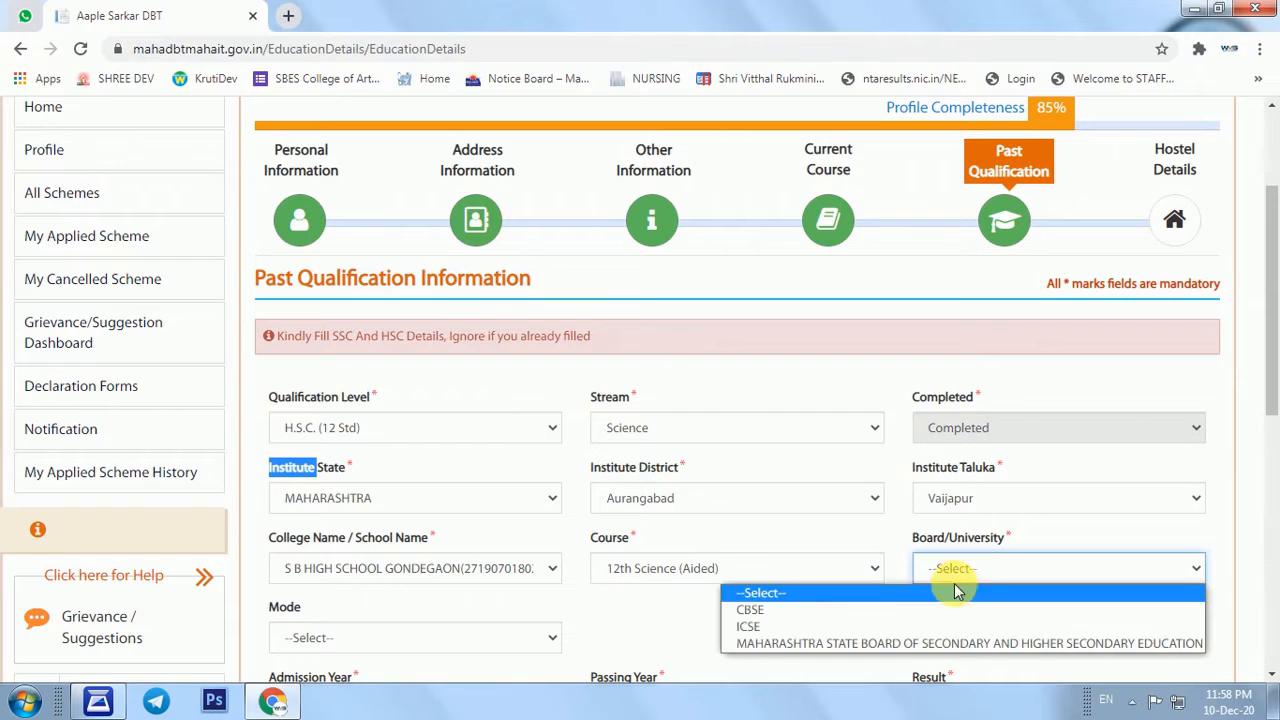
click(920, 645)
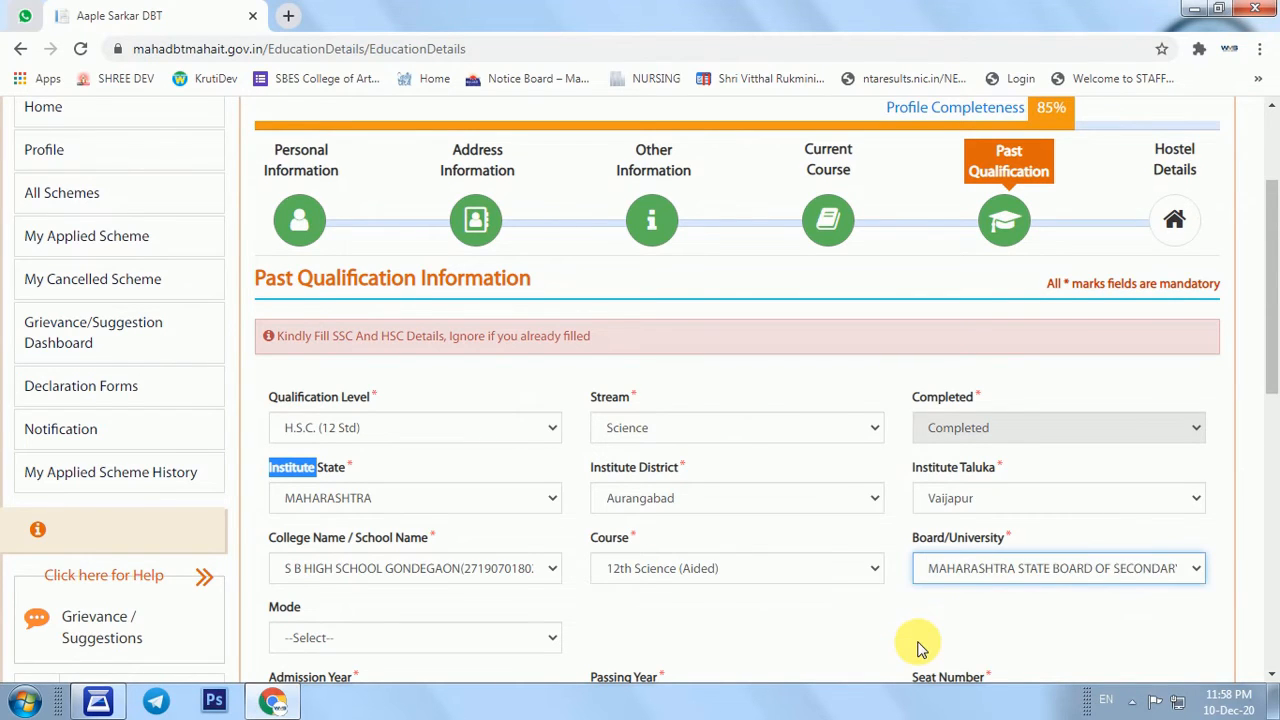
- Set the H.S.C. mode to Regular and the admission year to 2019
scroll(886, 650, down, 2)
double_click(282, 420)
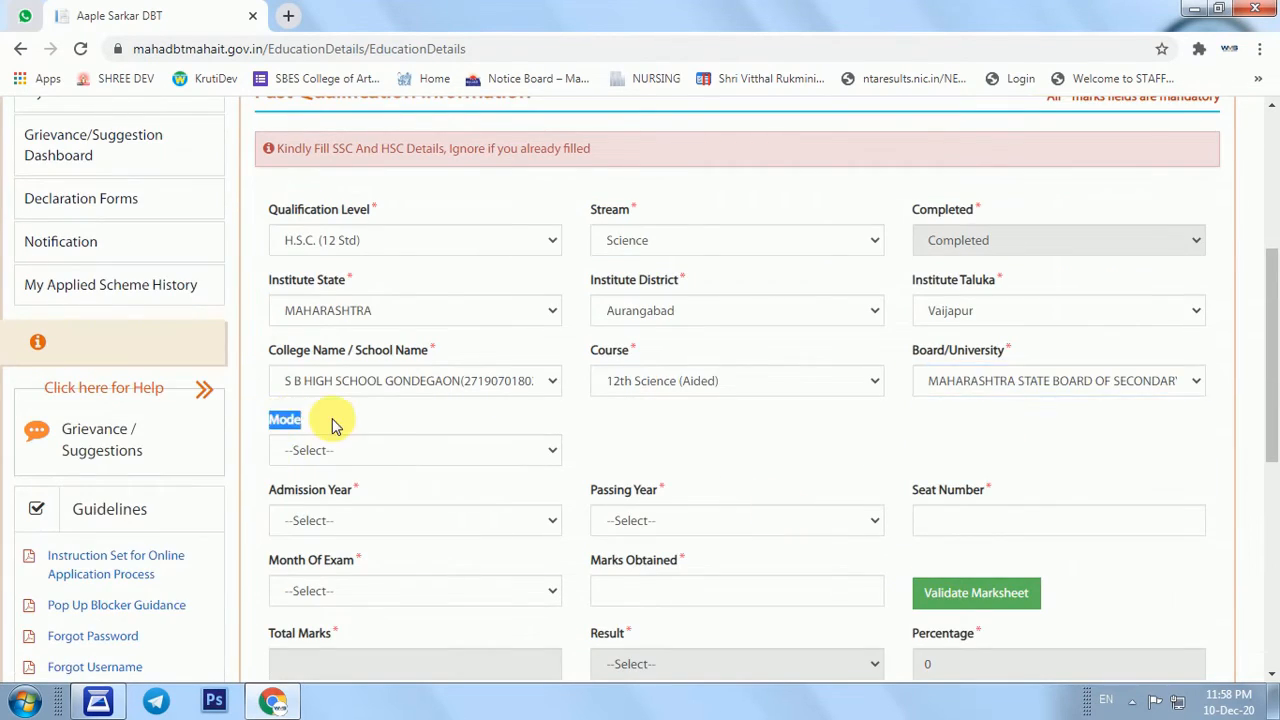
click(325, 456)
click(314, 492)
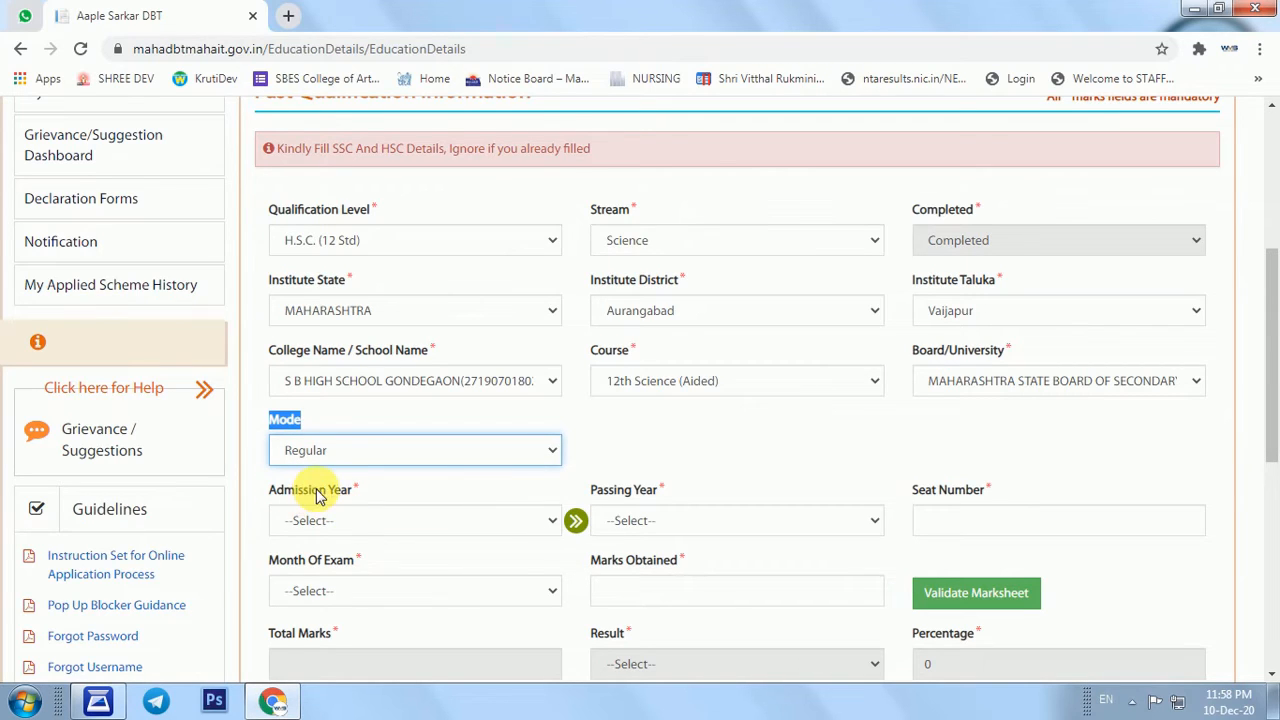
click(323, 520)
text(2000)
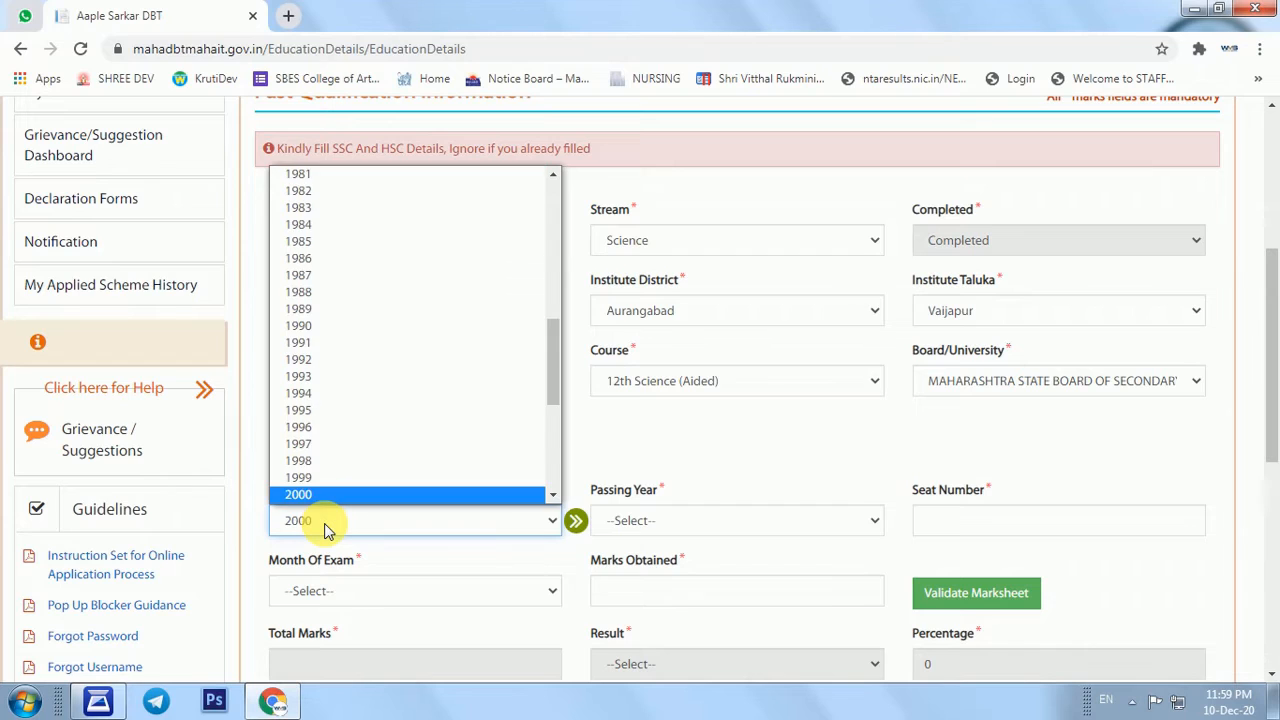
text(19)
key(Return)
key(Tab)
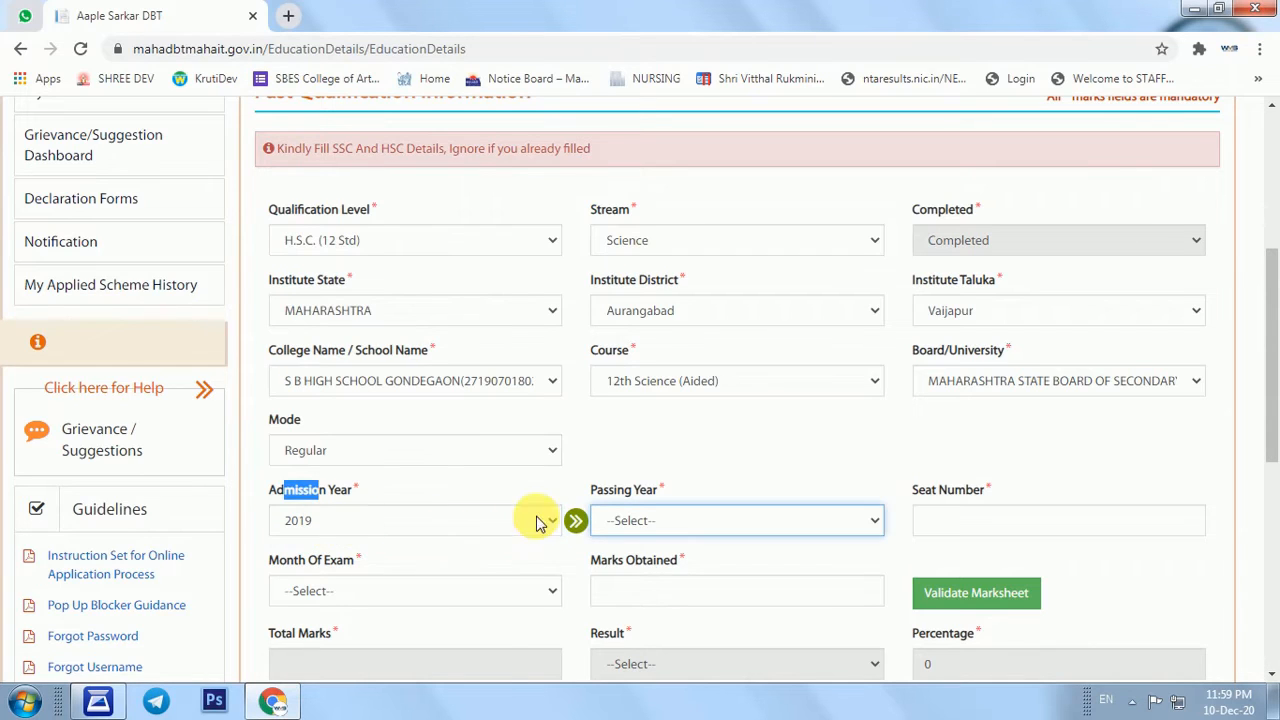
- Set the H.S.C. passing year to 2020 and enter the applicant's exam seat number
drag(592, 492, 657, 514)
click(660, 521)
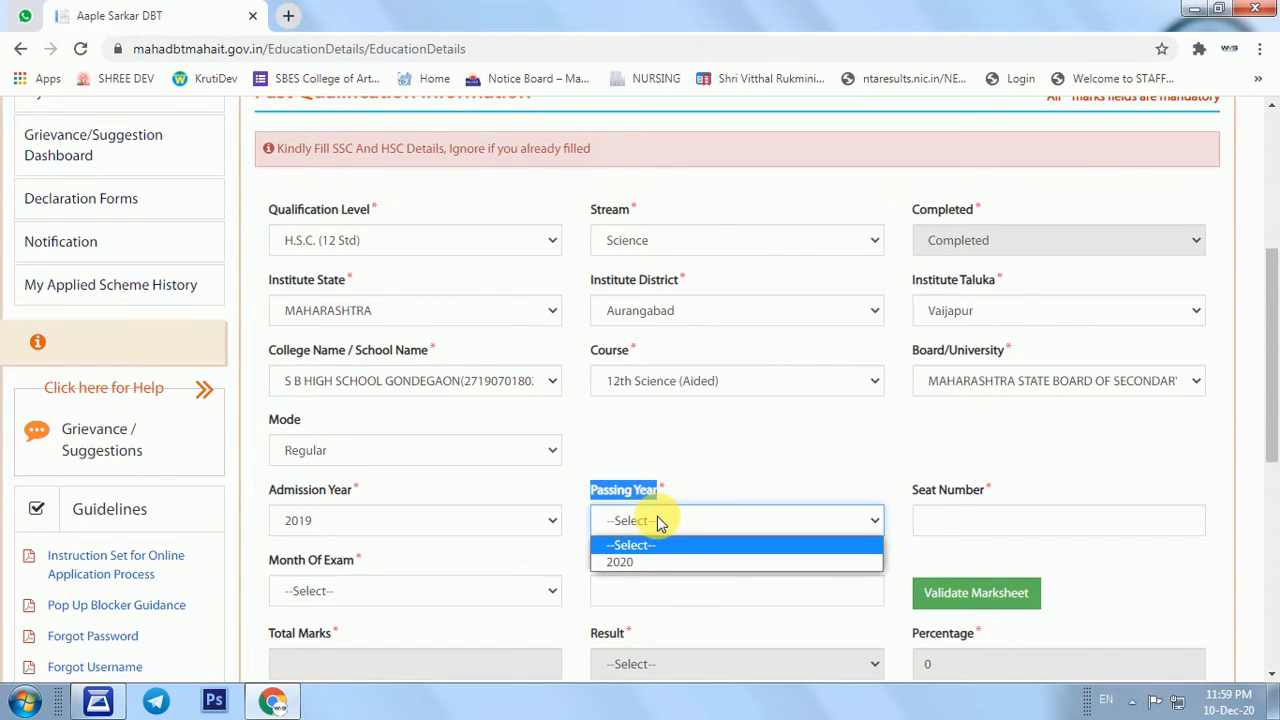
key(Down)
key(Return)
click(968, 528)
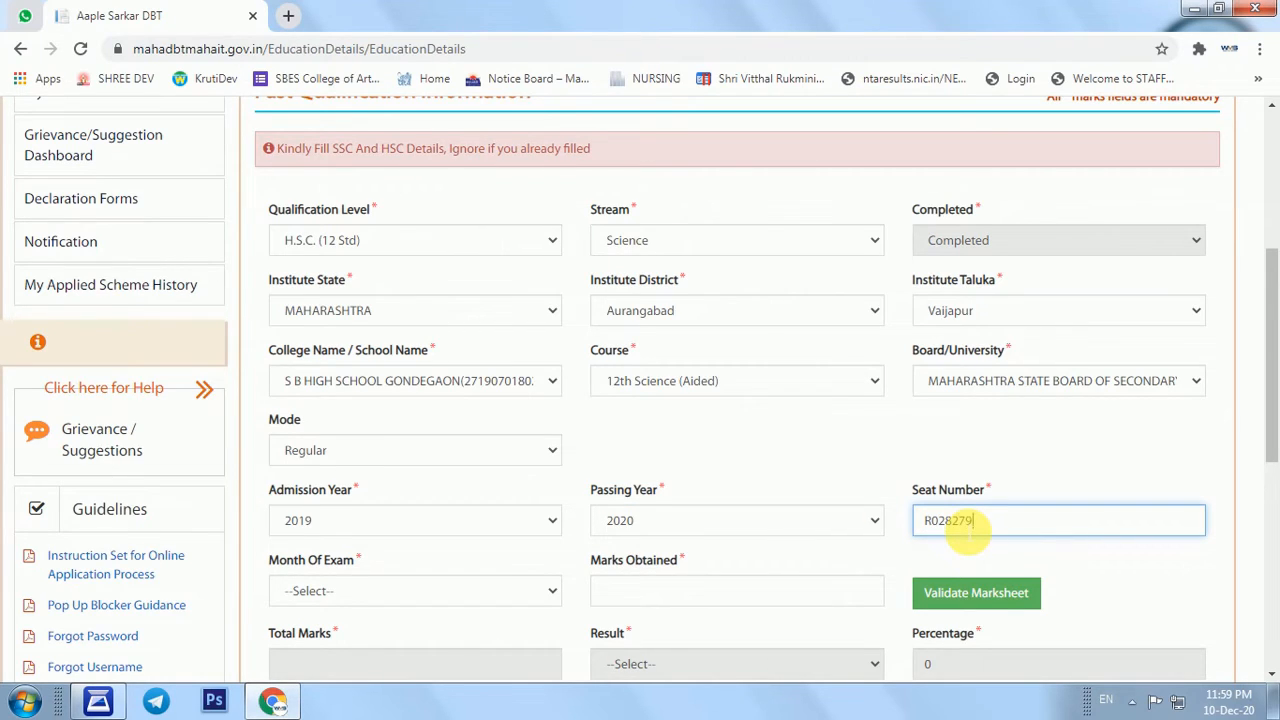
key(Tab)
- Set the exam month to FEB/MAR and the marks obtained to 513, then try to validate the H.S.C. marksheet
click(349, 586)
click(320, 518)
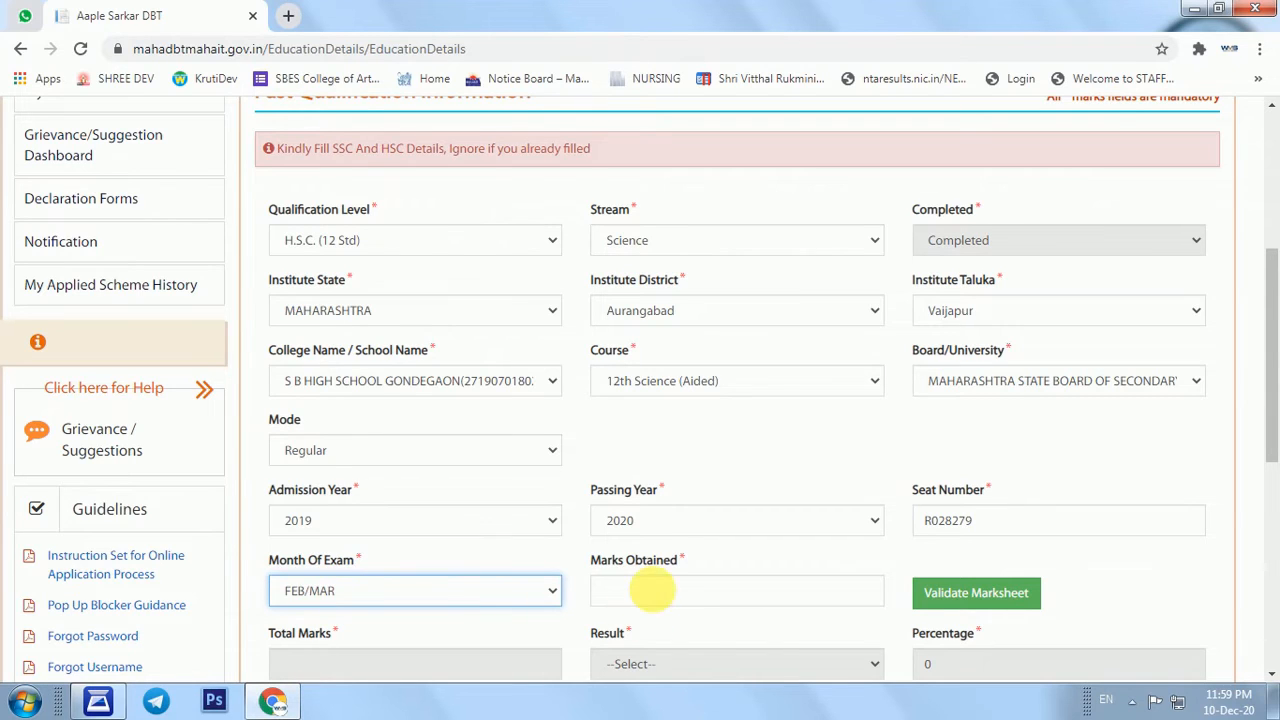
click(652, 591)
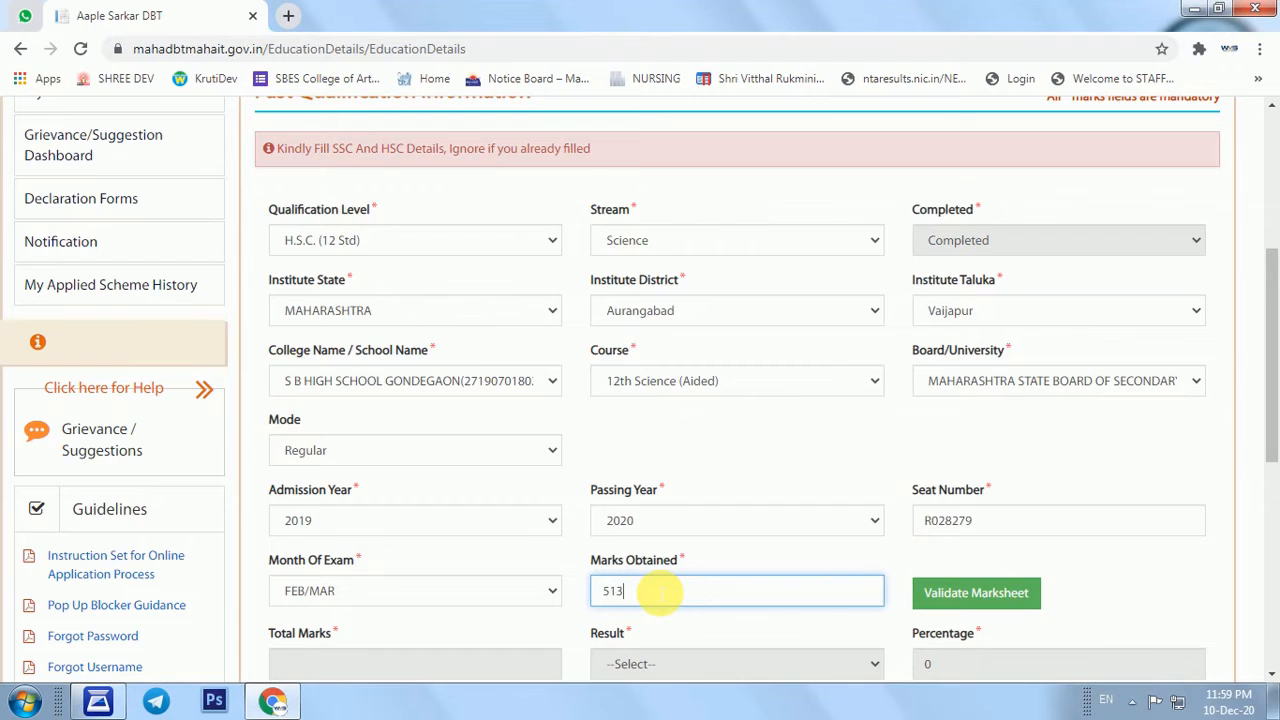
key(Tab)
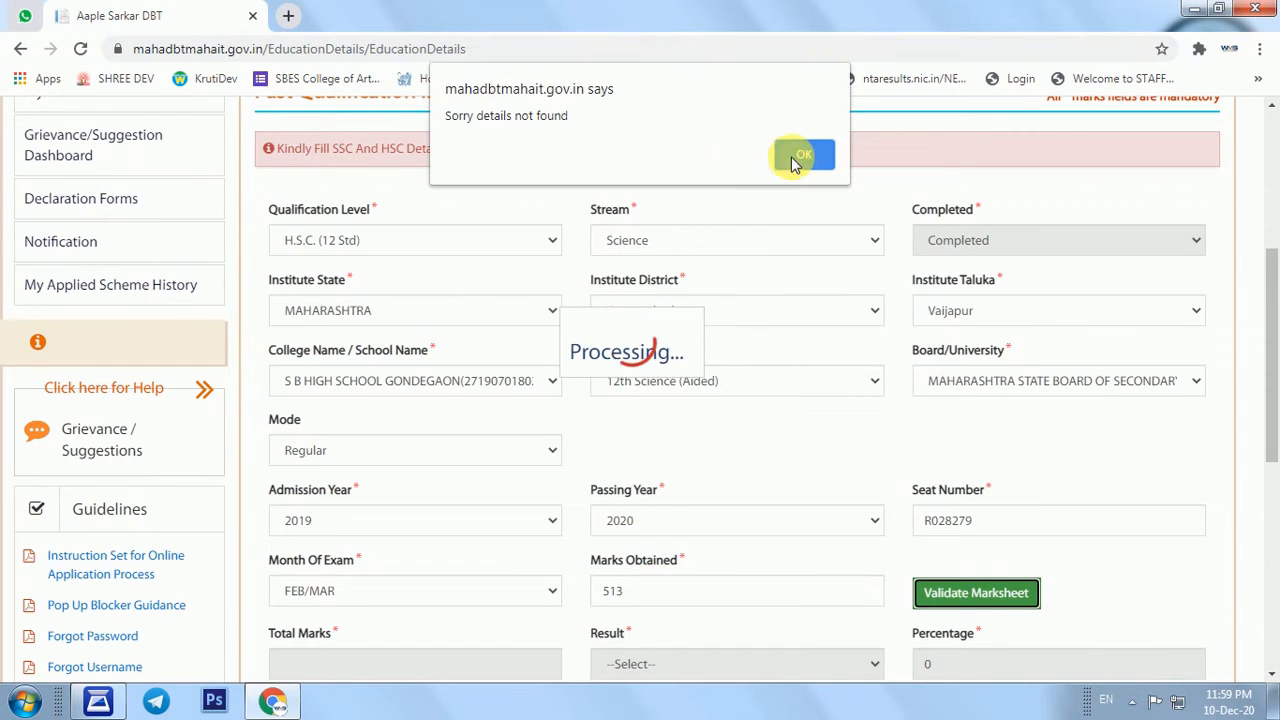
click(795, 157)
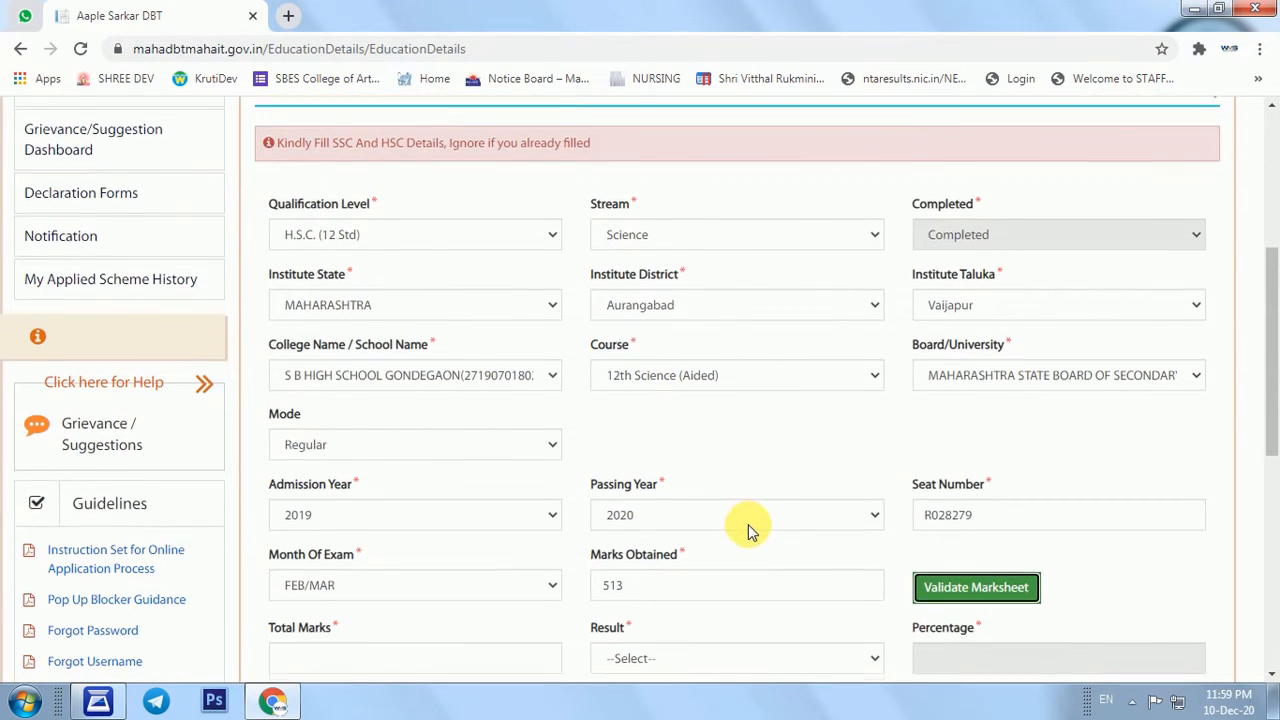
- Enter 650 as the H.S.C. total marks and set the result to Passed
scroll(752, 532, down, 1)
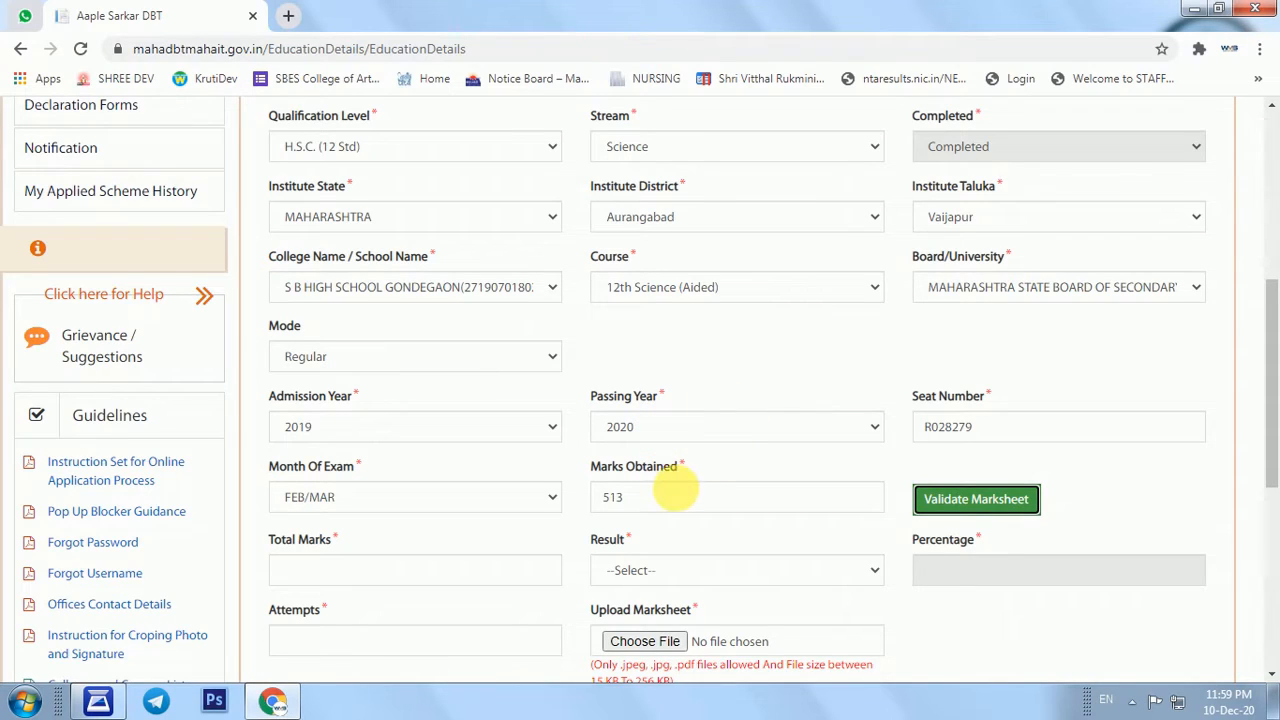
click(357, 571)
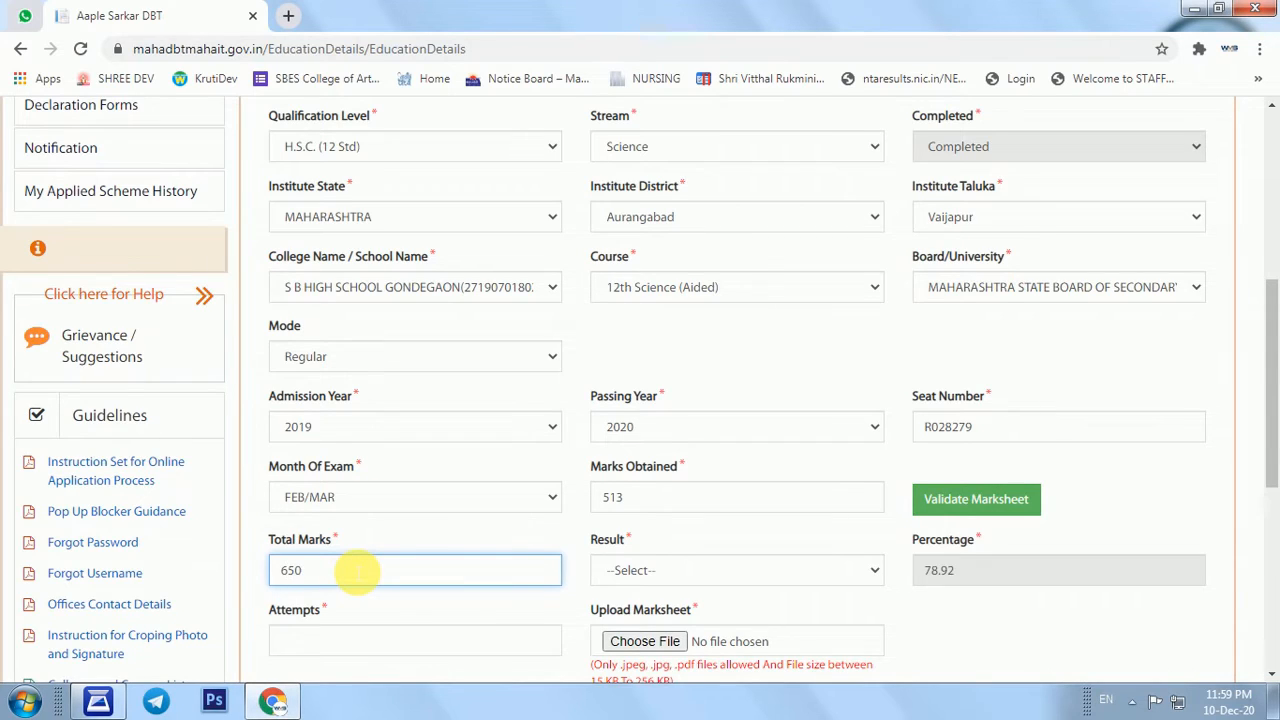
key(Tab)
key(space)
key(Down)
key(Return)
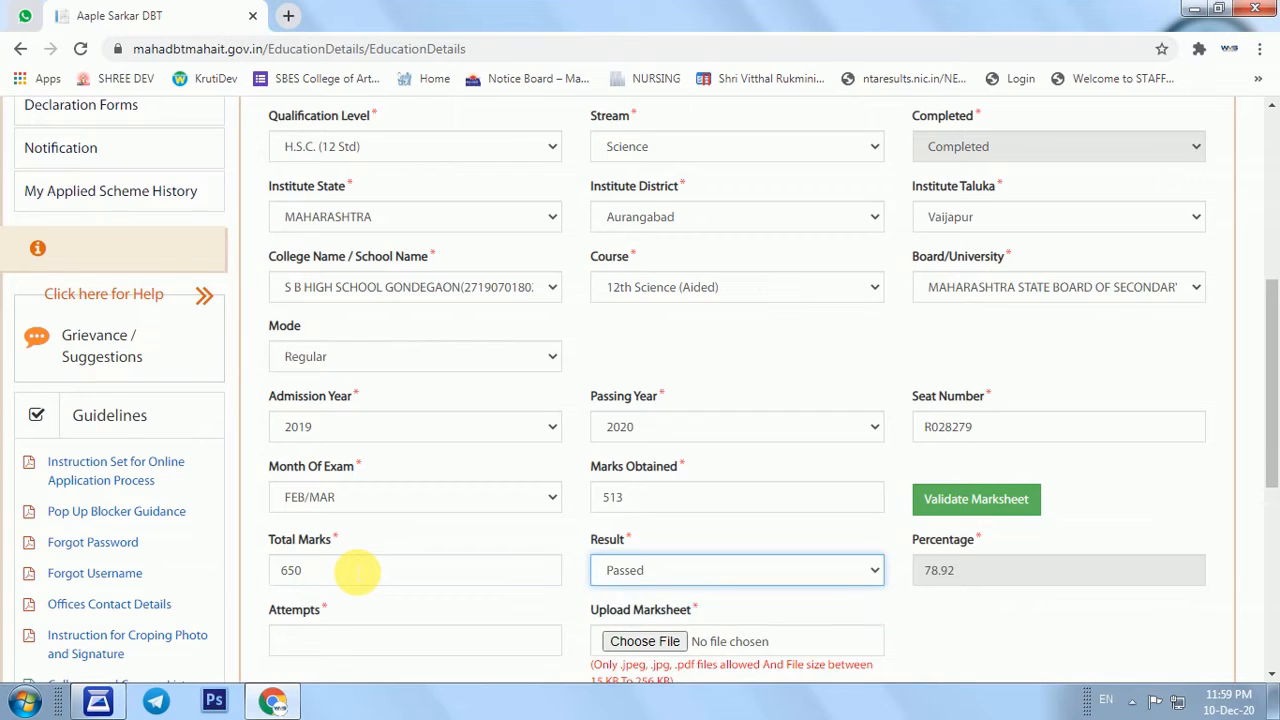
- Set the H.S.C. attempts to 1 and attach income.jpg as the marksheet
scroll(345, 590, down, 1)
click(317, 560)
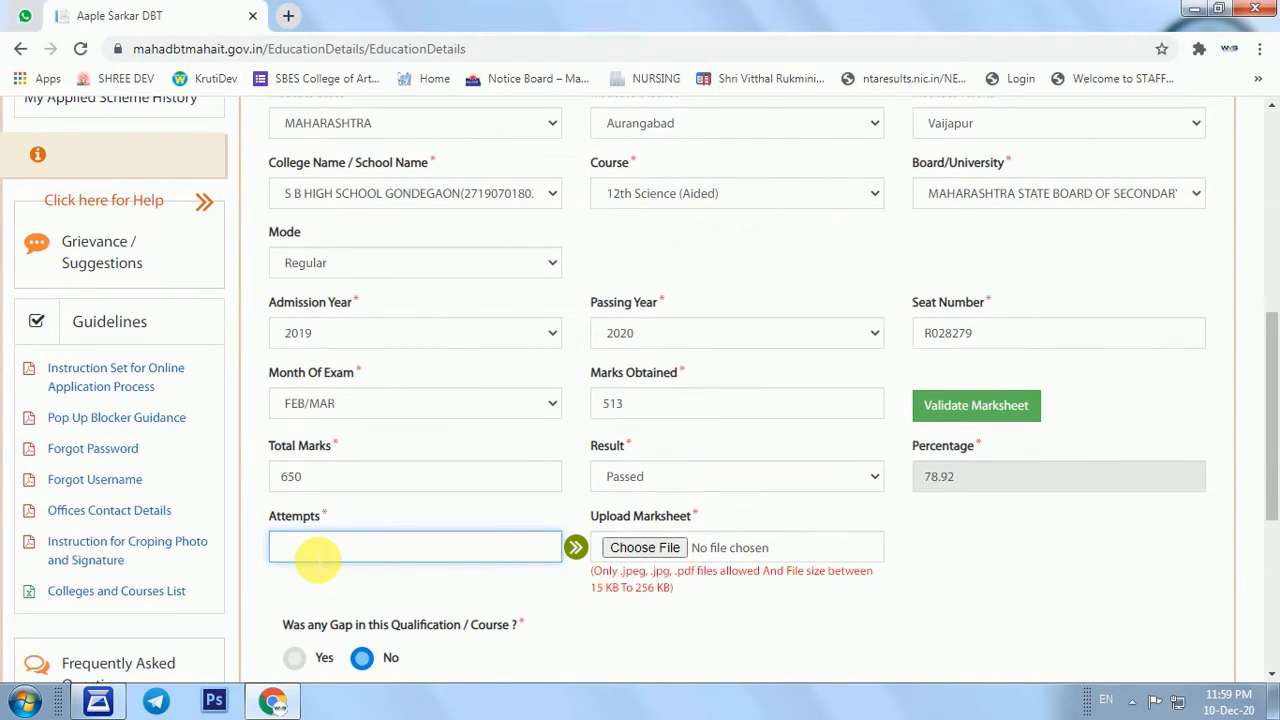
text(1)
key(Tab)
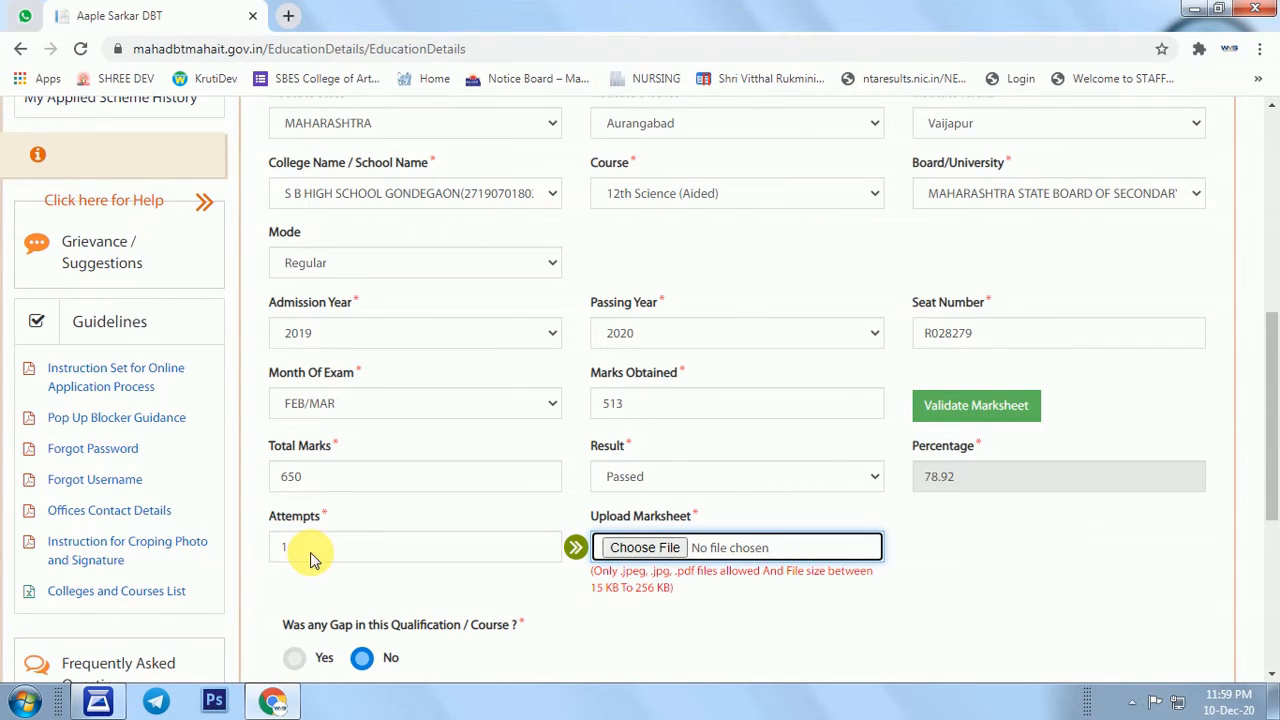
key(Return)
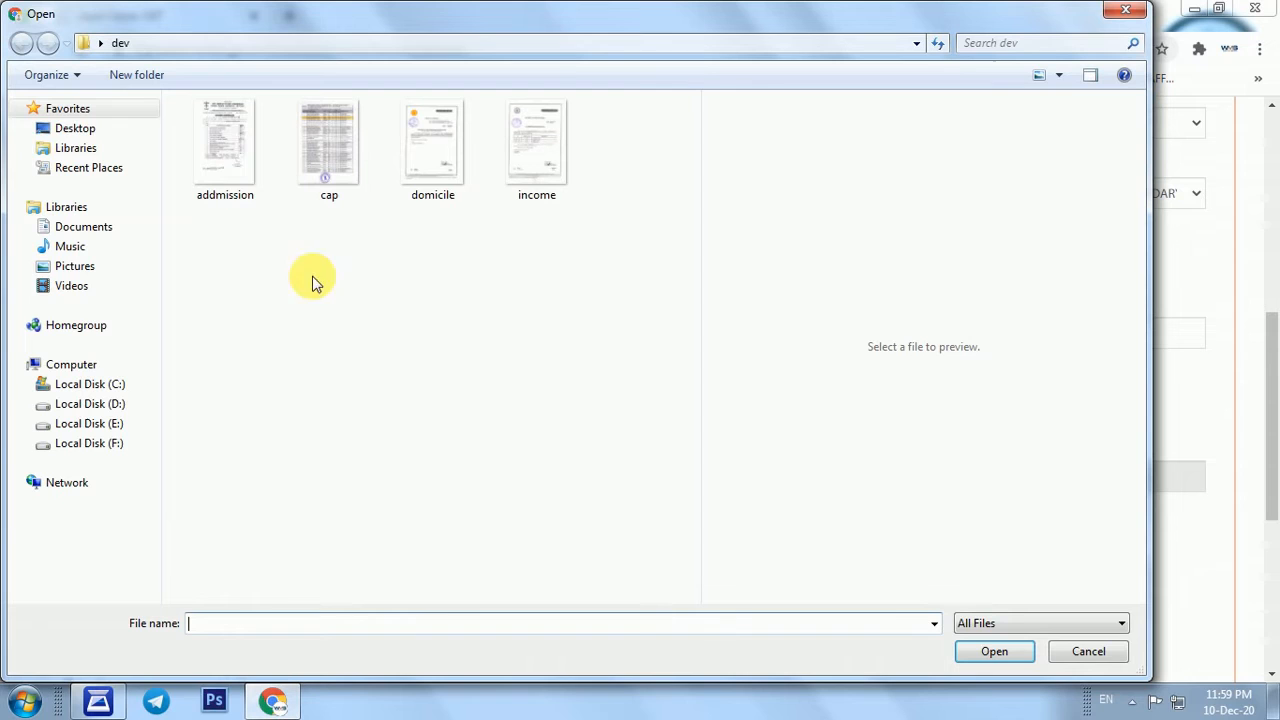
click(45, 130)
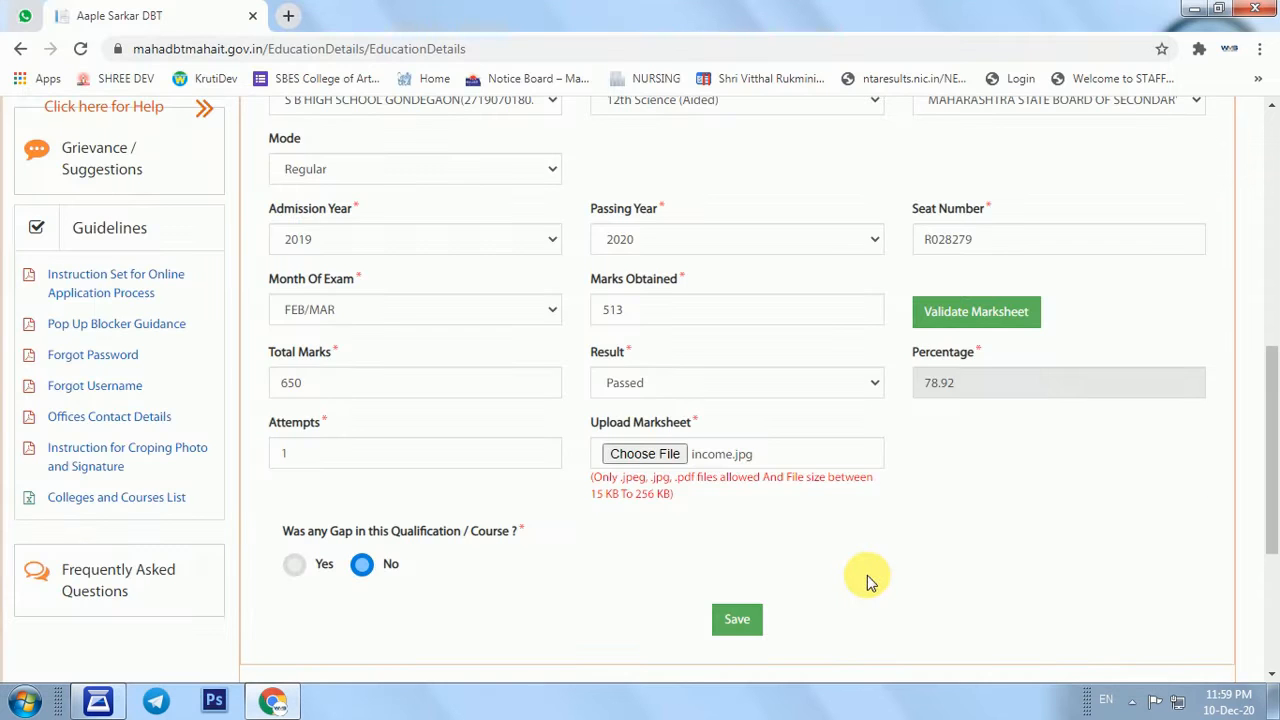
- Save the H.S.C. qualification without a gap and acknowledge the confirmation
scroll(868, 582, down, 4)
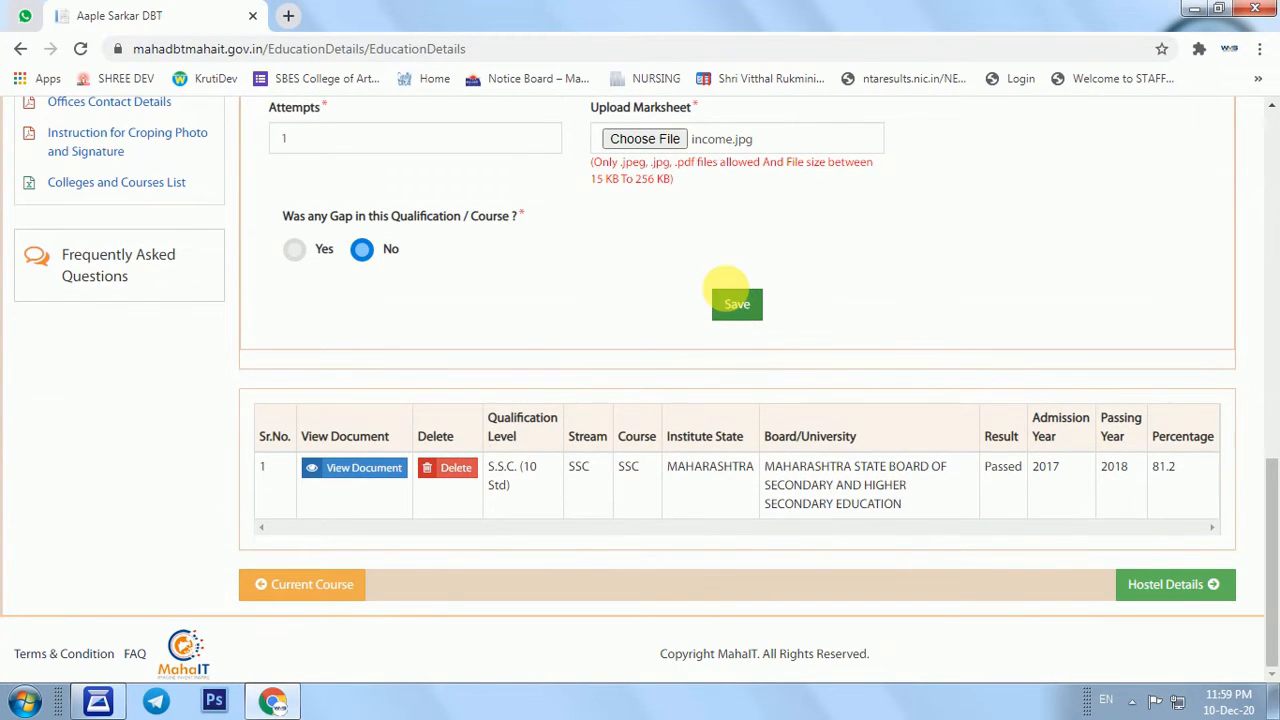
click(736, 304)
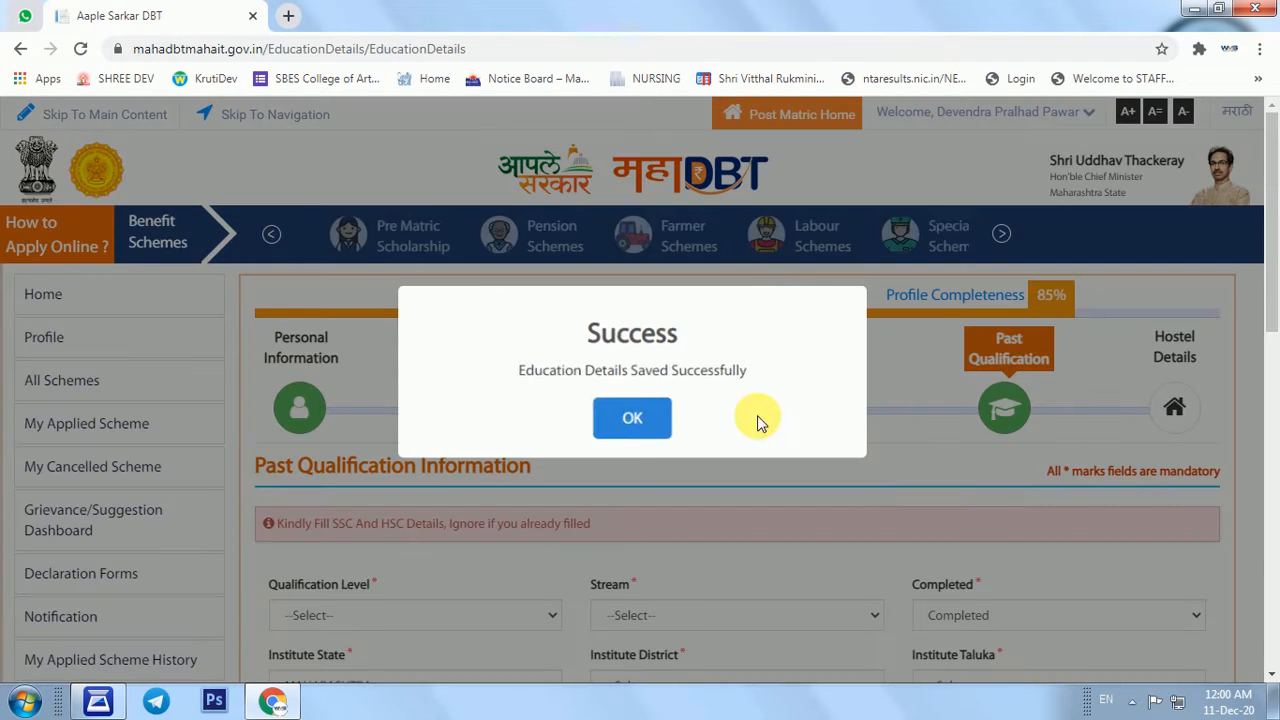
drag(518, 371, 744, 372)
click(629, 420)
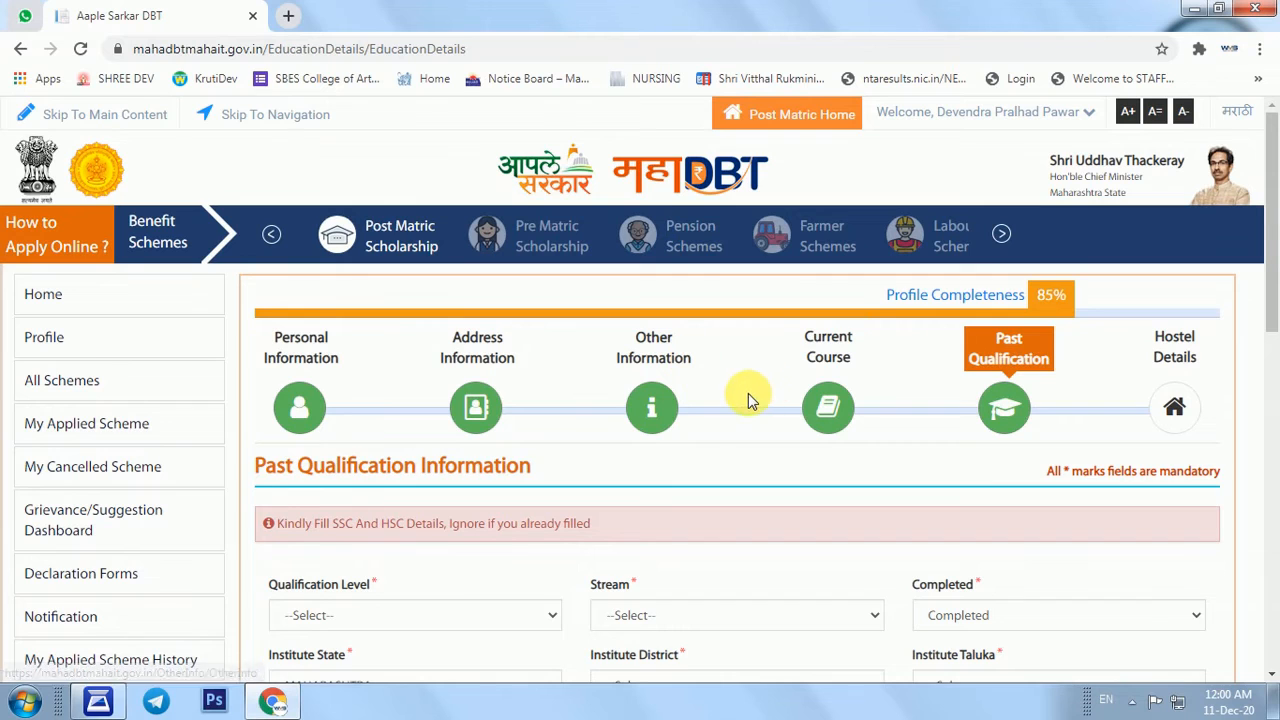
- Proceed to the Hostel Details section and go to its Beneficiary Category options
scroll(812, 456, down, 10)
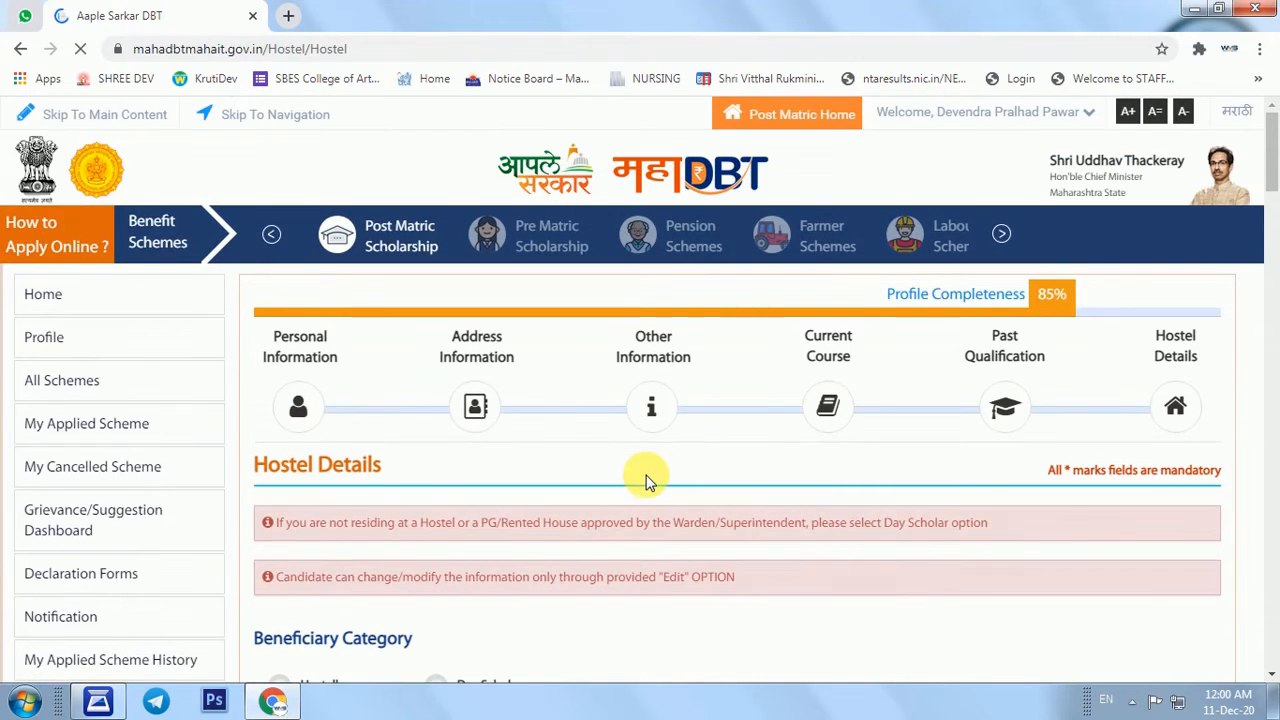
scroll(645, 487, down, 3)
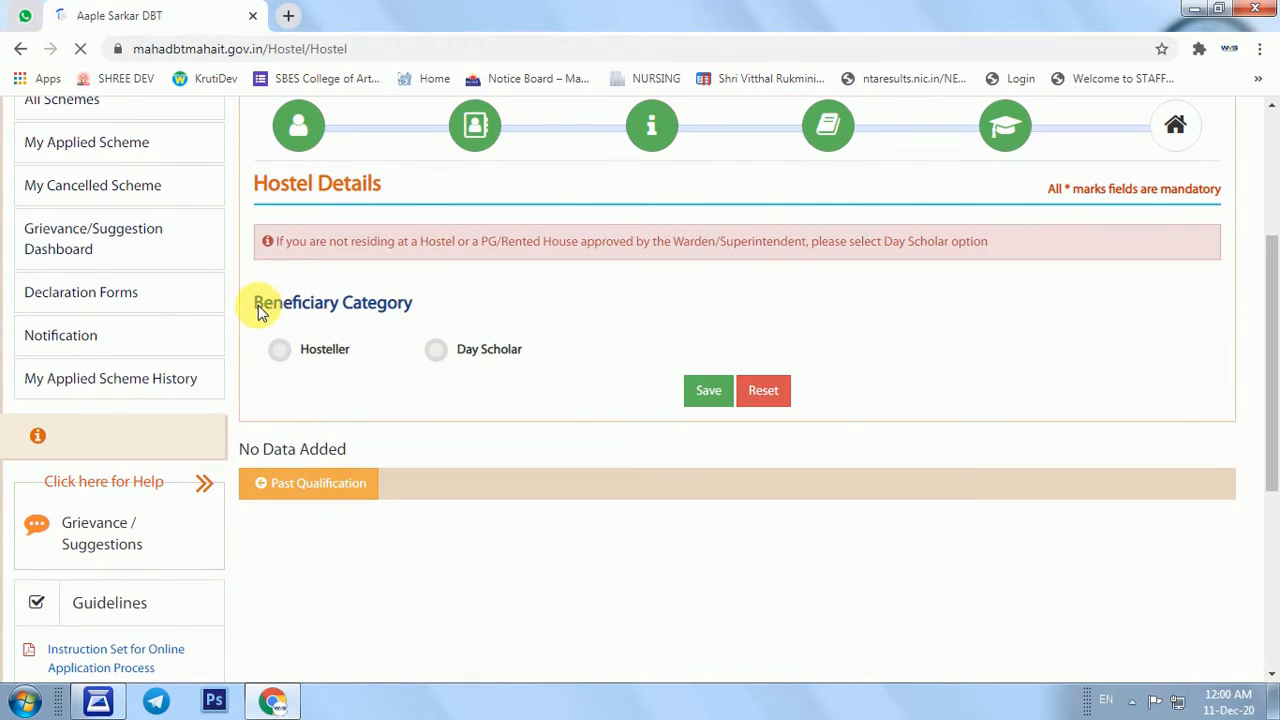
drag(256, 306, 409, 317)
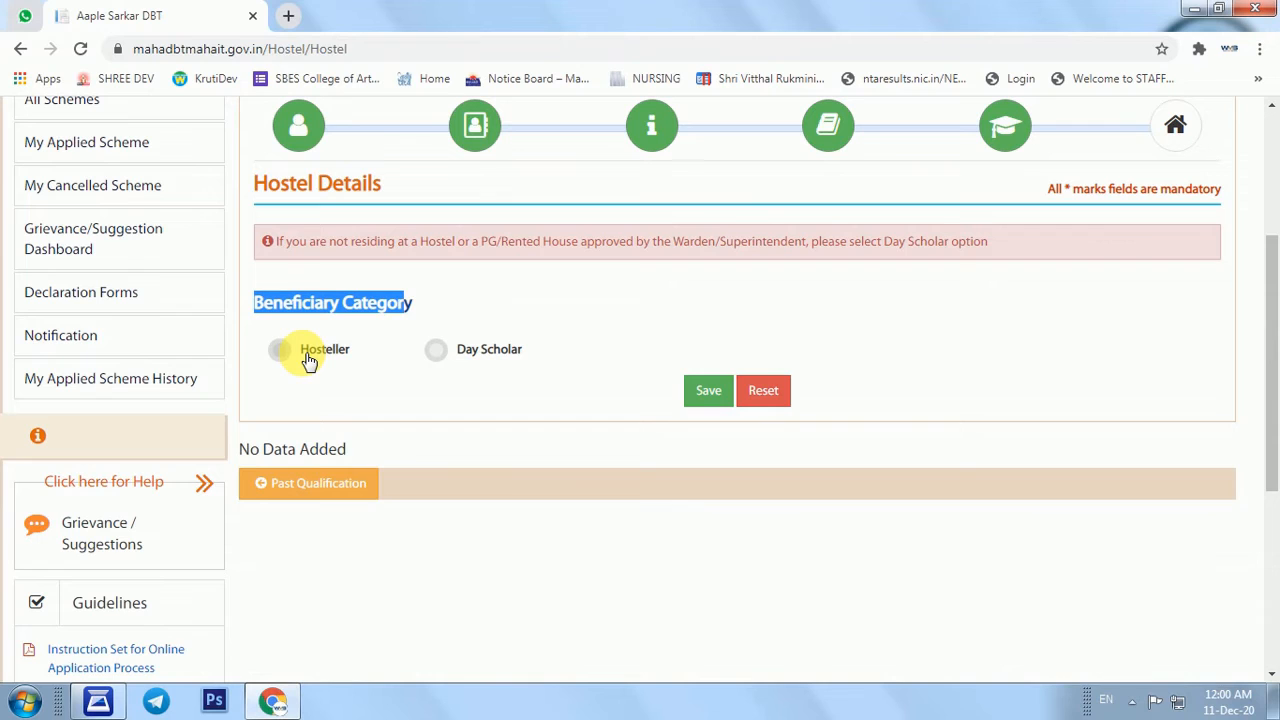
click(282, 349)
scroll(343, 277, down, 1)
click(645, 321)
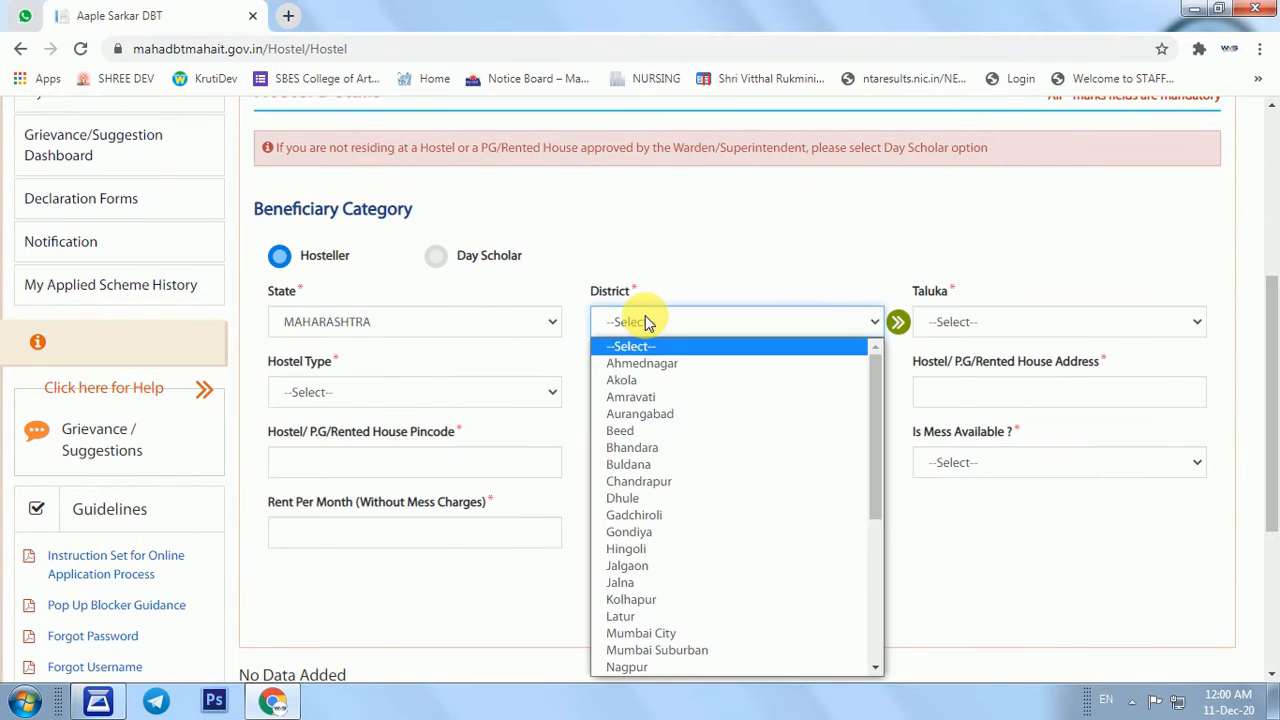
click(645, 321)
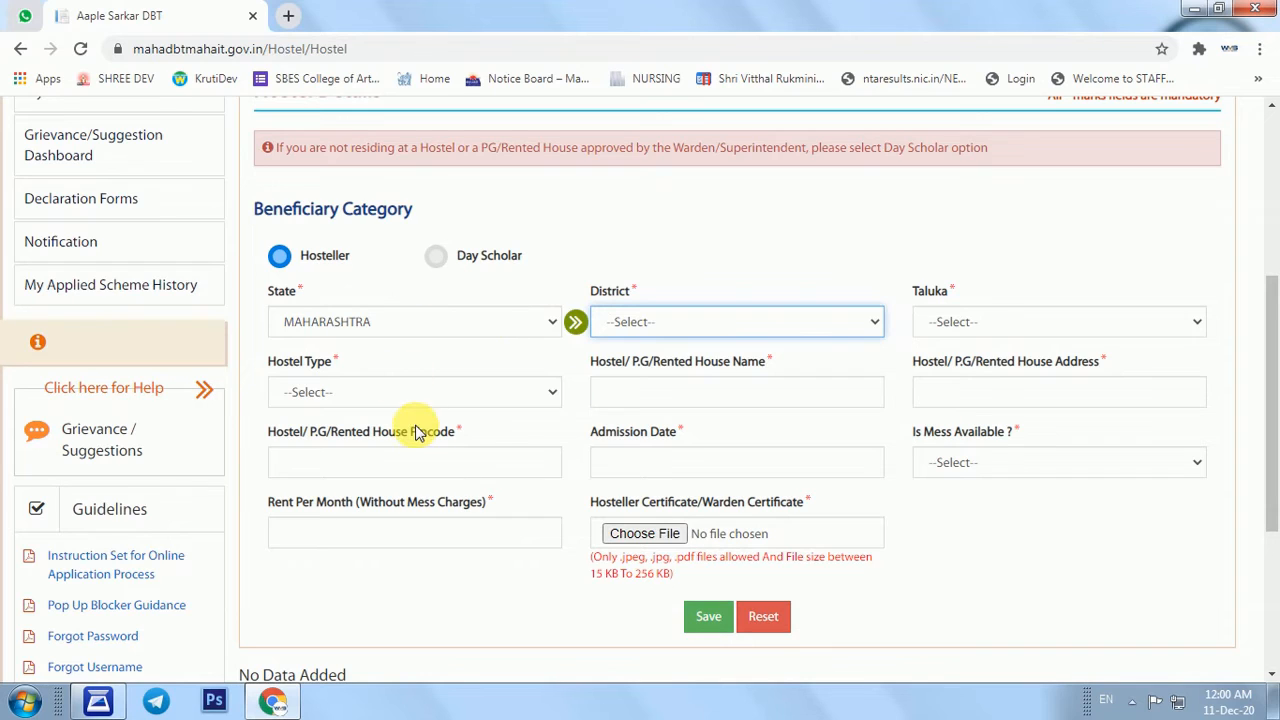
- Set the beneficiary category to Day Scholar, save the hostel details, and acknowledge the confirmation
click(447, 252)
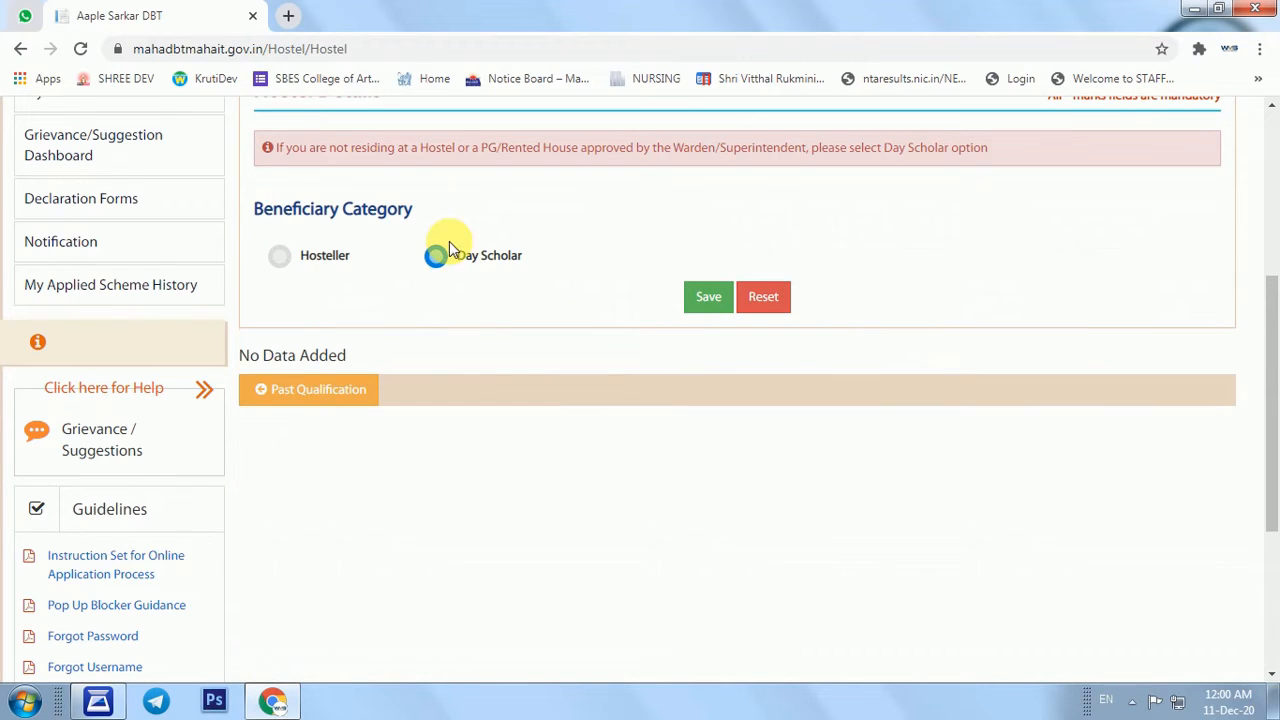
click(706, 300)
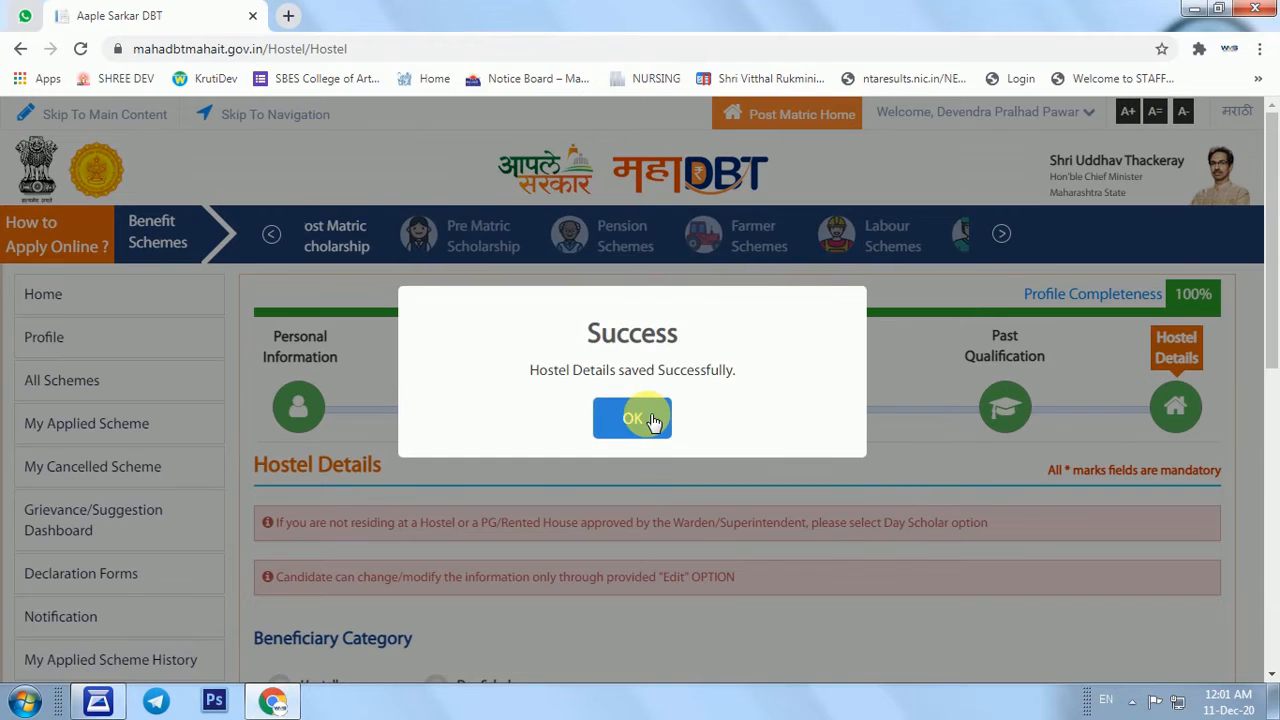
click(652, 411)
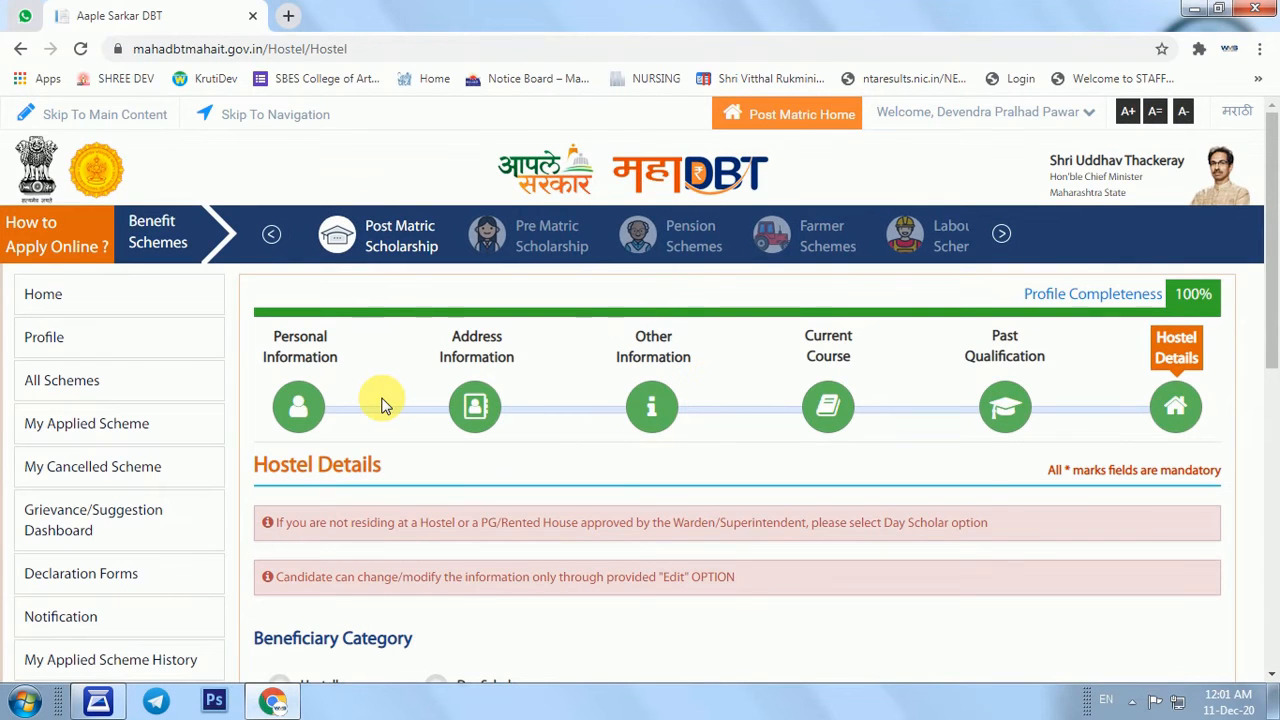
- Search all schemes for the Directorate of Higher Education's Rajarshi Chhatrapati Shahu Maharaj Shikshan Shulkh Shishyavrutti Scheme
scroll(808, 445, down, 1)
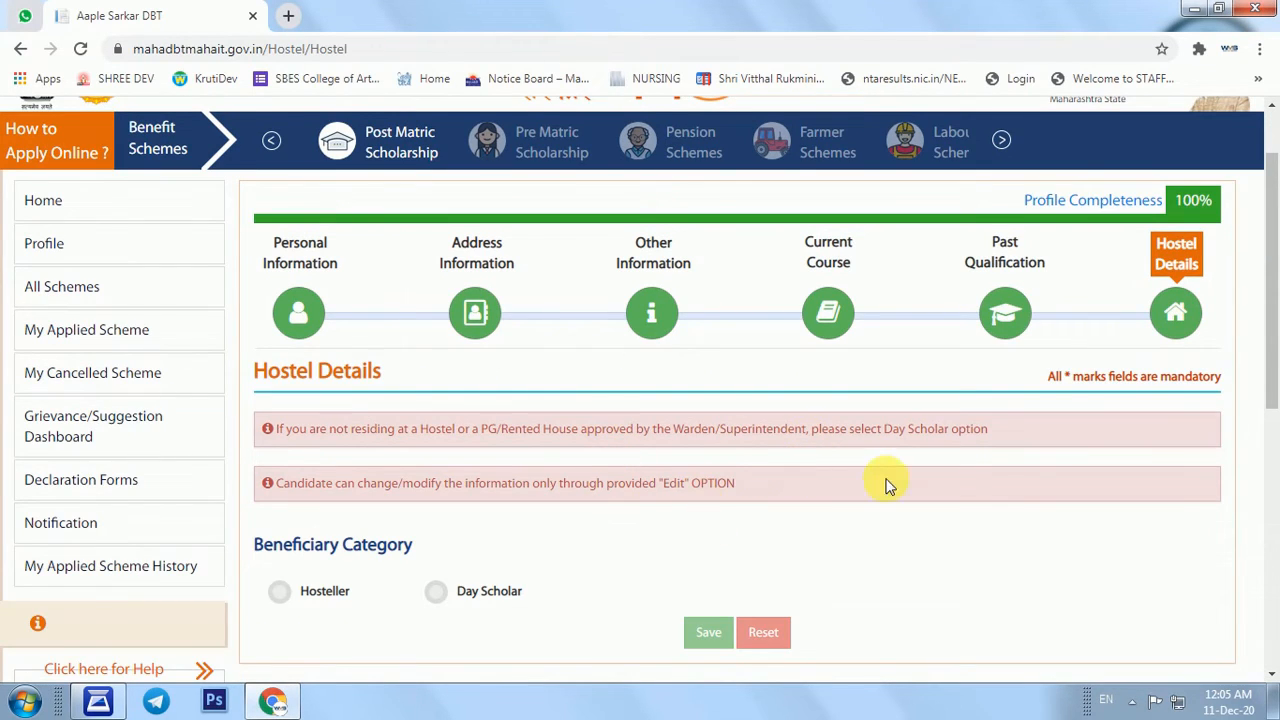
click(68, 287)
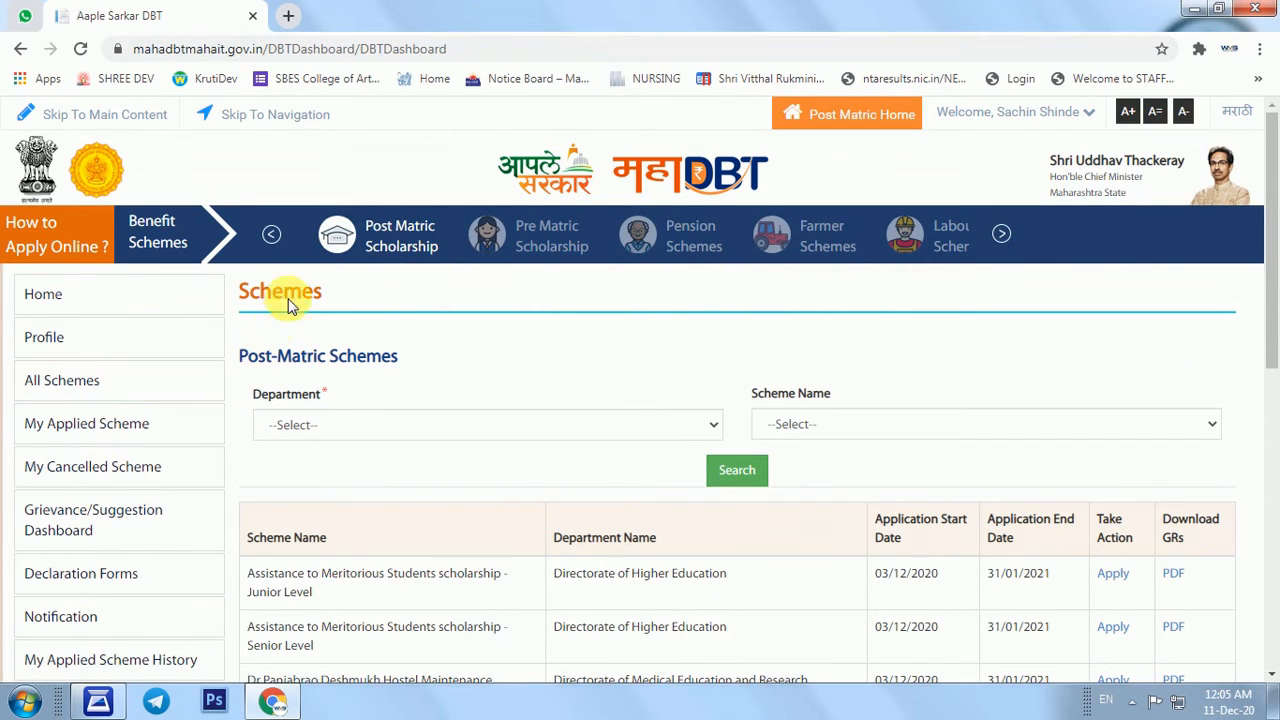
click(352, 428)
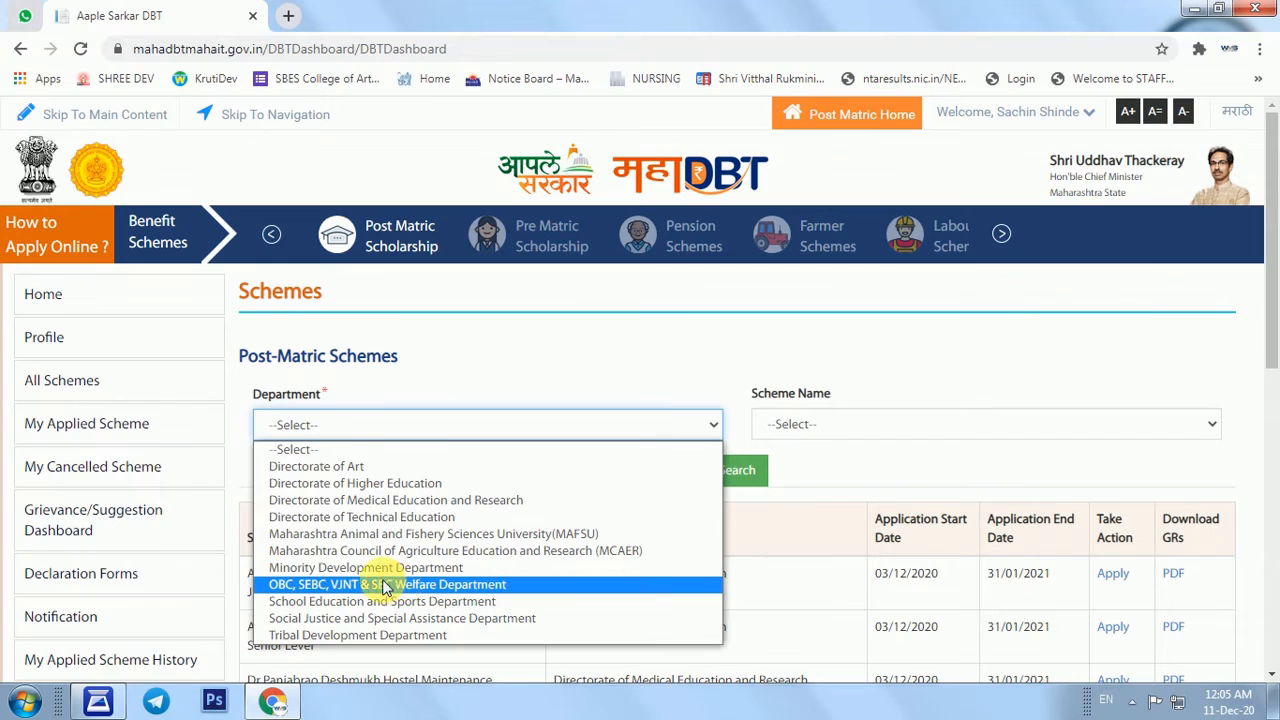
click(313, 487)
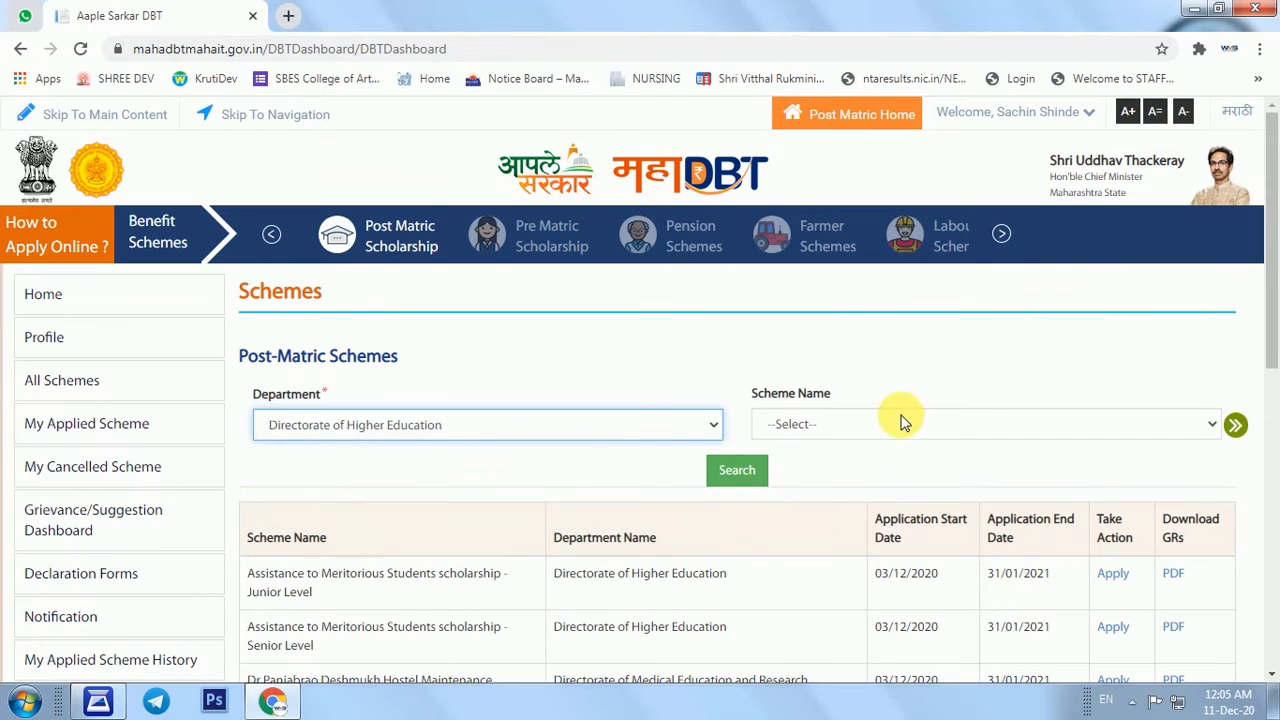
click(837, 423)
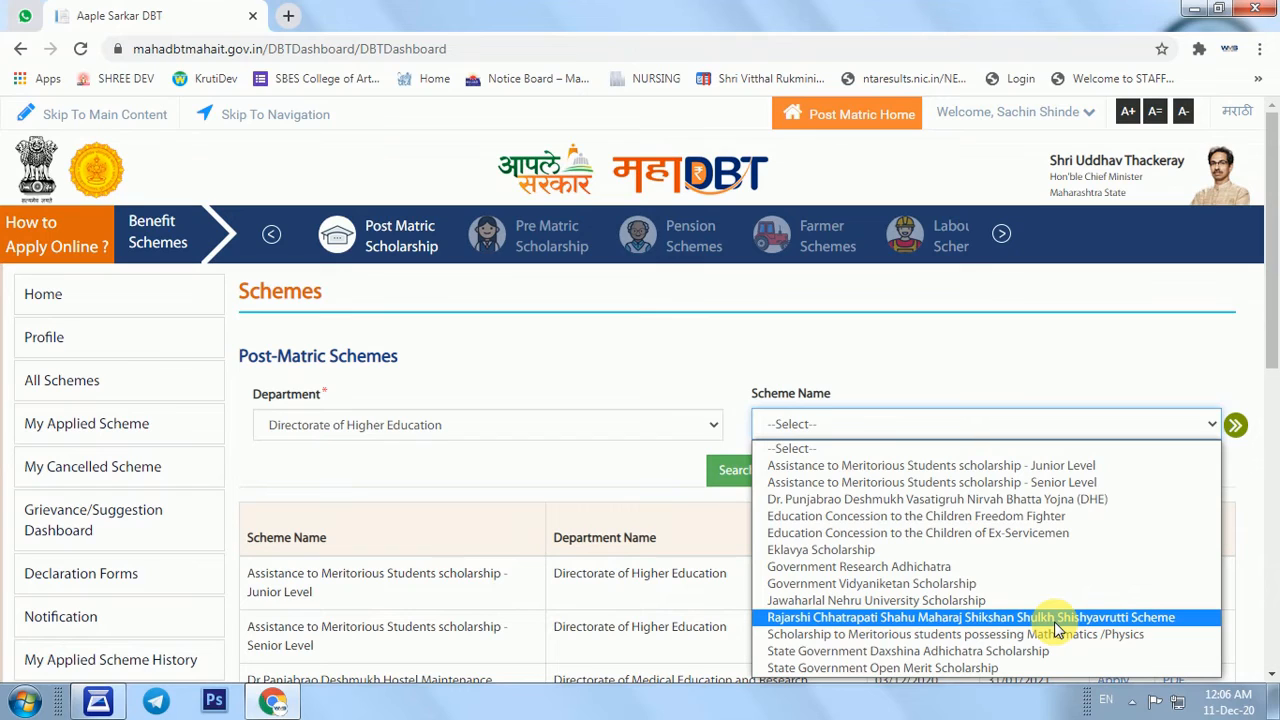
click(778, 618)
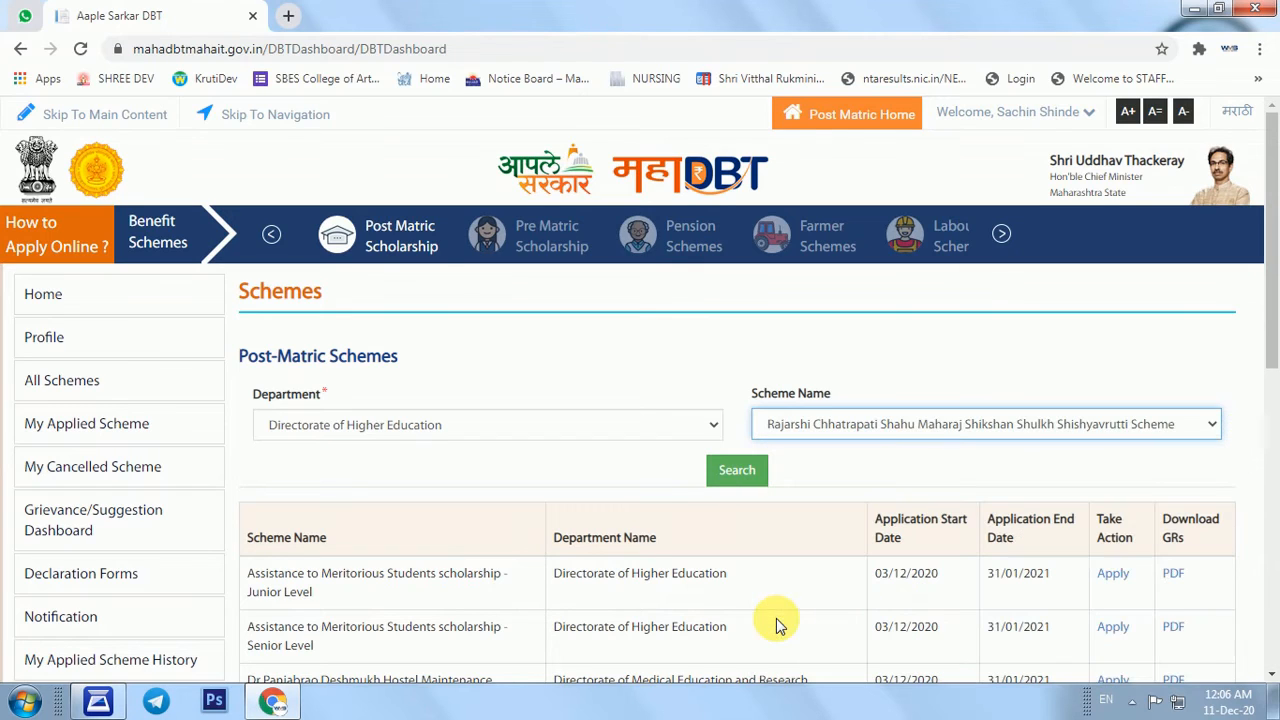
click(737, 472)
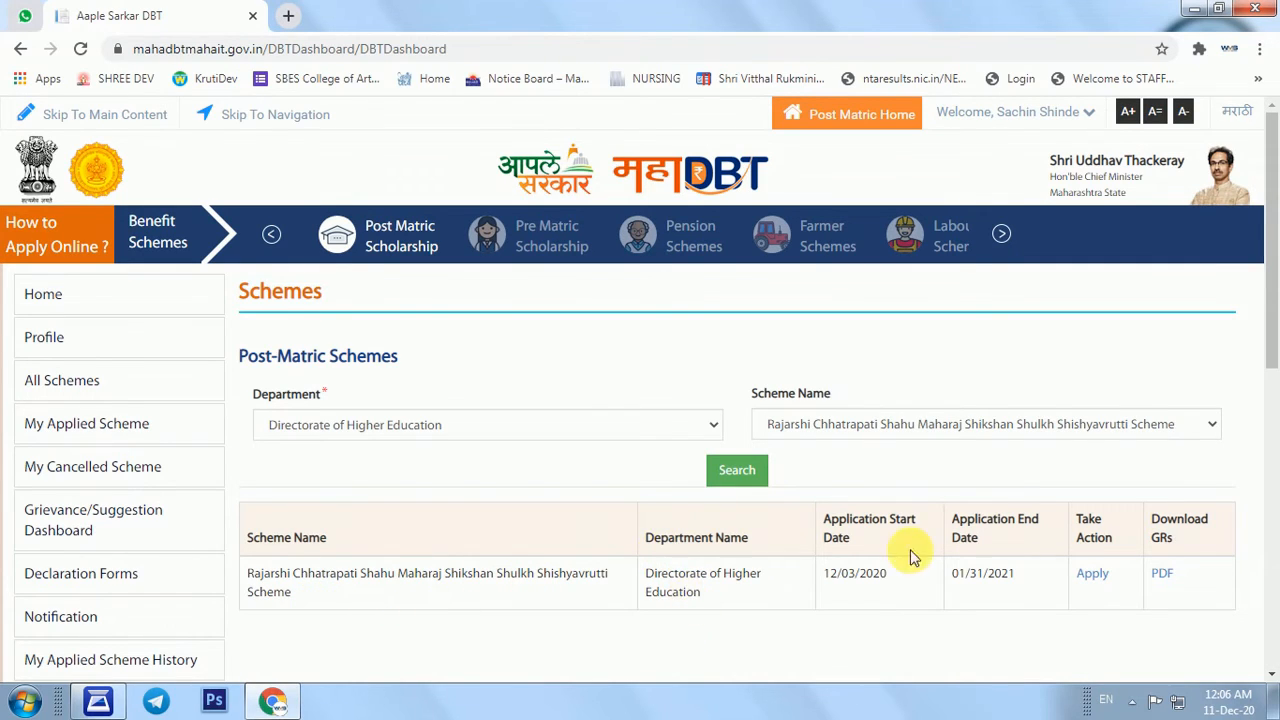
- Check the scheme's start date and apply, answering No to renewal and other scholarship or stipend, with 1 beneficiary in the family
drag(829, 517, 884, 548)
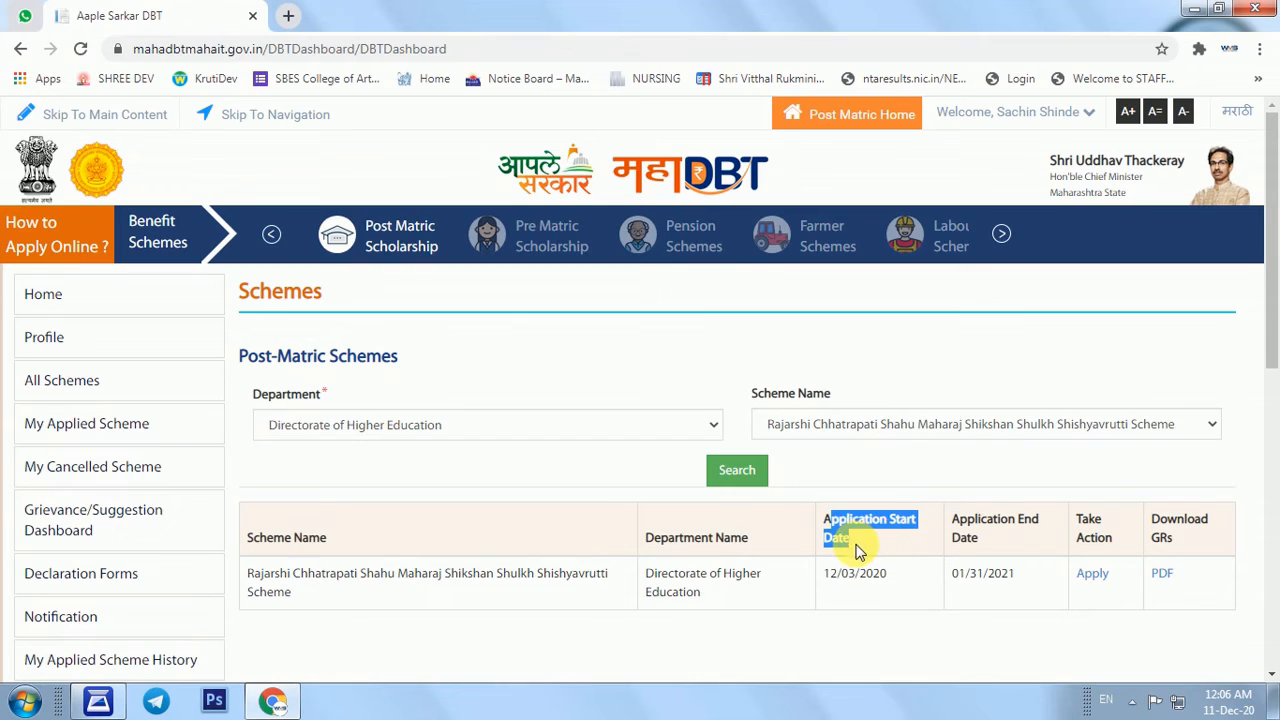
drag(815, 572, 858, 590)
click(860, 578)
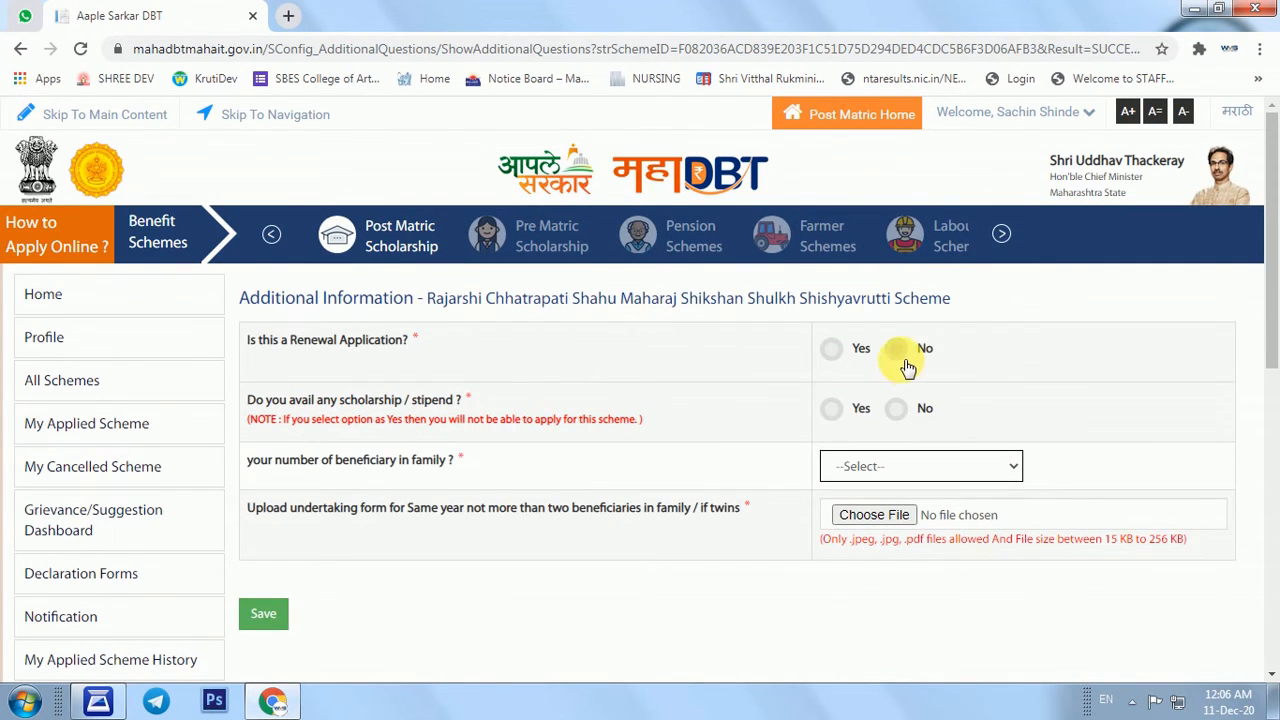
click(902, 356)
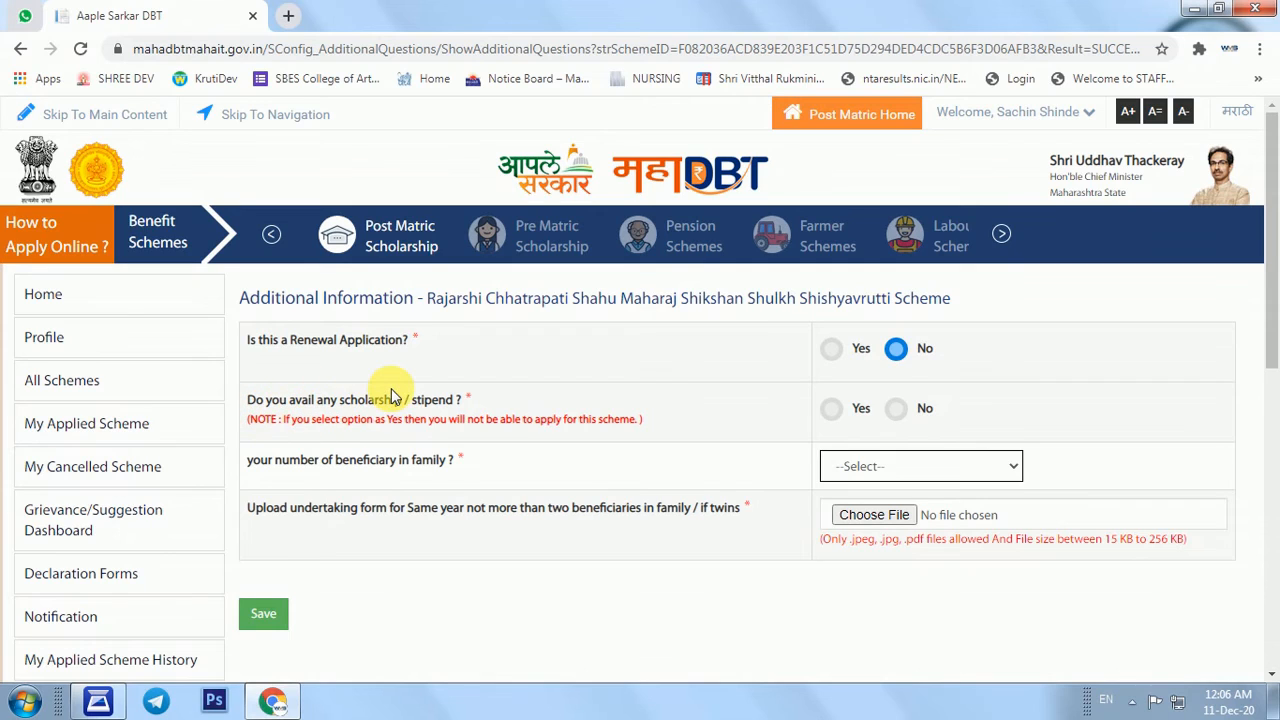
click(897, 409)
click(872, 461)
click(849, 505)
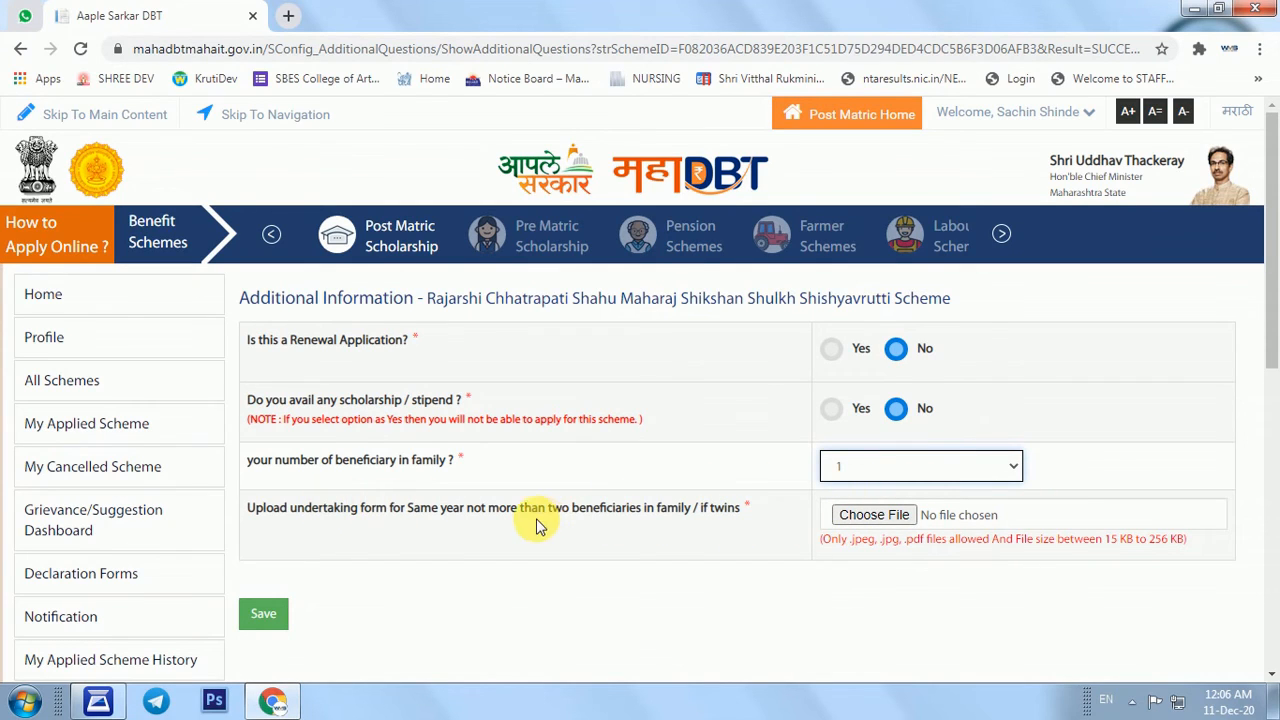
- Attach income.jpg as the undertaking form and save the additional information
drag(421, 508, 623, 523)
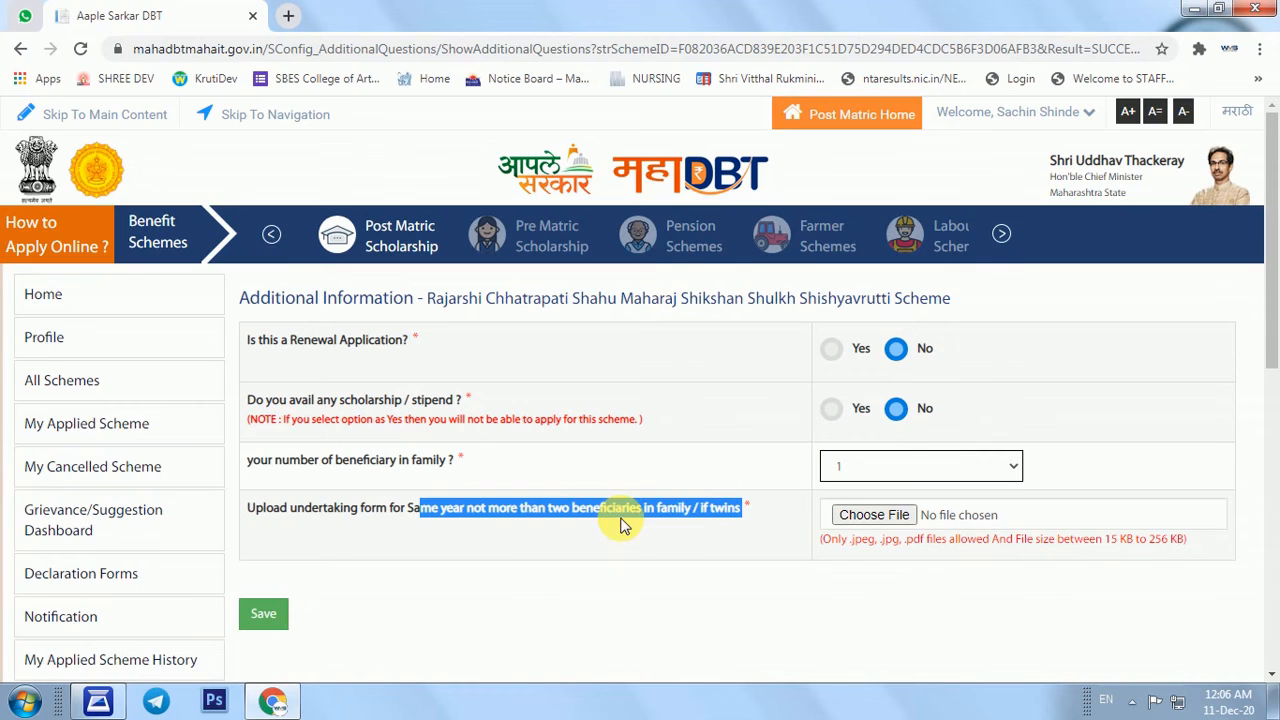
click(903, 525)
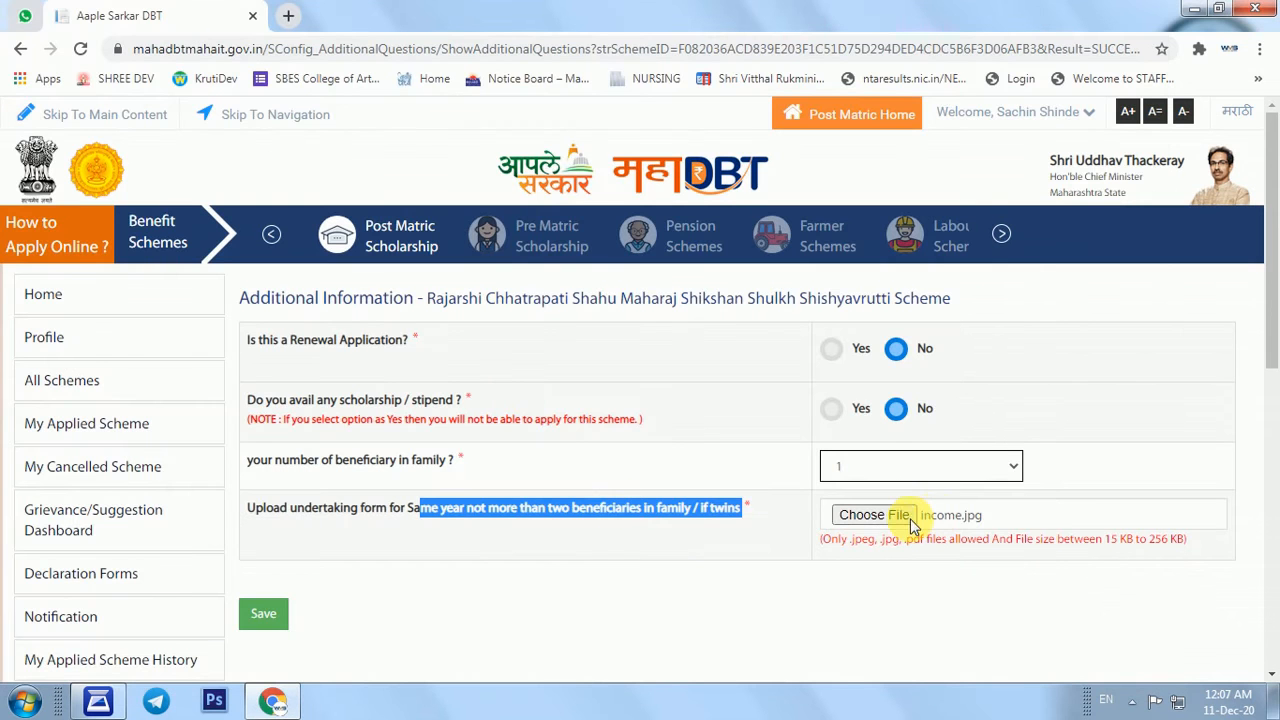
scroll(530, 555, down, 5)
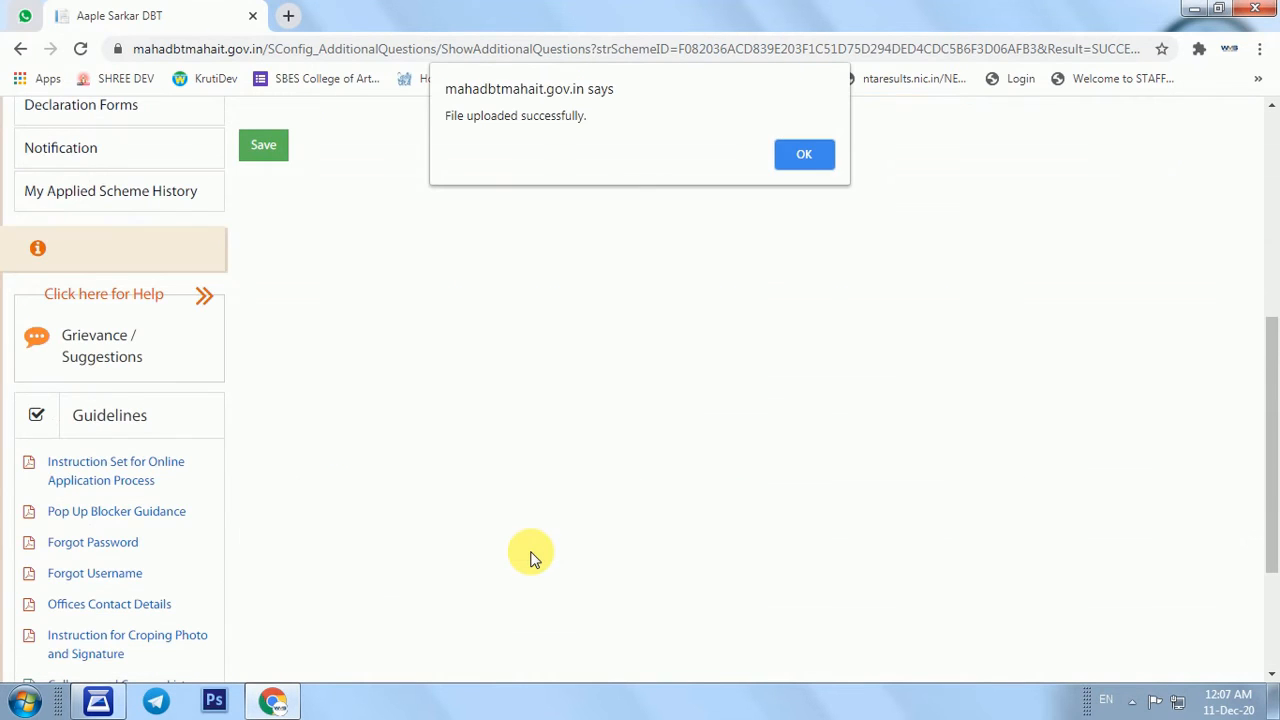
key(Return)
click(259, 149)
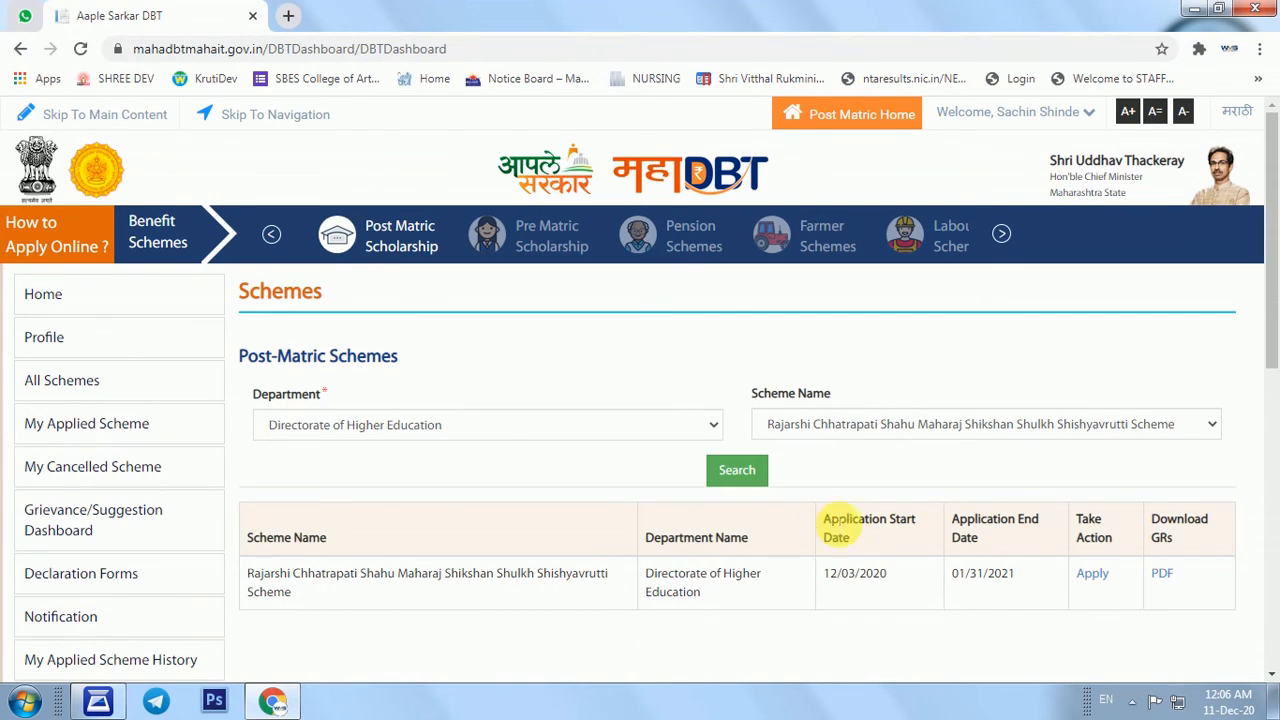
- Apply for the listed scheme, answering No to renewal and to availing any scholarship or stipend, and set the family beneficiaries to 1
drag(825, 520, 862, 579)
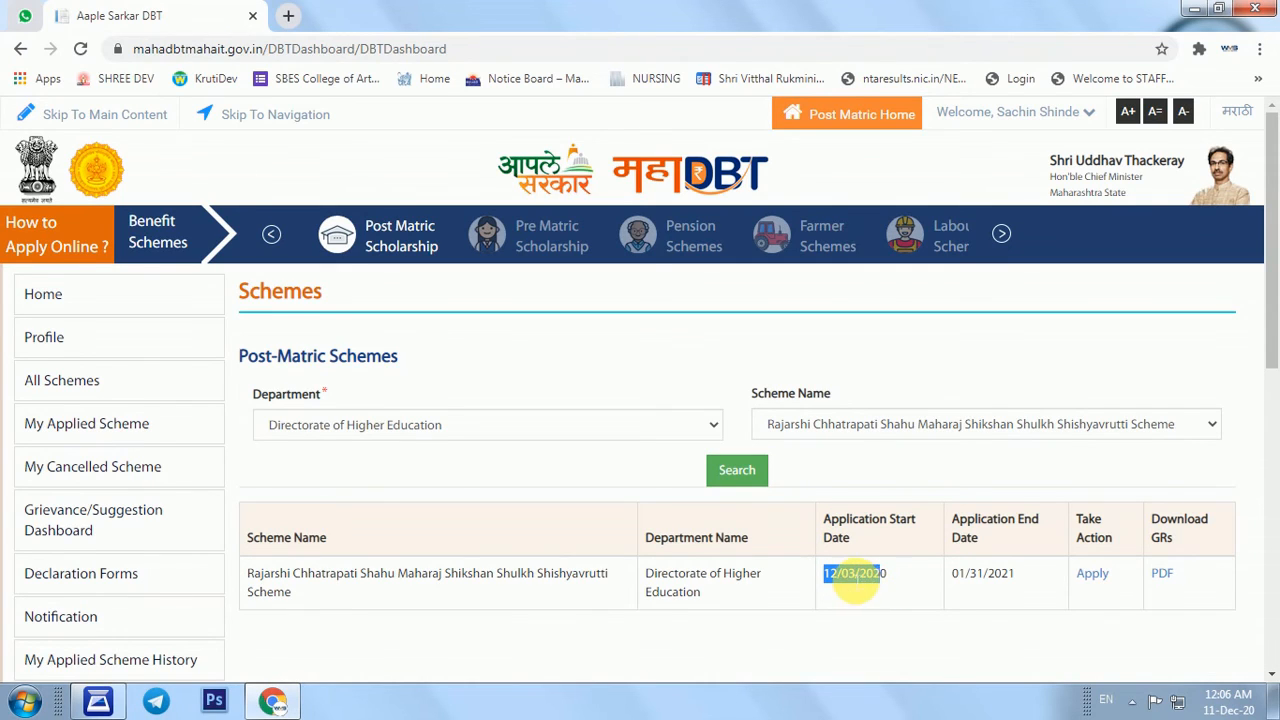
click(848, 585)
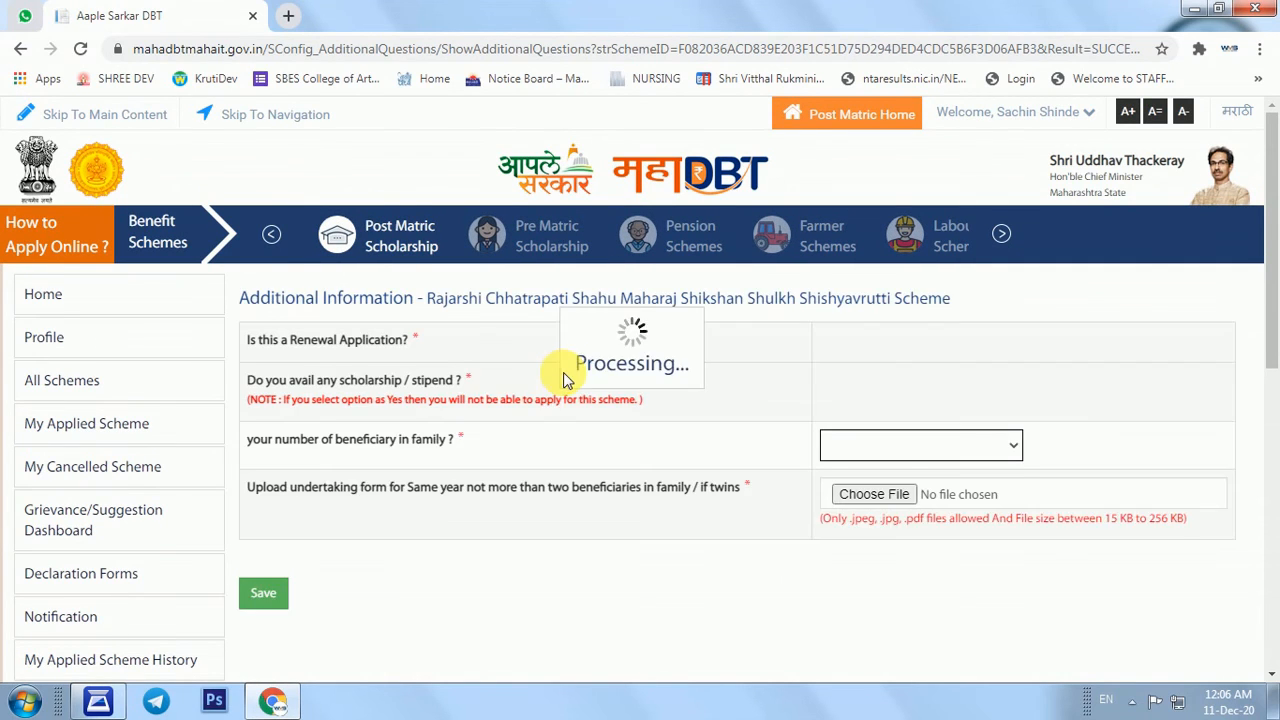
click(898, 352)
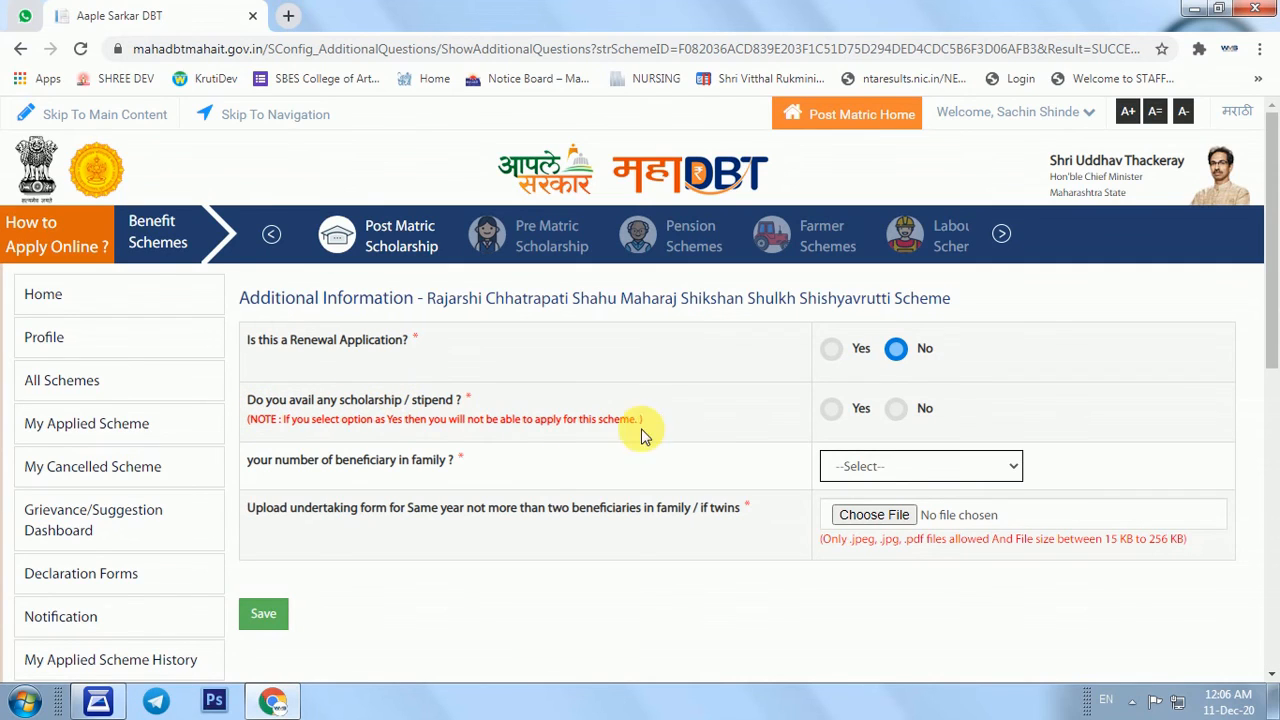
click(897, 408)
click(857, 468)
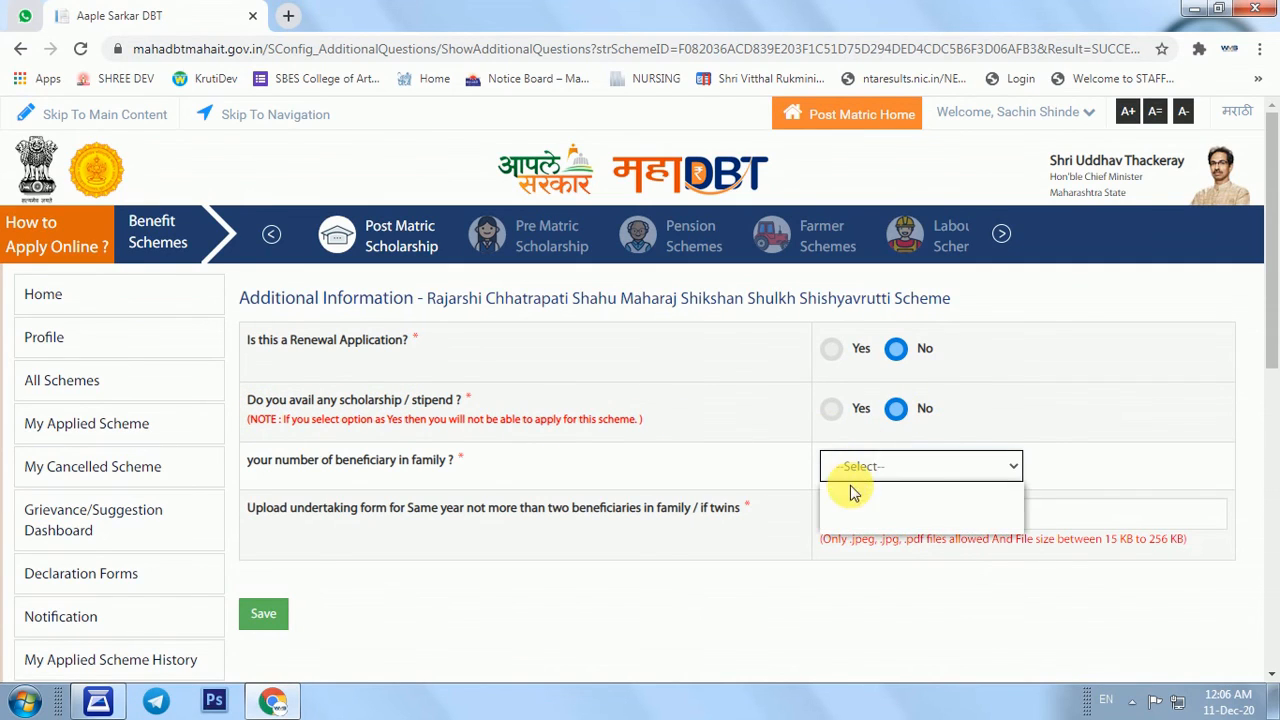
click(849, 505)
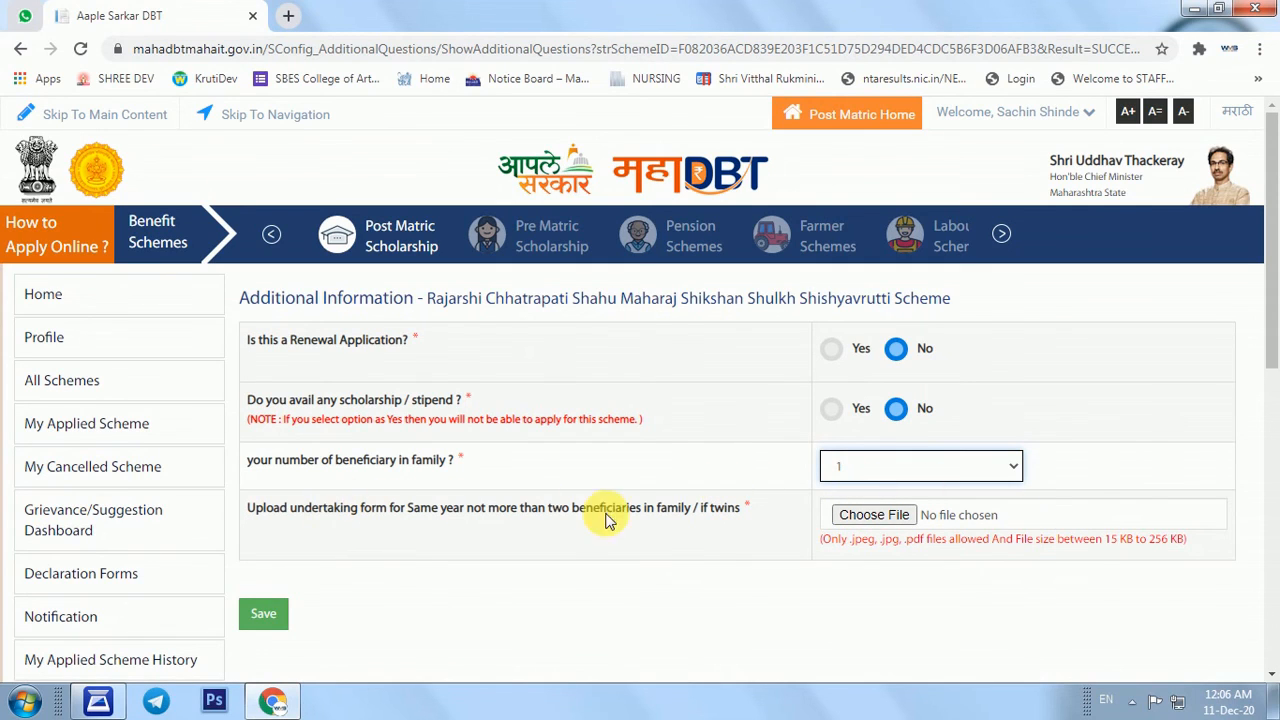
- Attach income.jpg from the dev folder on the Desktop as the undertaking form and acknowledge the upload
click(421, 512)
drag(421, 512, 740, 508)
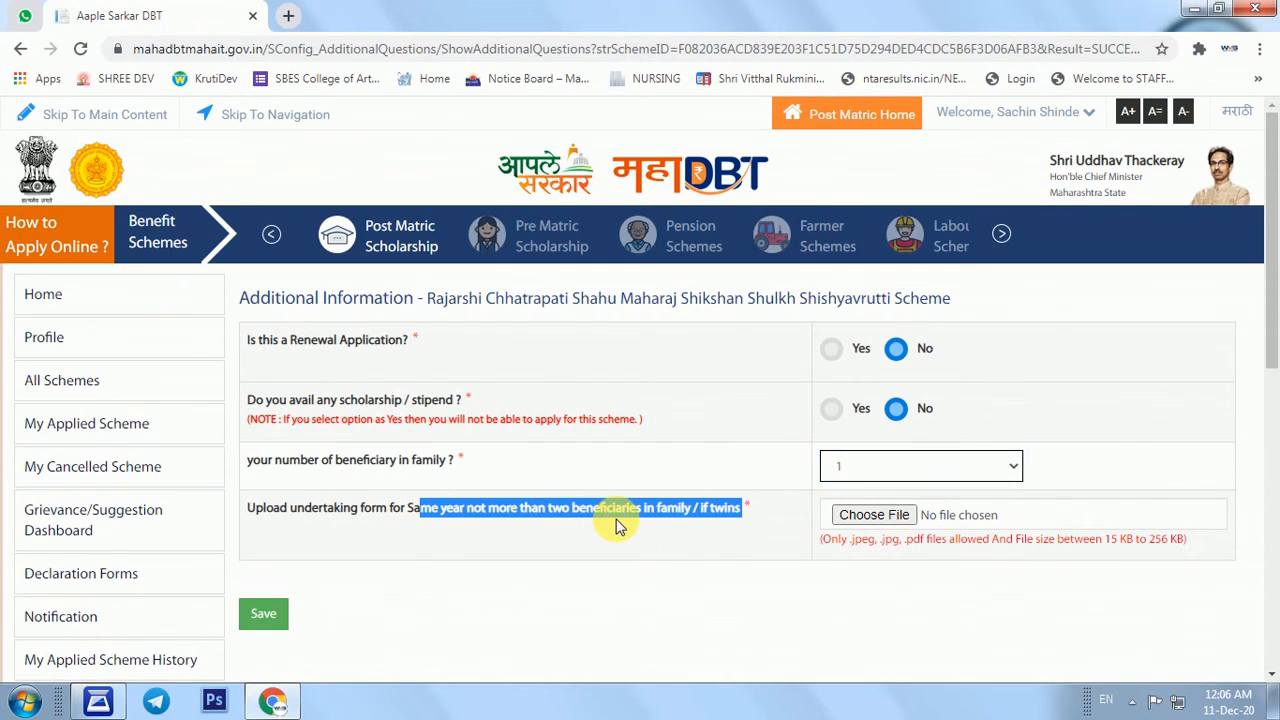
click(903, 524)
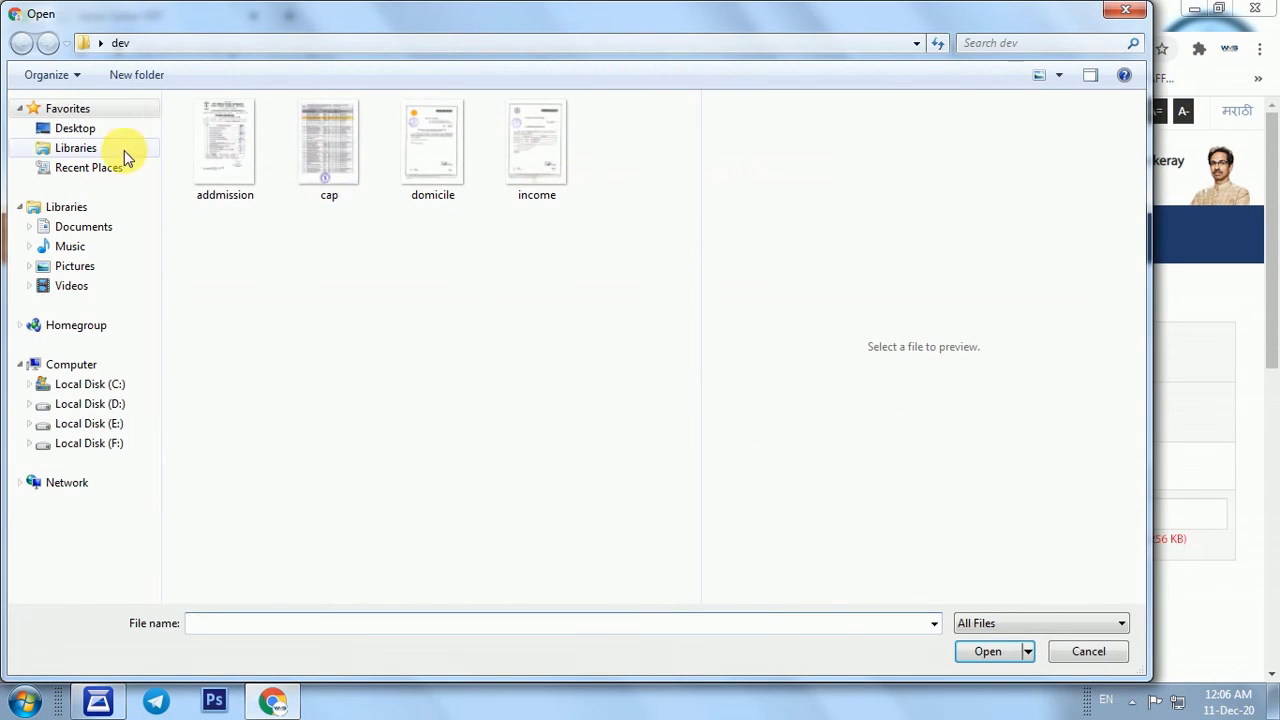
click(85, 130)
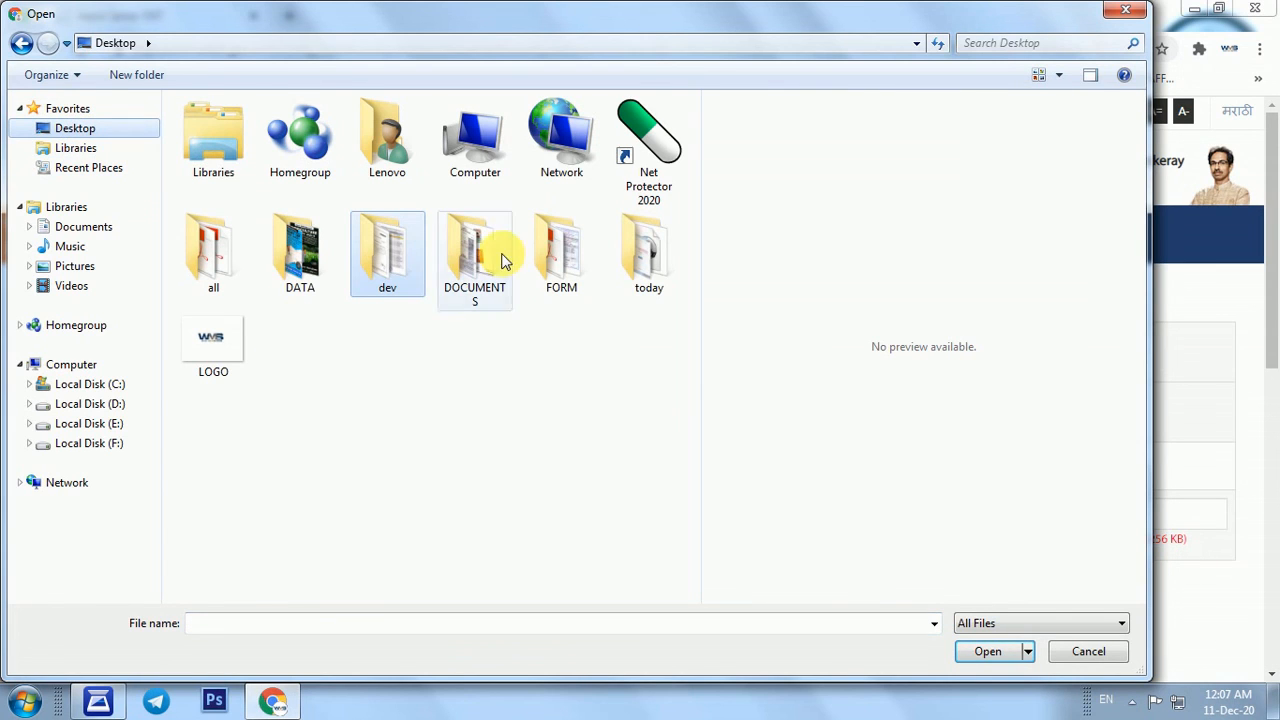
double_click(645, 255)
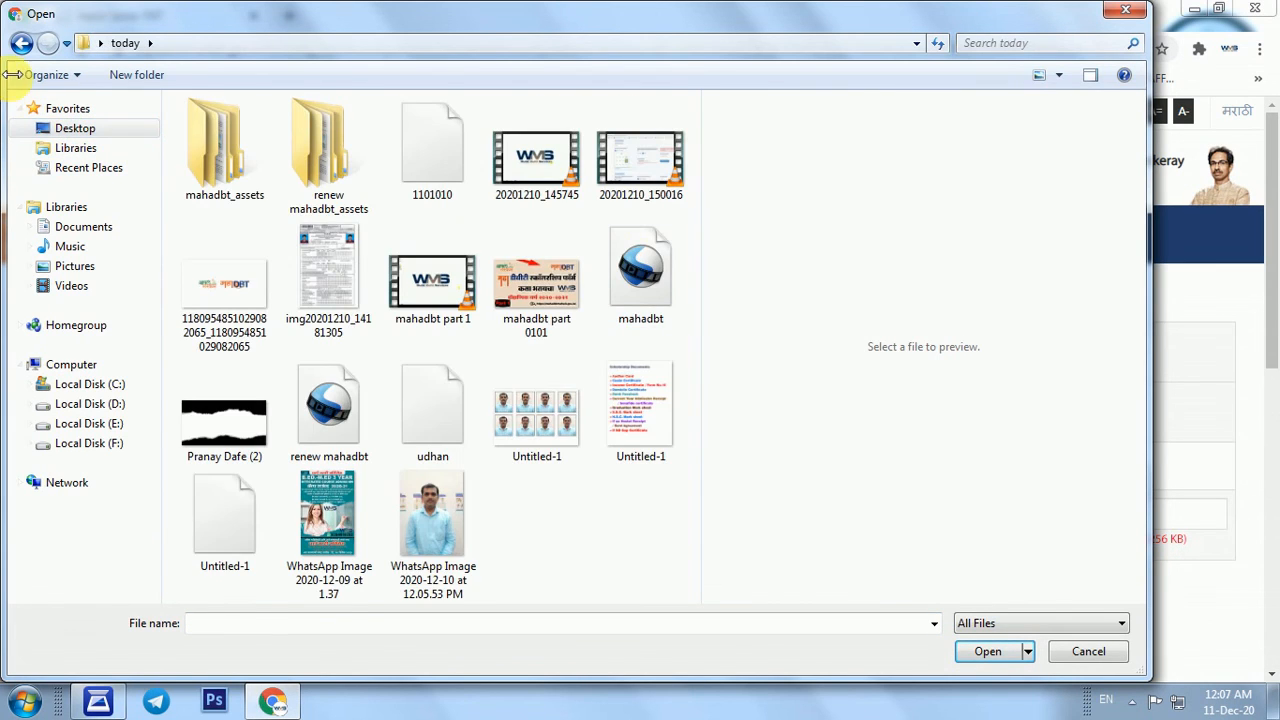
click(21, 43)
double_click(390, 268)
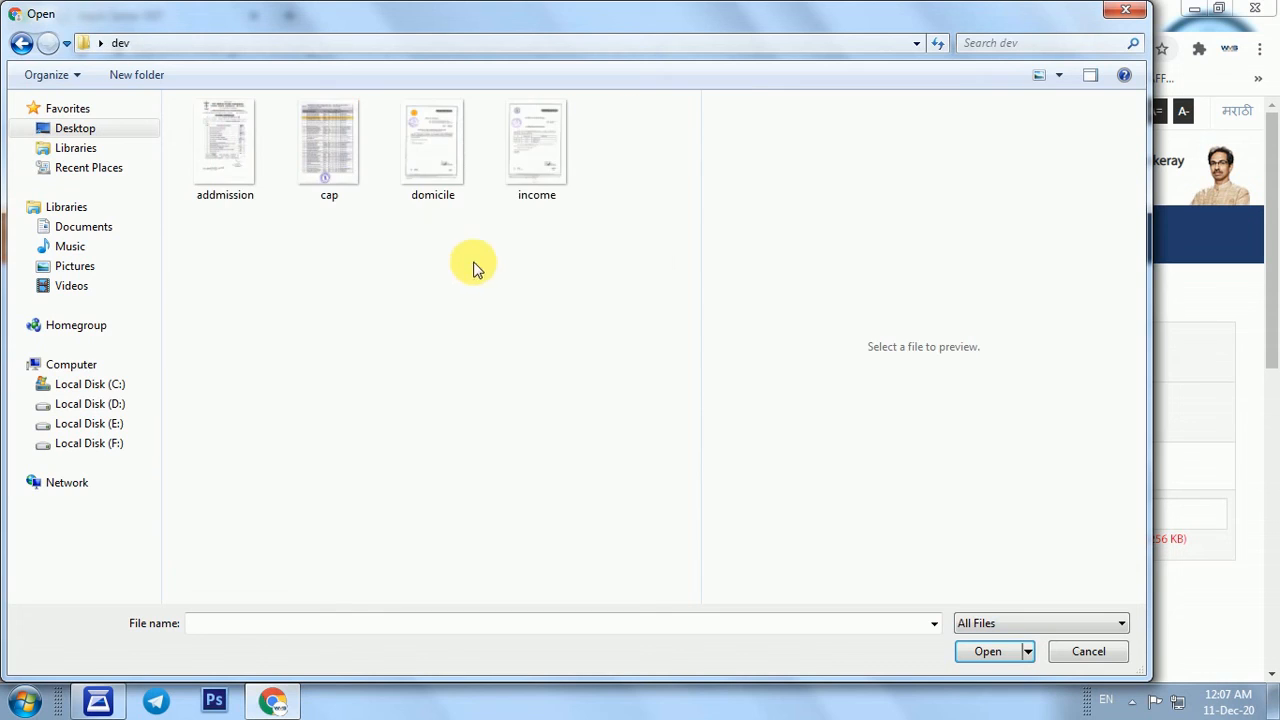
double_click(509, 157)
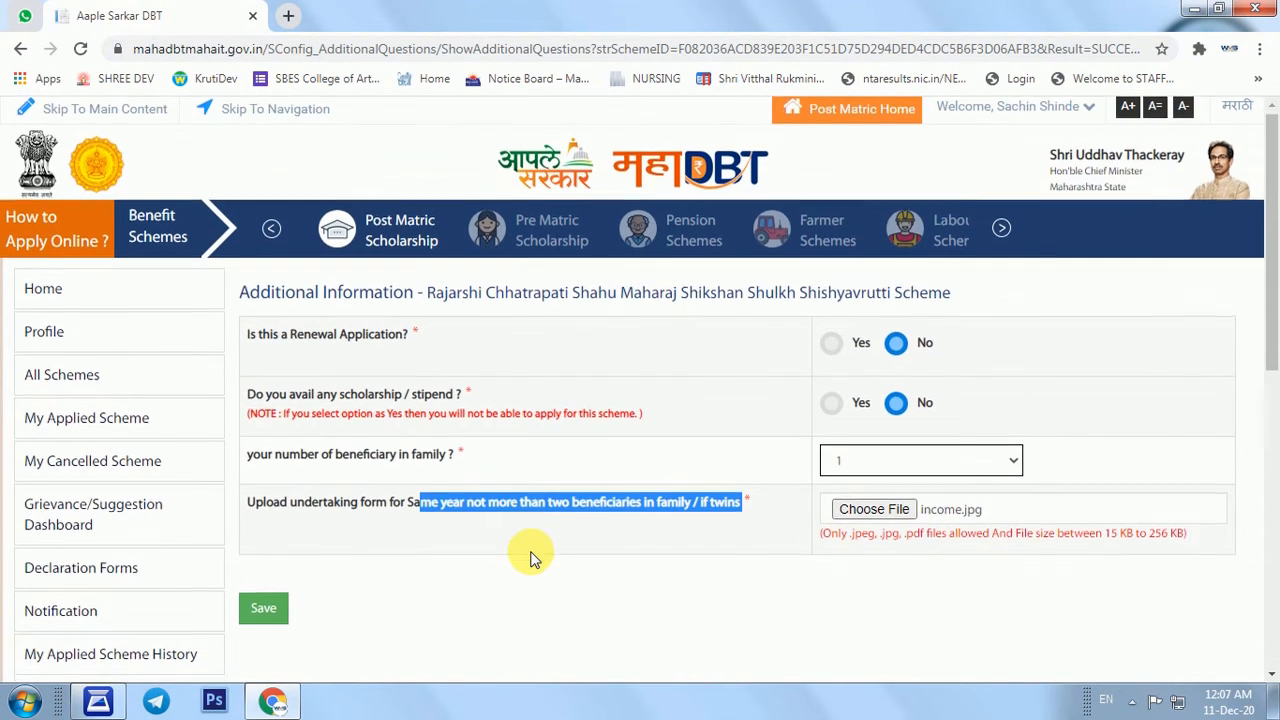
click(802, 158)
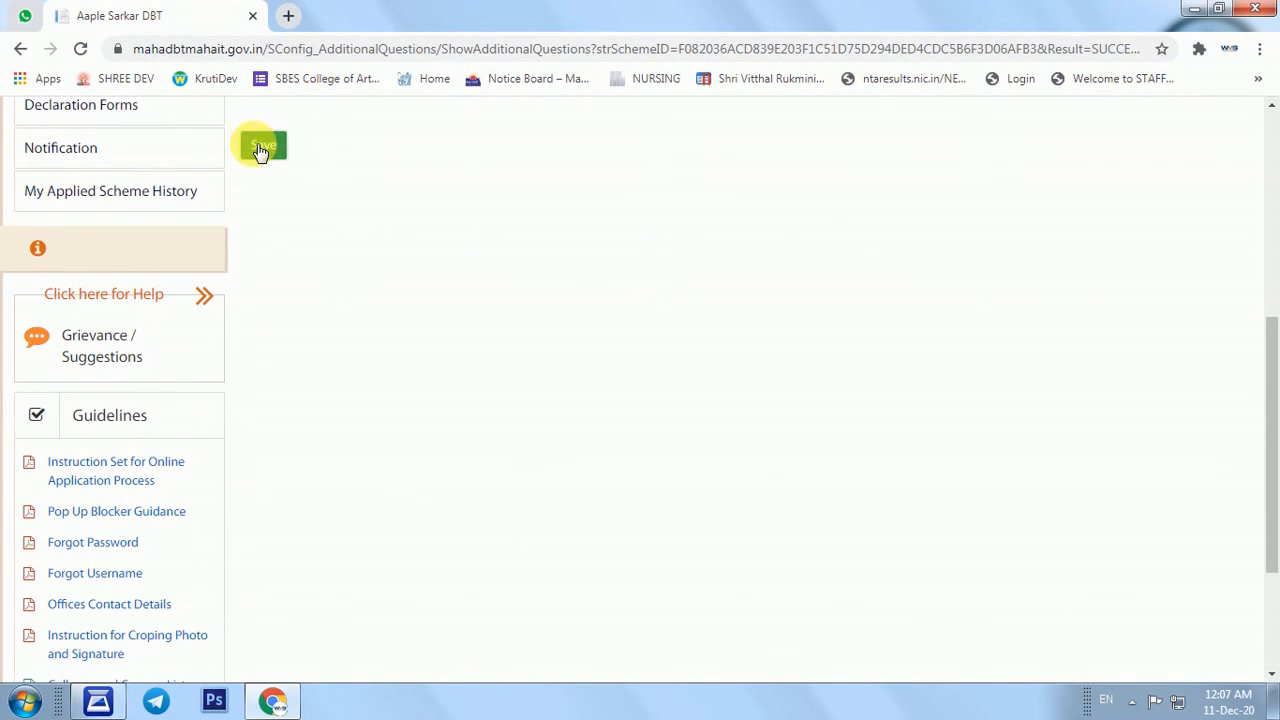
- Save the additional information and review the scheme details from the personal details through to the declaration
click(262, 147)
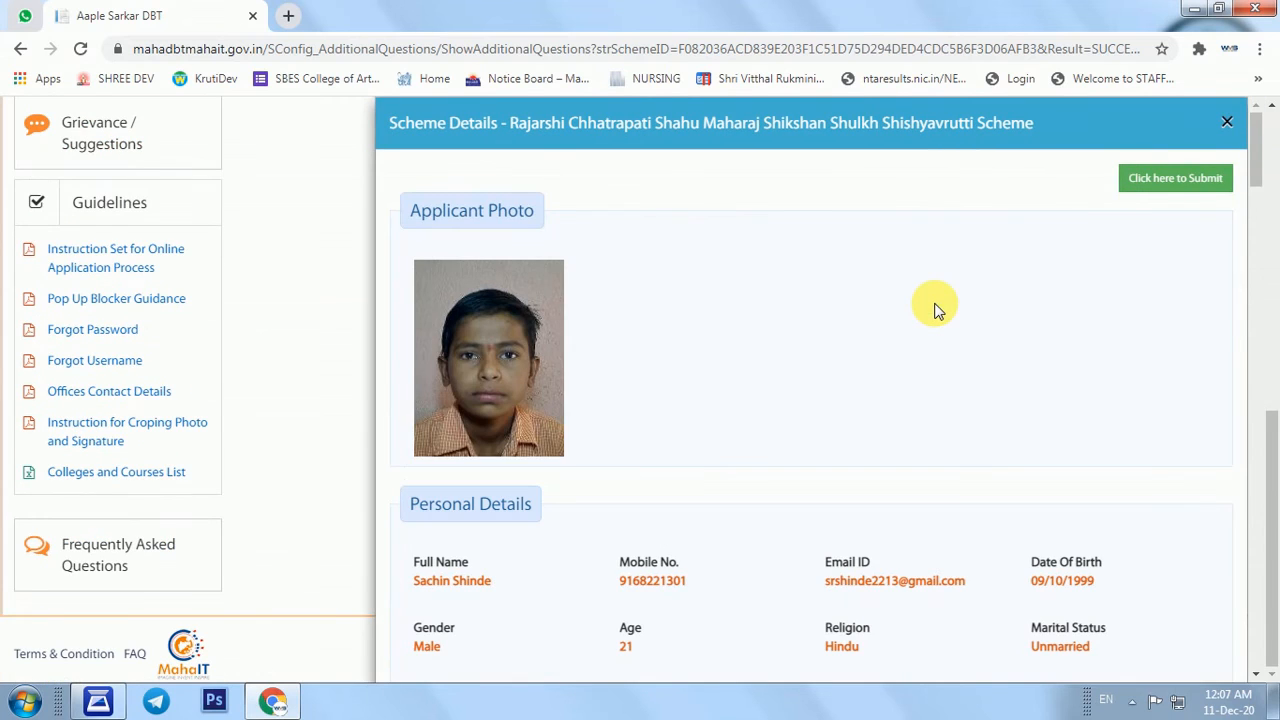
scroll(948, 293, down, 6)
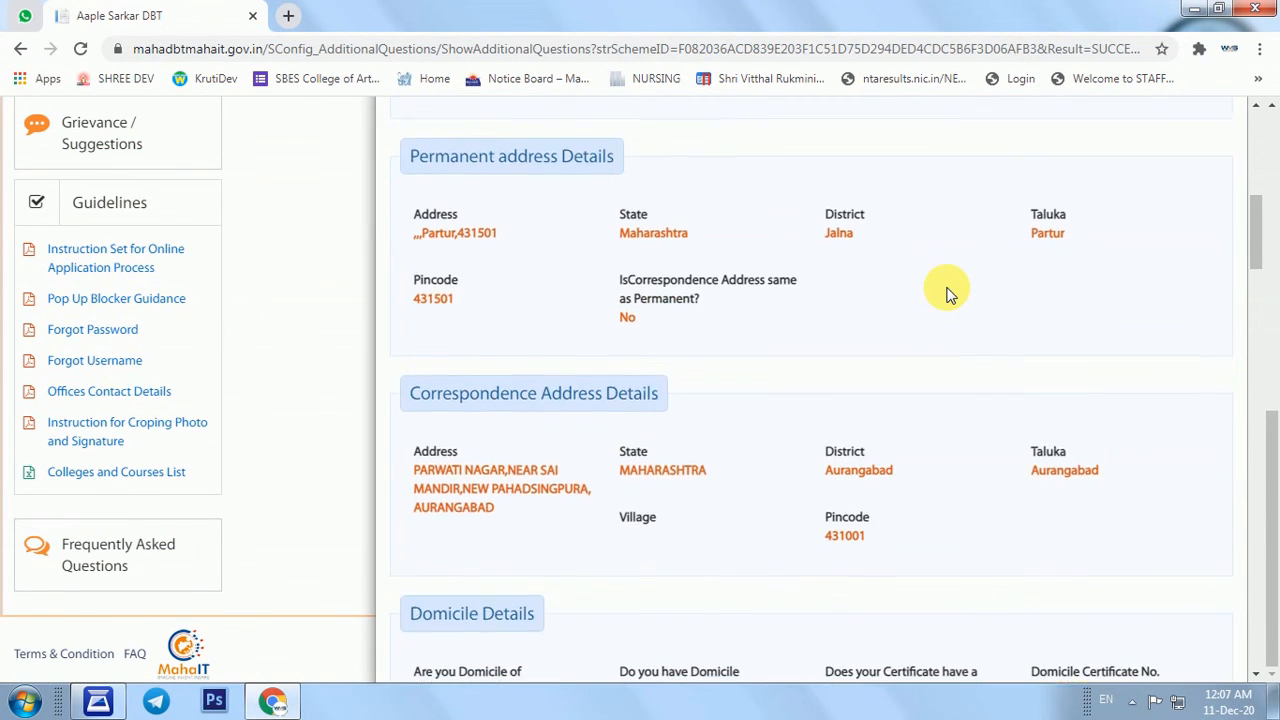
scroll(948, 293, up, 3)
scroll(948, 293, up, 2)
scroll(955, 297, down, 3)
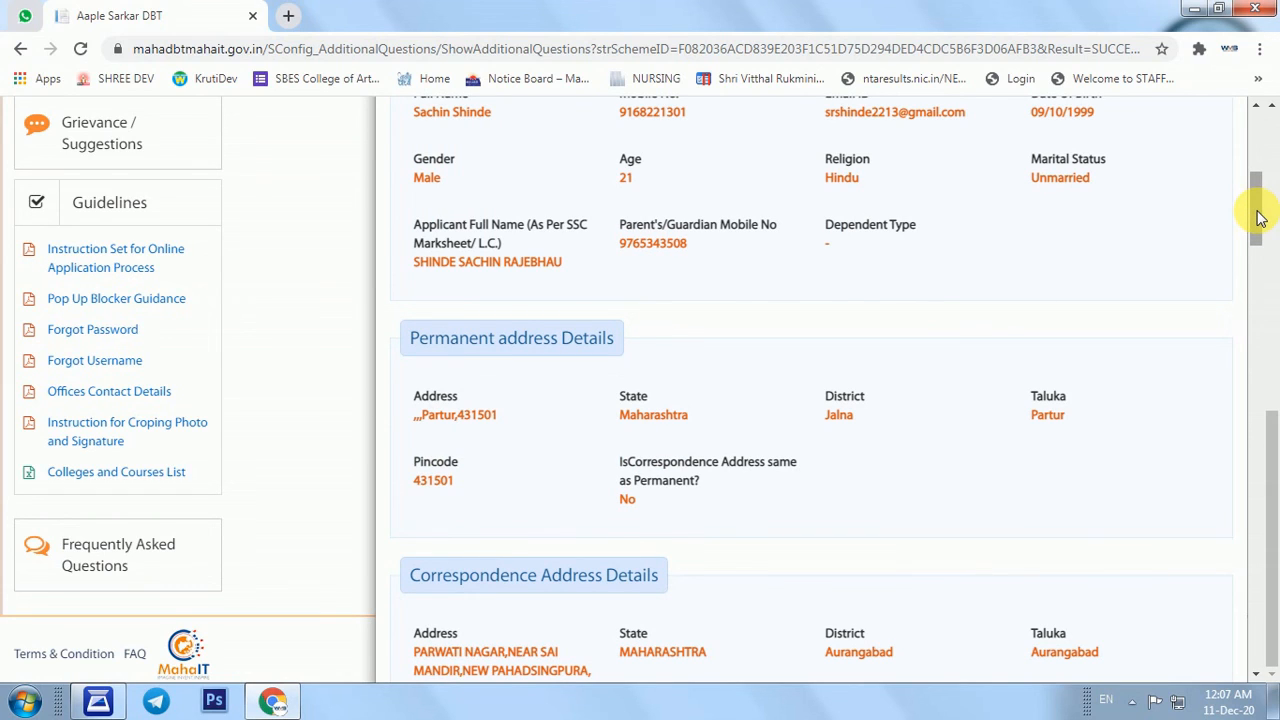
drag(1258, 218, 1249, 640)
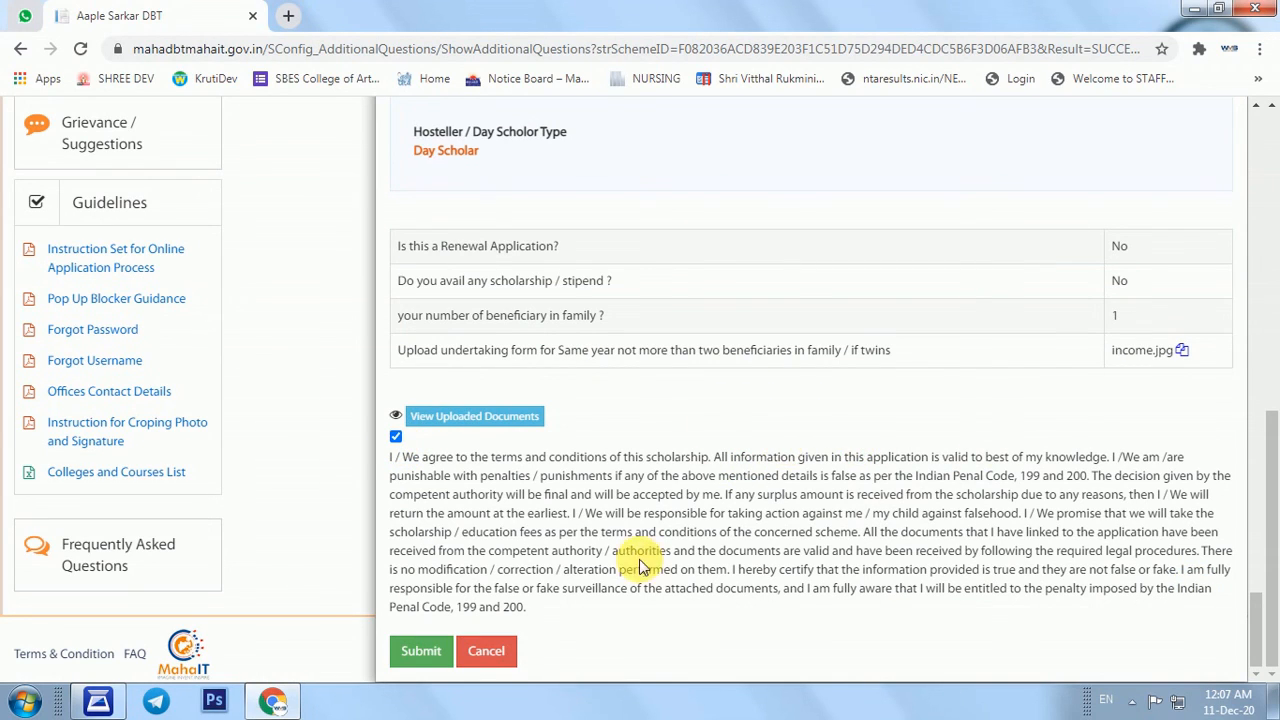
- Submit the scholarship application with the terms and conditions agreed and acknowledge the confirmation
click(430, 658)
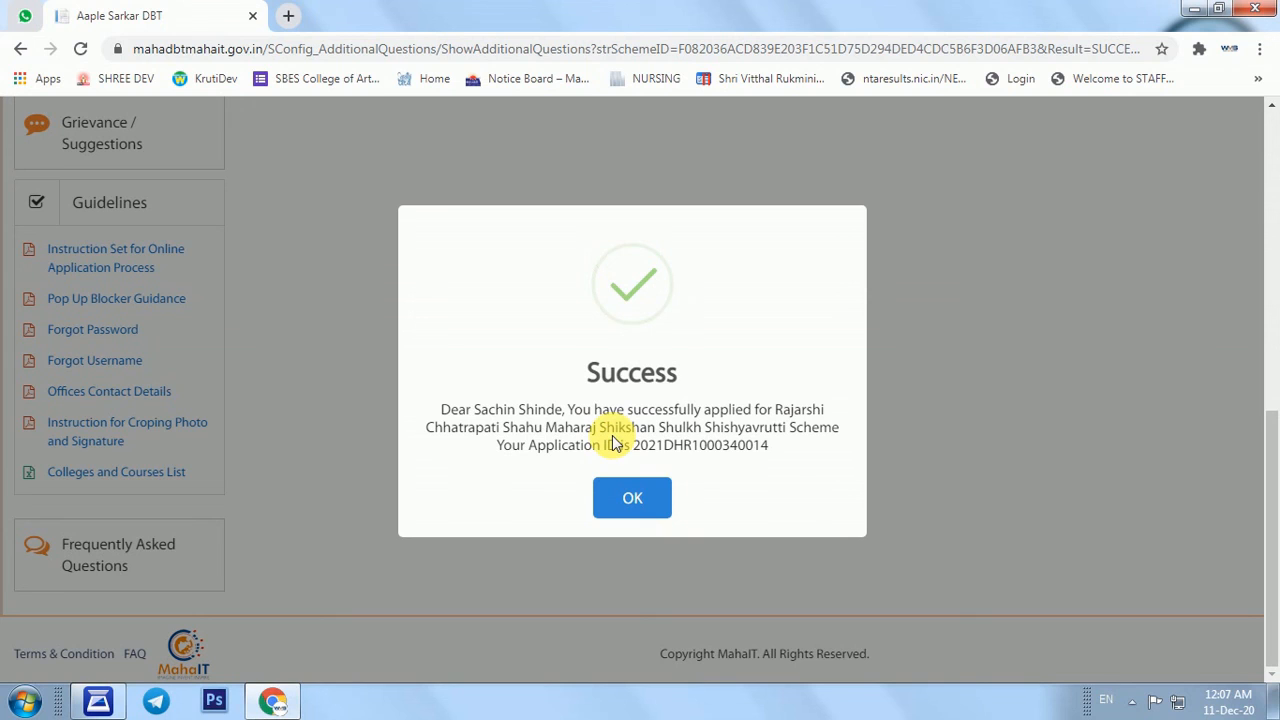
click(636, 499)
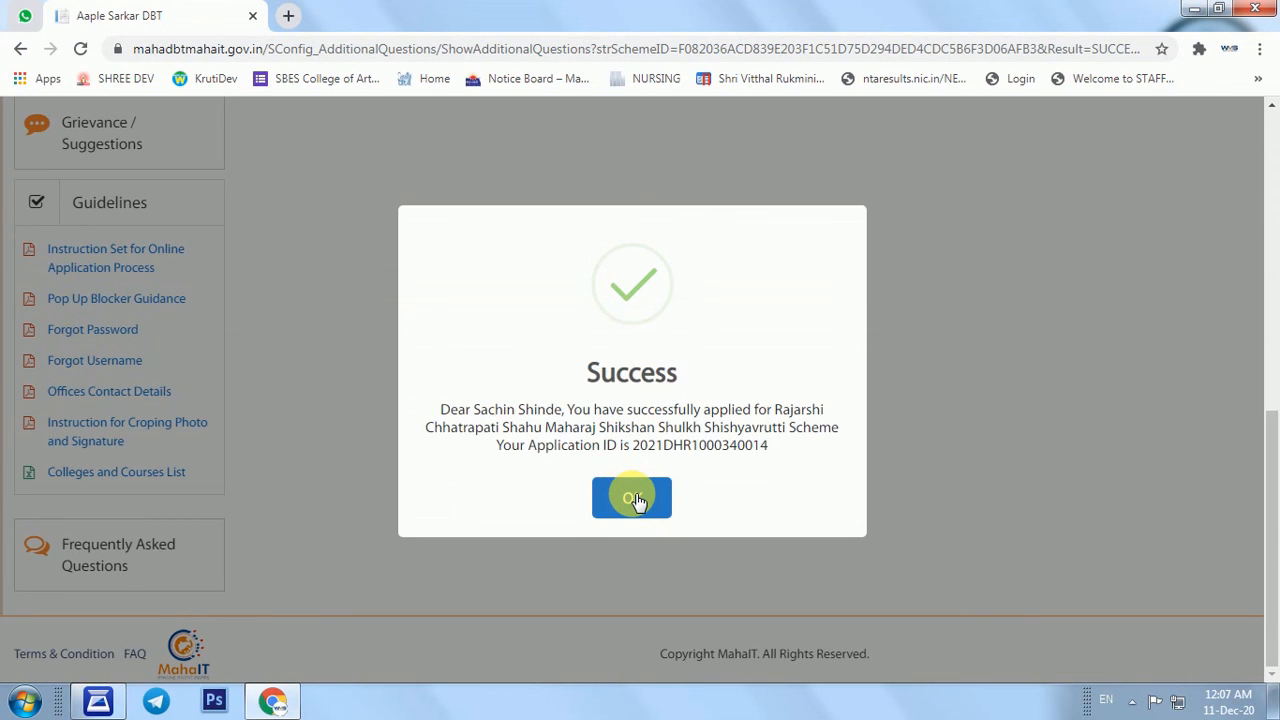